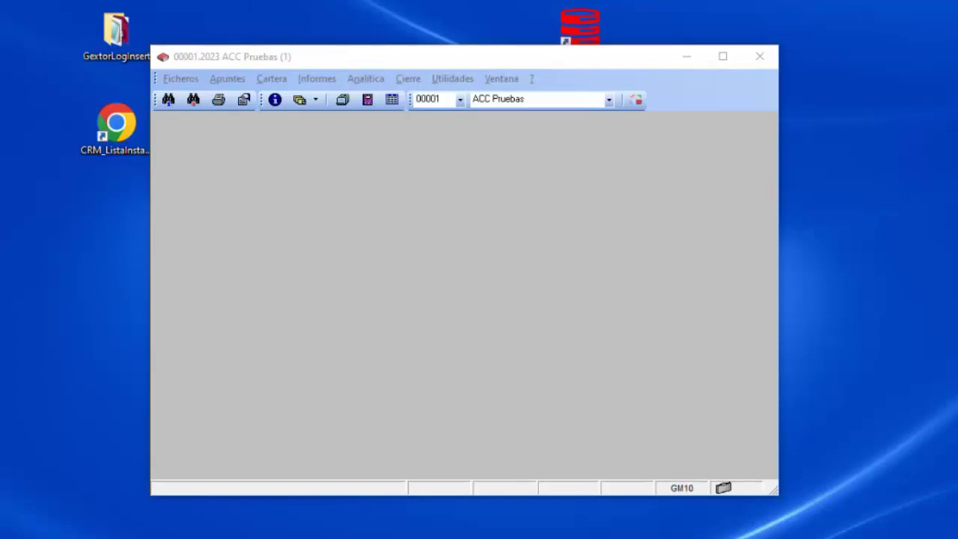
# Move the ACC Pruebas window higher and open Plan de Cuentas via Ficheros > Maestro de Cuentas.
pyautogui.moveTo(353, 60); pyautogui.dragTo(407, 31)
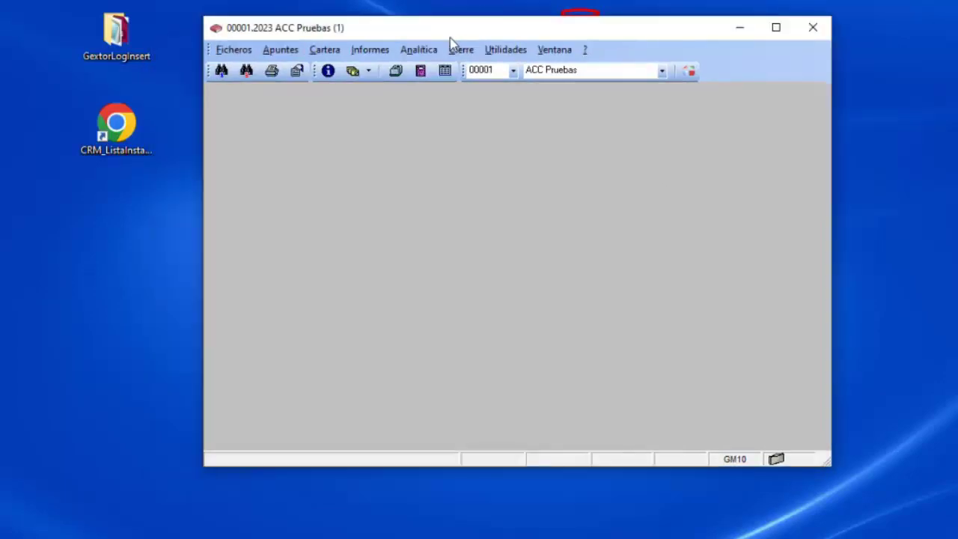
pyautogui.click(237, 53)
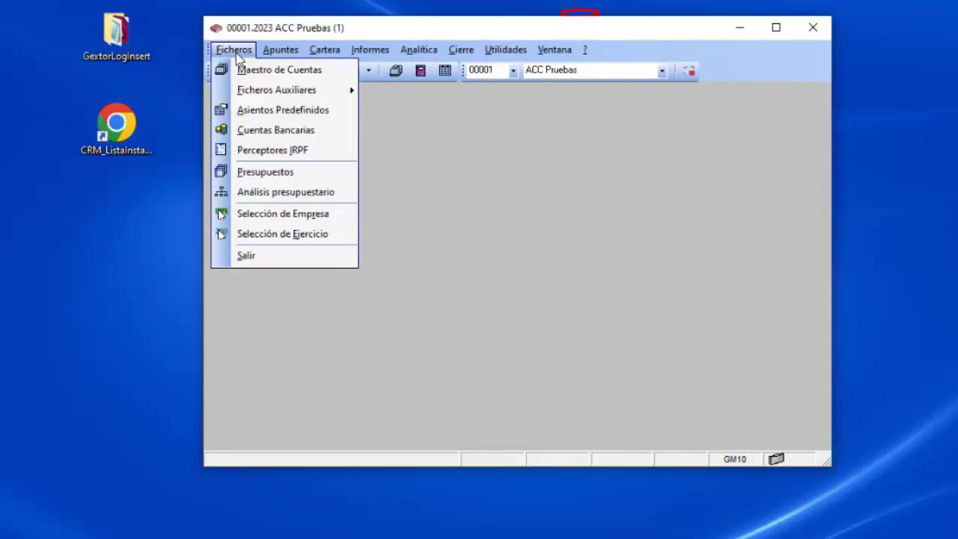
pyautogui.click(247, 71)
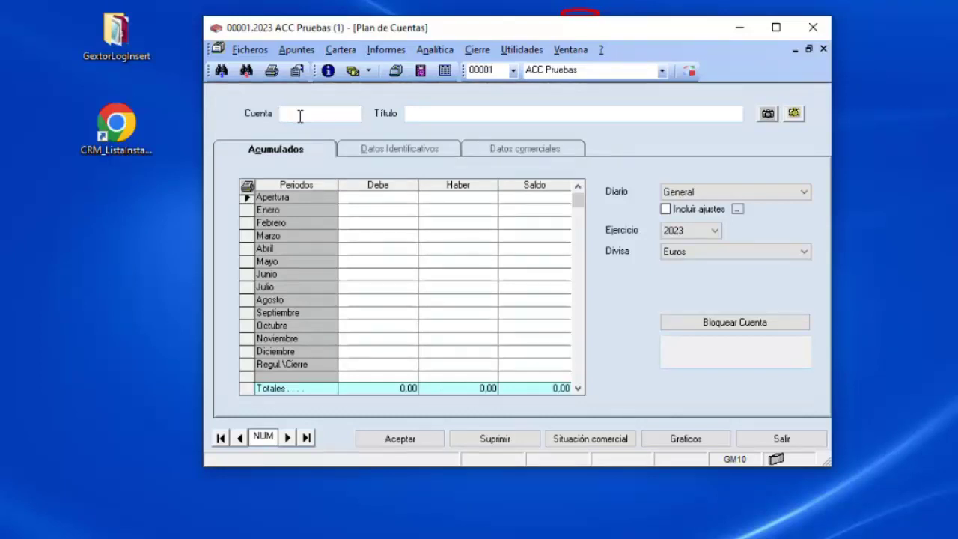
pyautogui.doubleClick(299, 116)
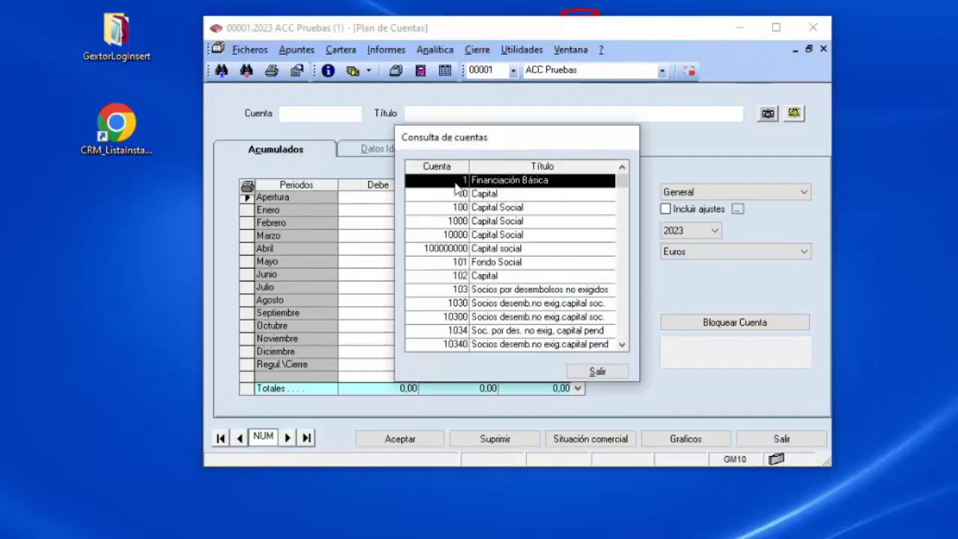
pyautogui.doubleClick(461, 248)
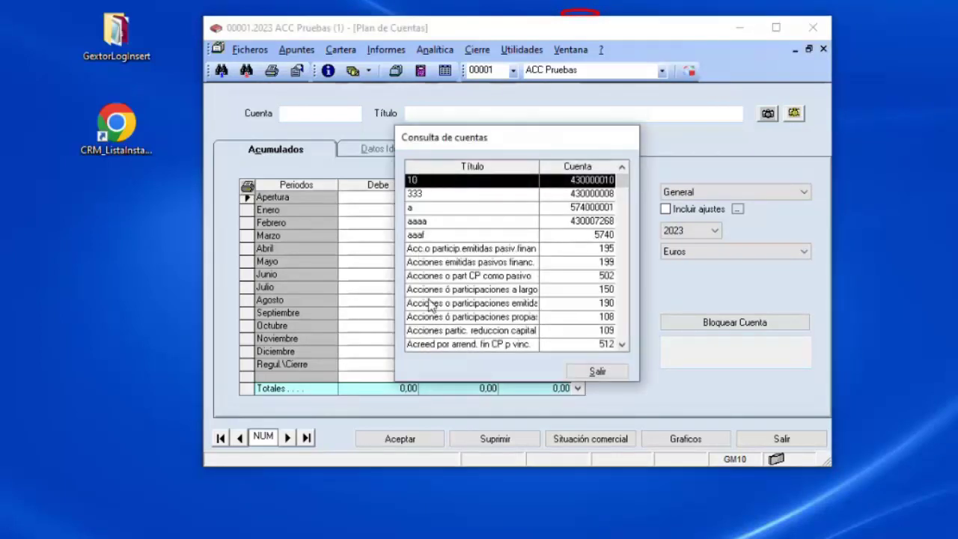
pyautogui.click(597, 372)
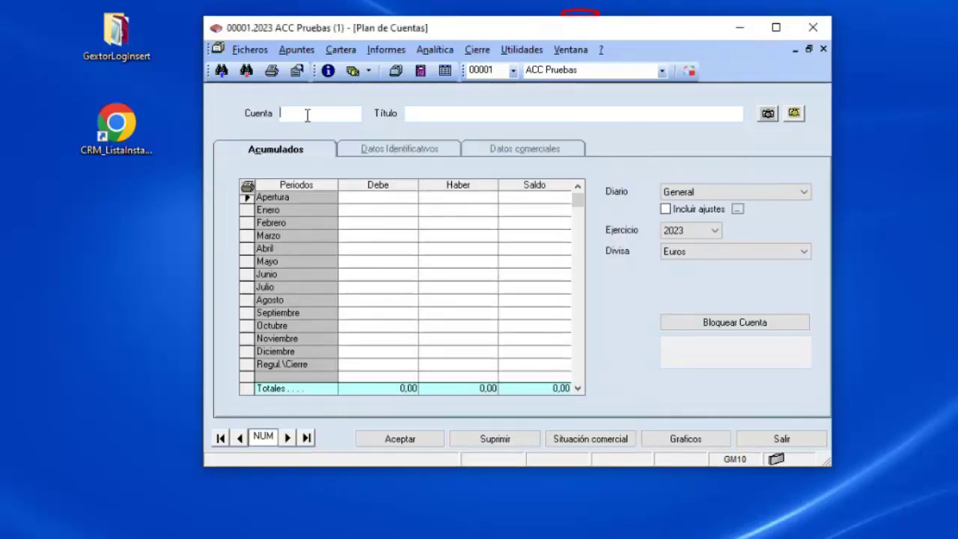
pyautogui.write('430')
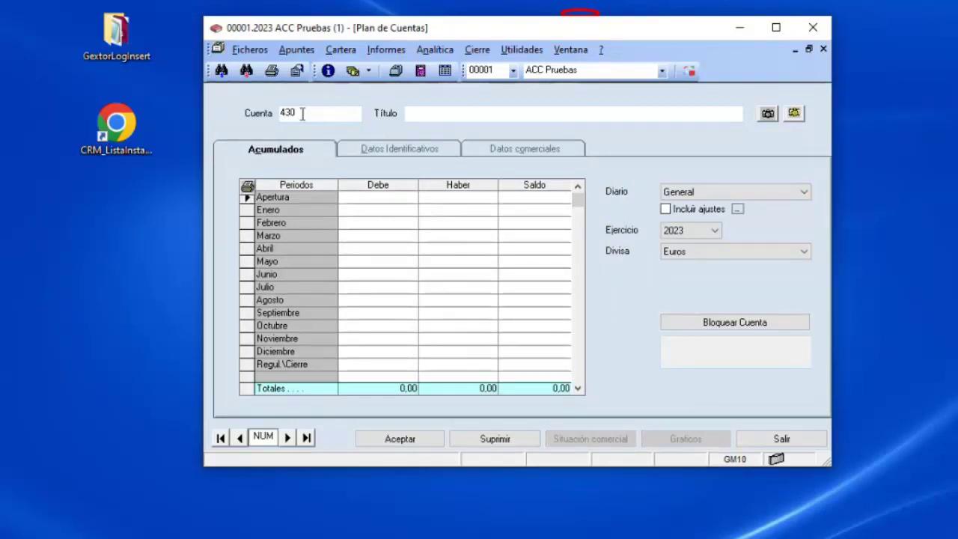
pyautogui.click(299, 113)
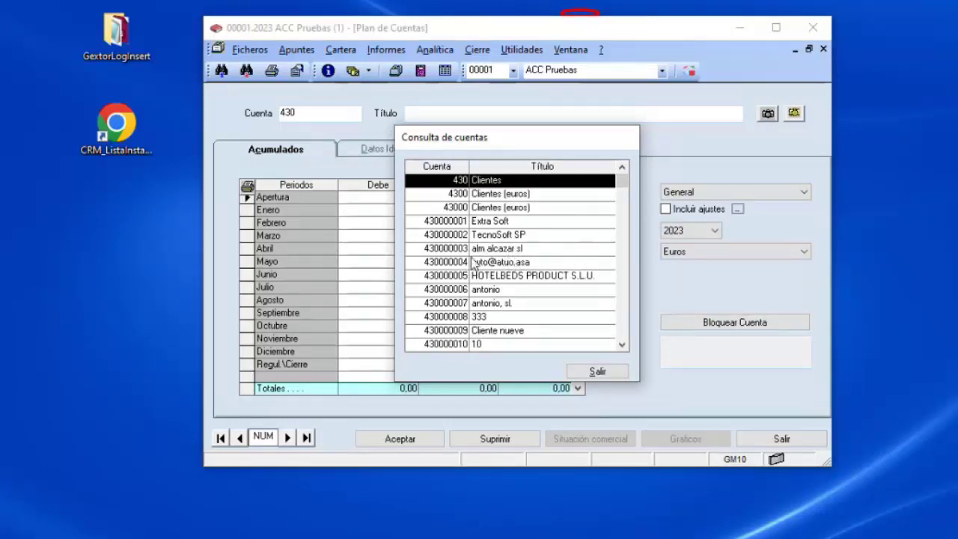
pyautogui.click(596, 372)
pyautogui.write('extra')
pyautogui.click(317, 157)
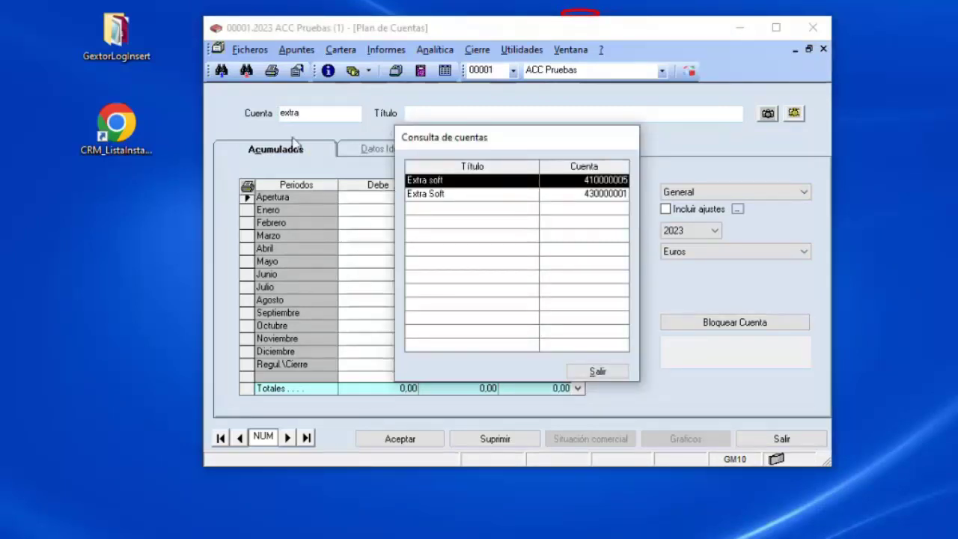
pyautogui.click(612, 372)
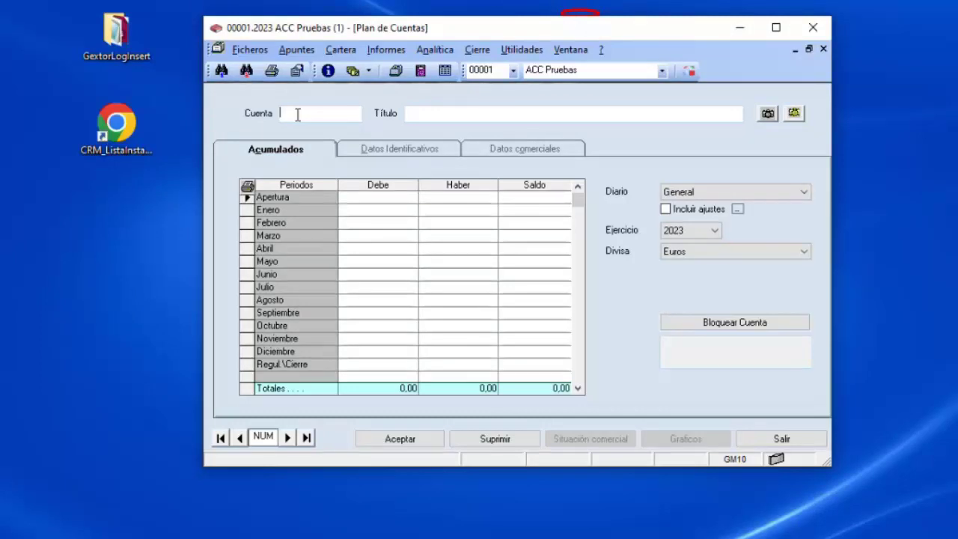
pyautogui.write('430')
pyautogui.press('F2')
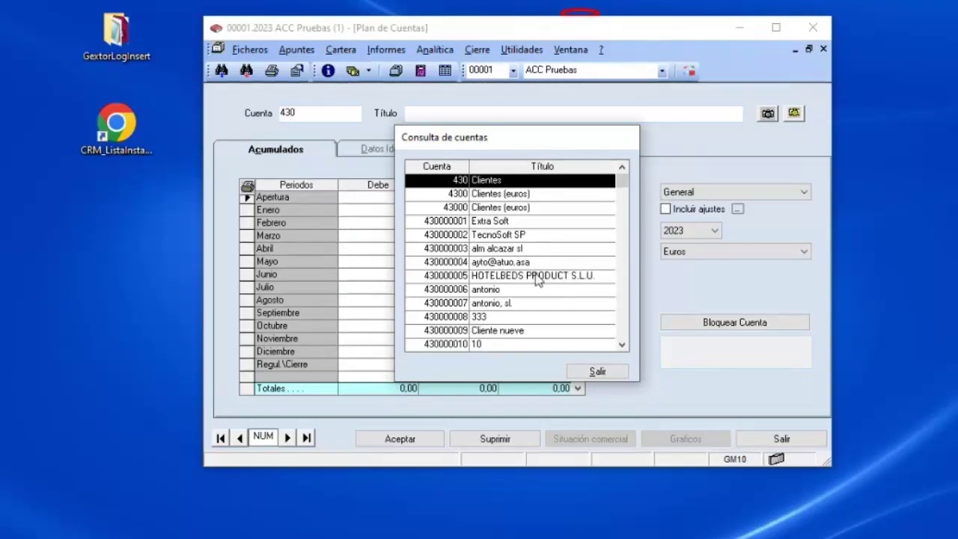
pyautogui.click(597, 372)
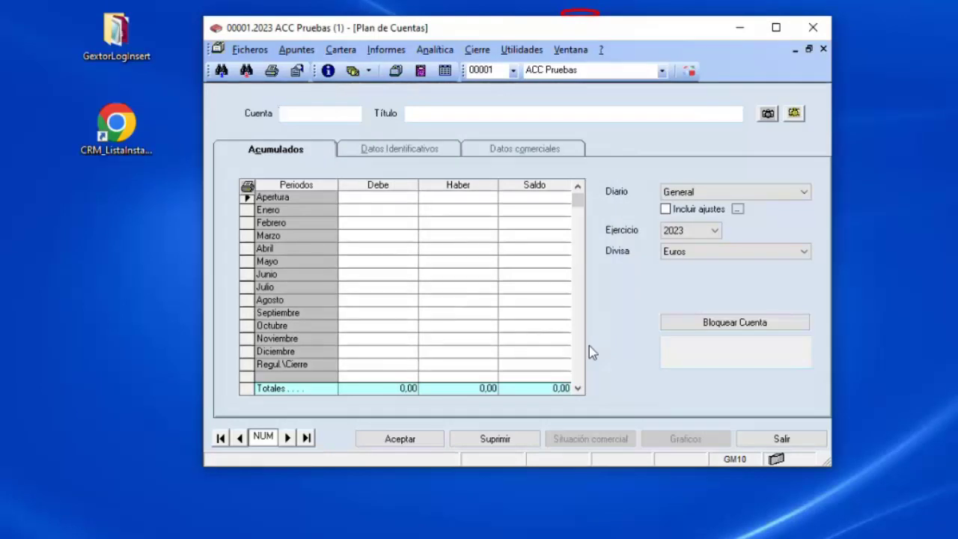
pyautogui.write('%alc')
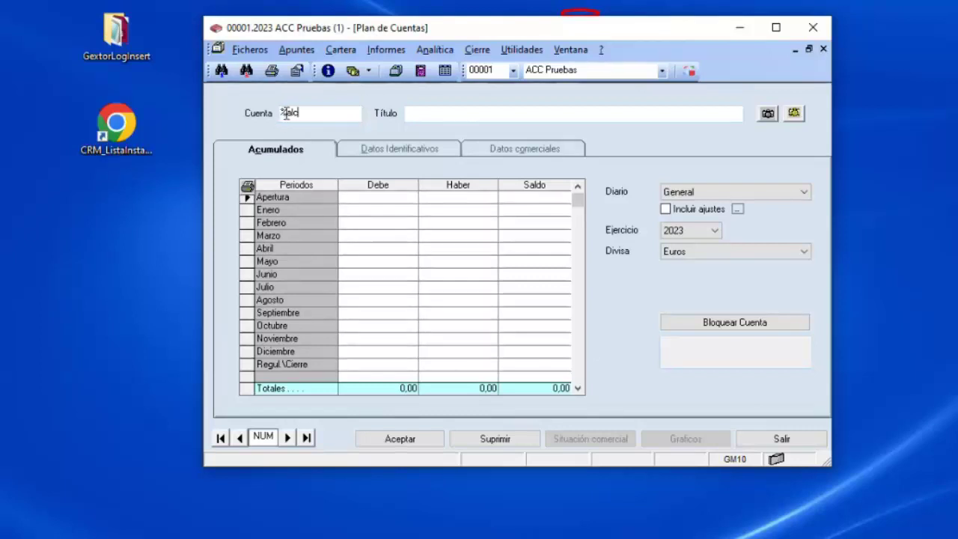
pyautogui.press('Return')
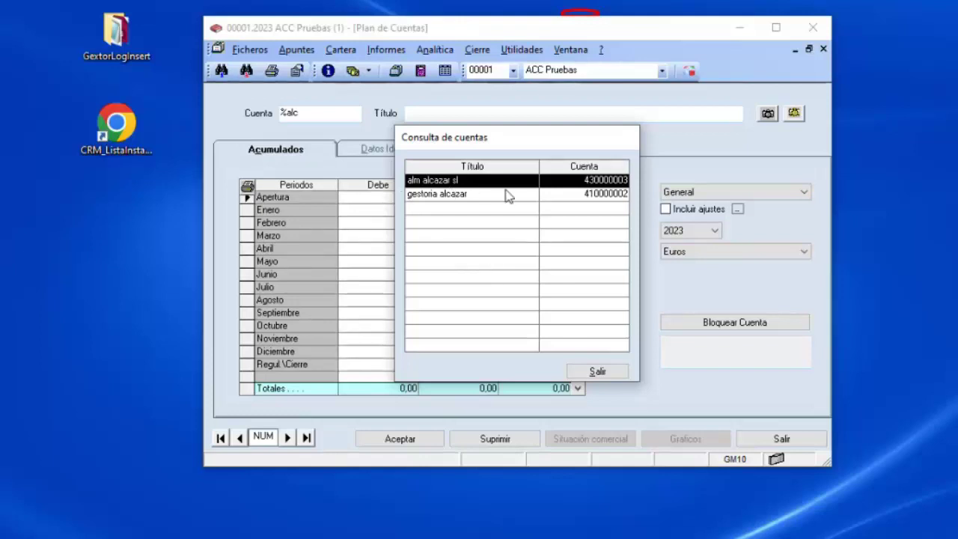
pyautogui.click(620, 377)
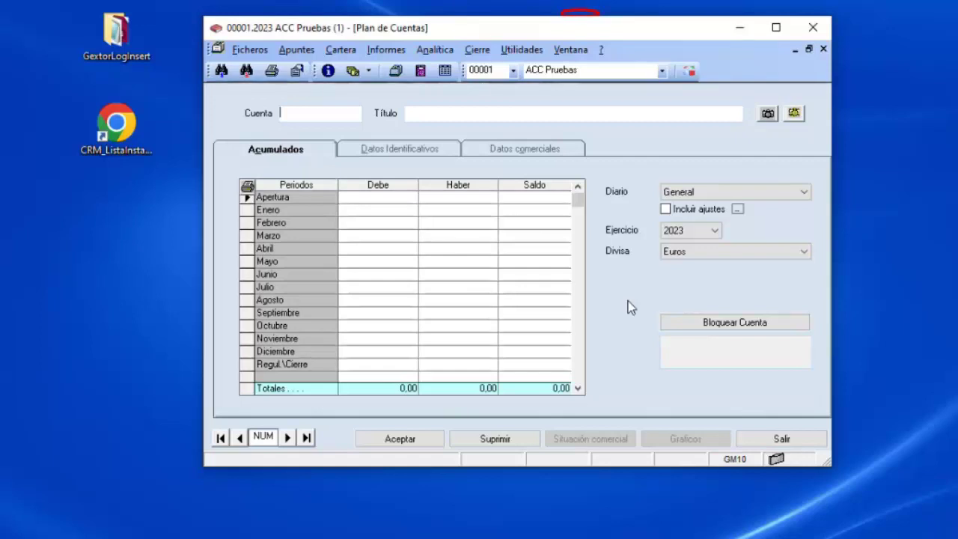
pyautogui.press('F4')
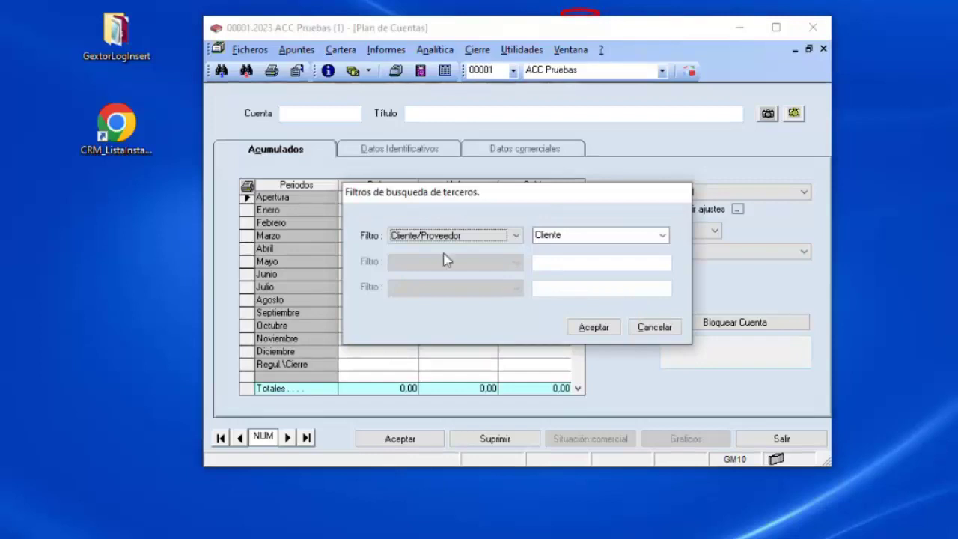
pyautogui.click(517, 236)
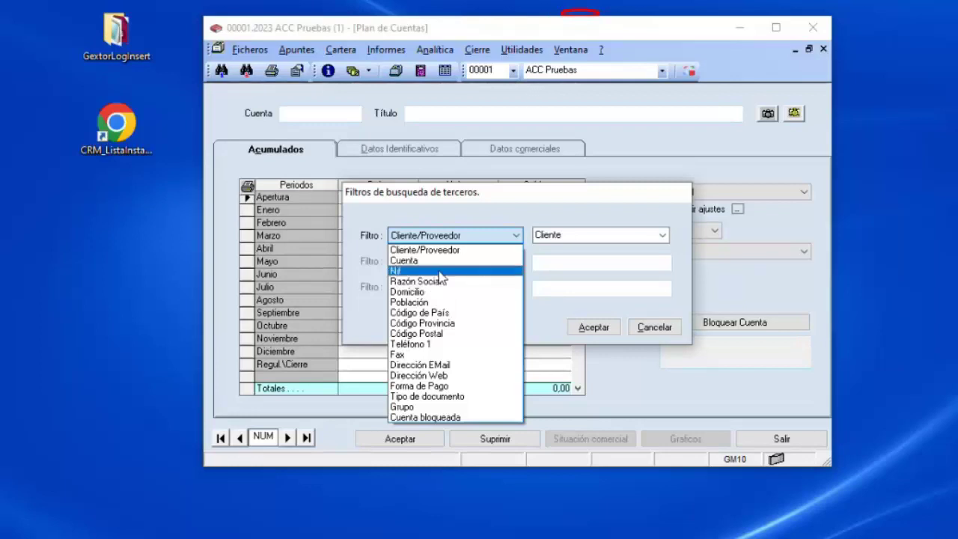
pyautogui.click(439, 271)
pyautogui.click(600, 234)
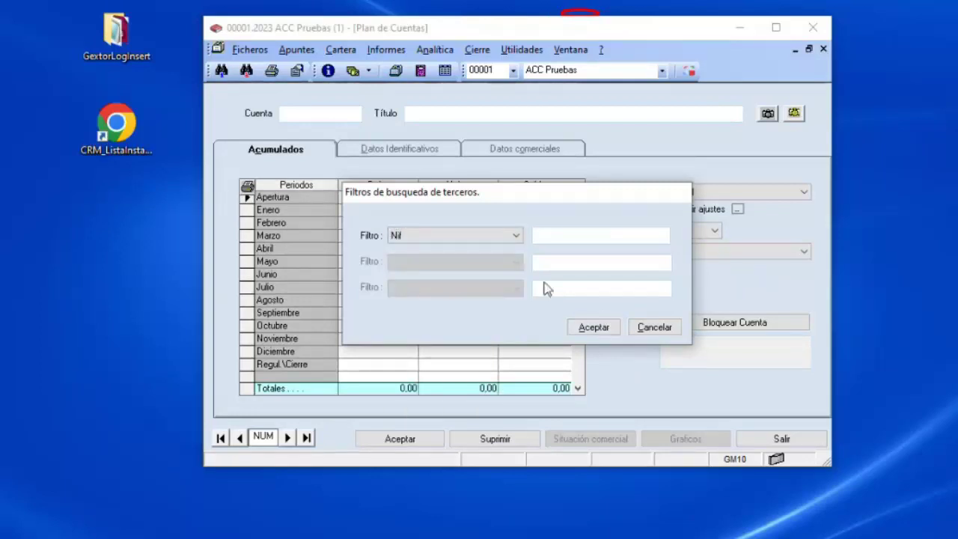
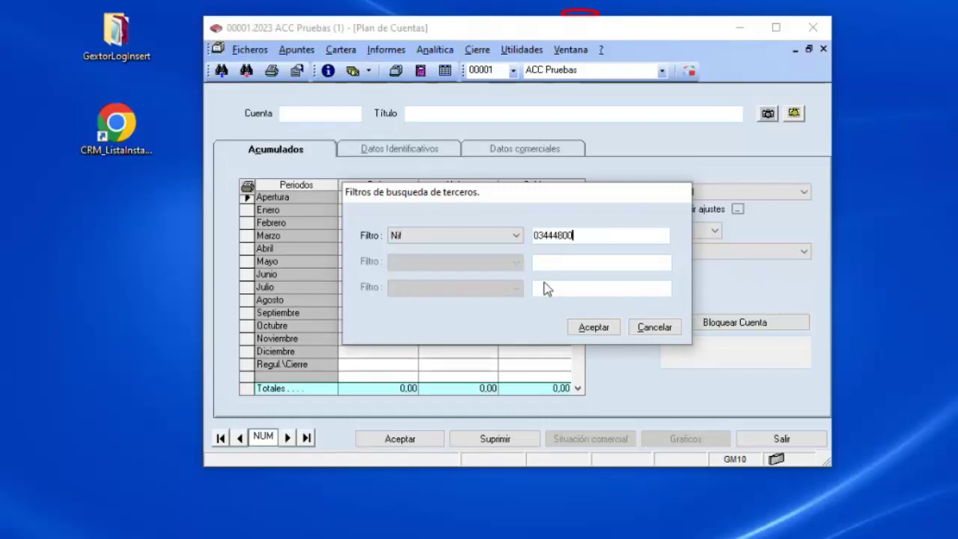
pyautogui.click(605, 329)
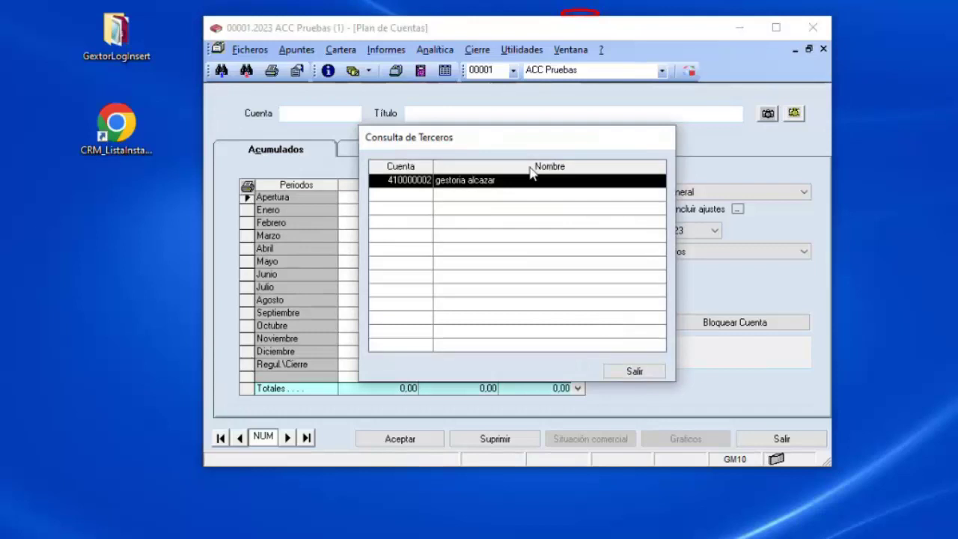
# Load the gestoria alcazar account, view its Datos Identificativos, and close Plan de Cuentas.
pyautogui.doubleClick(505, 182)
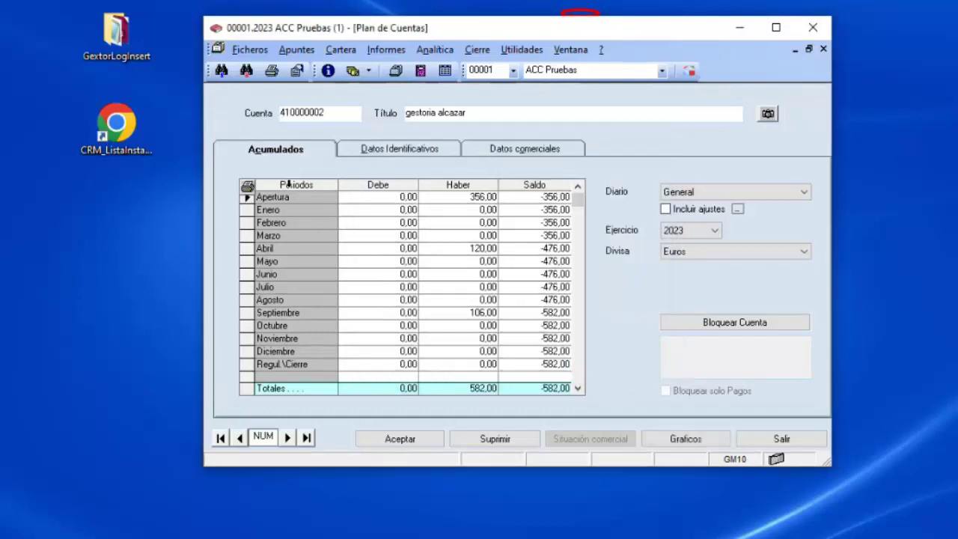
pyautogui.click(424, 149)
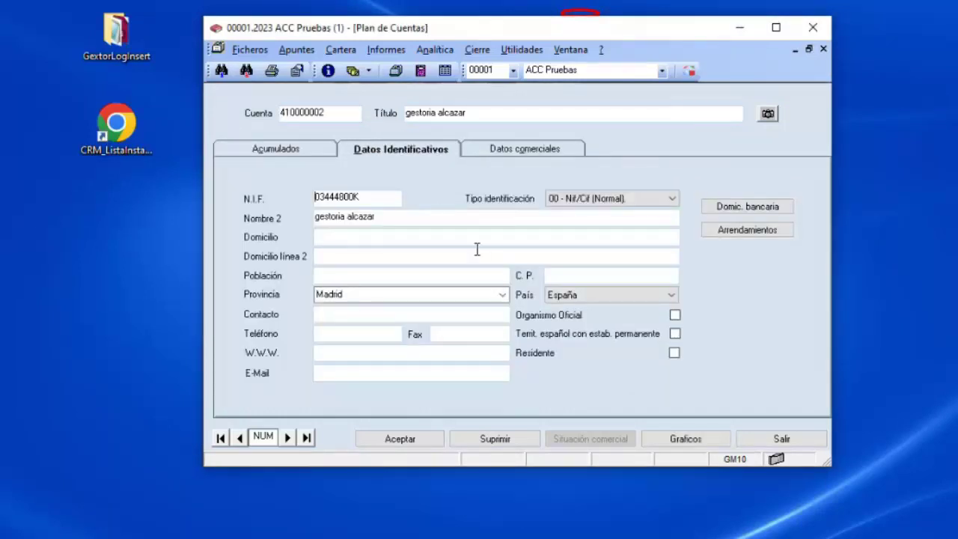
pyautogui.click(793, 441)
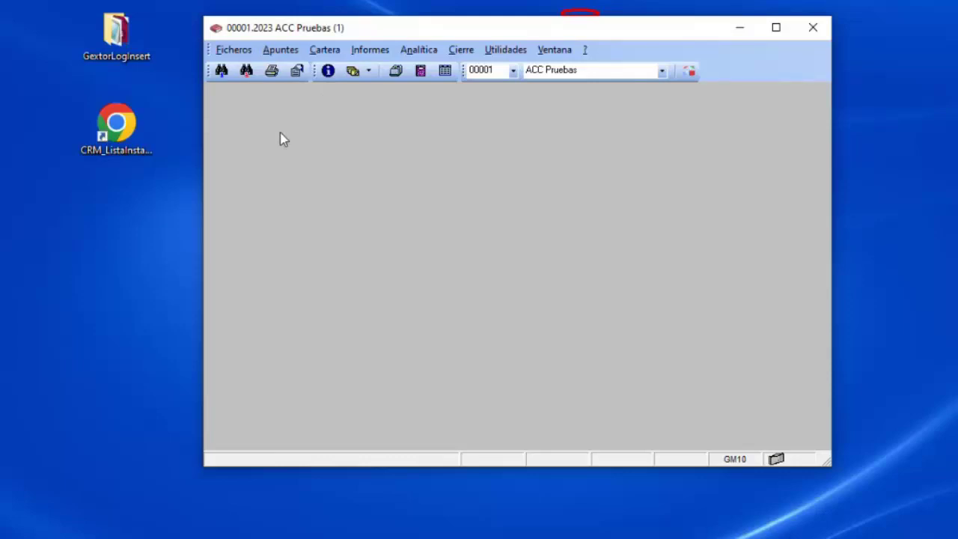
# Reopen the Plan de Cuentas form and dismiss the general preferences without changes.
pyautogui.click(235, 50)
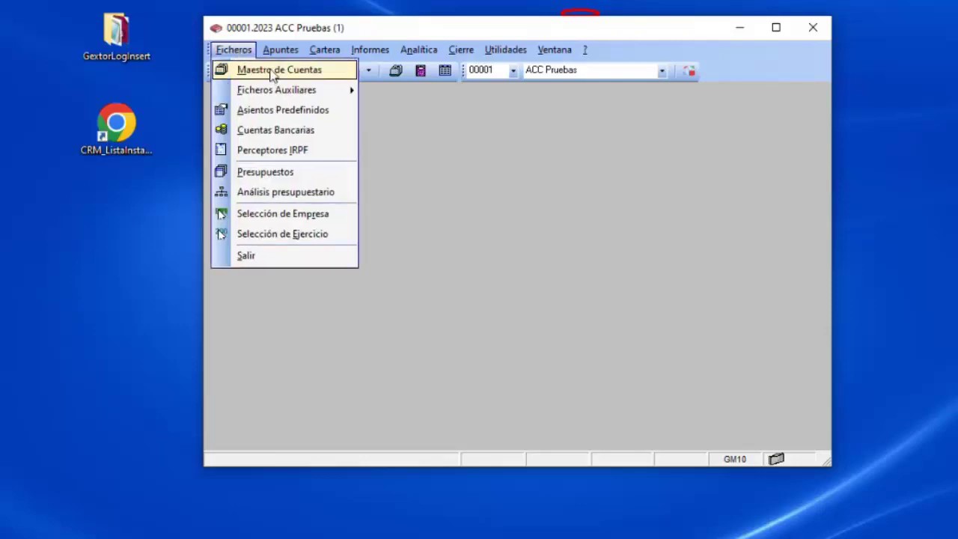
pyautogui.click(272, 71)
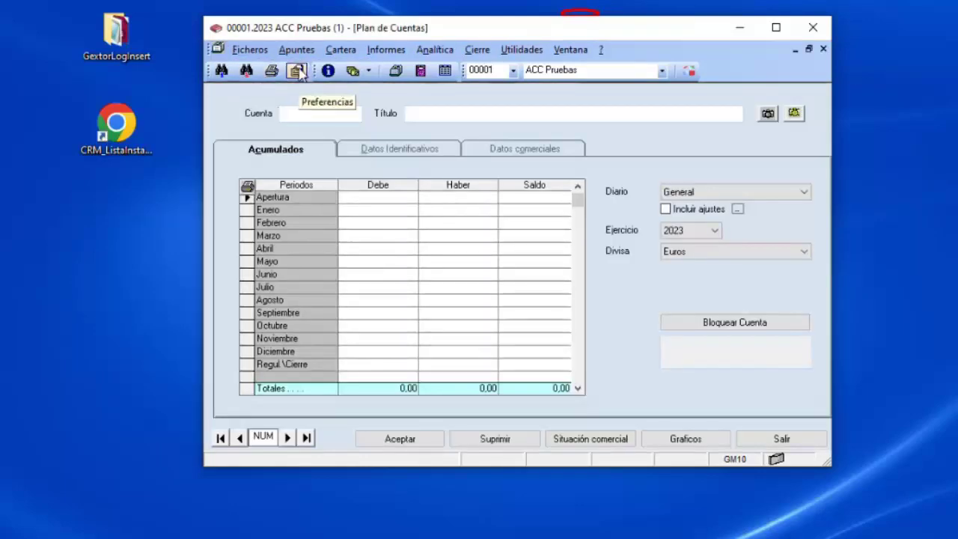
pyautogui.click(298, 70)
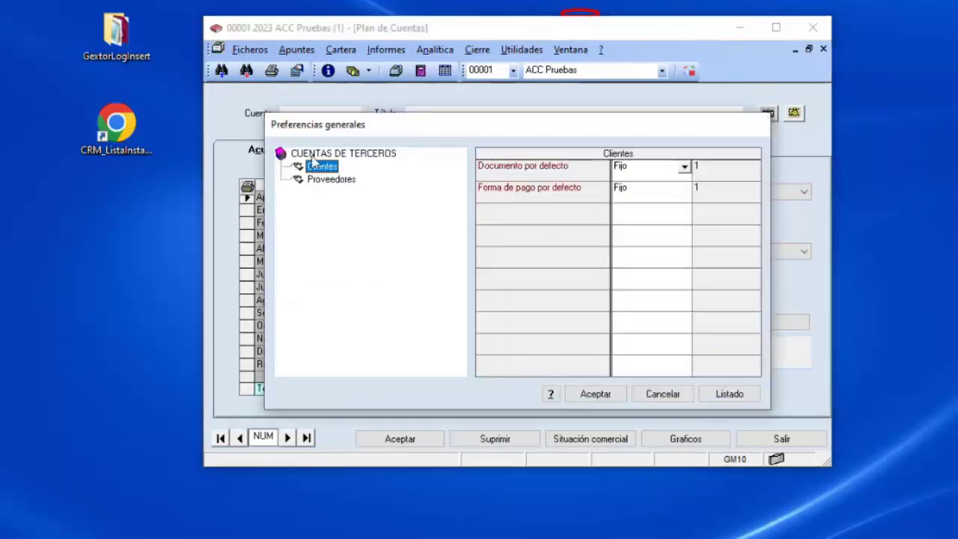
pyautogui.click(663, 397)
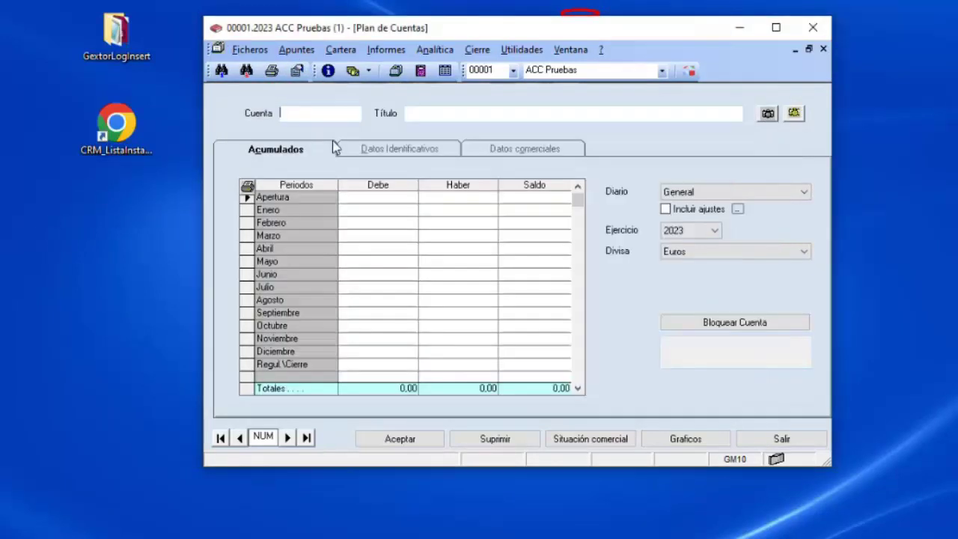
# Cancel the chart-of-accounts listing options (Por Niveles) and close Plan de Cuentas.
pyautogui.click(272, 70)
pyautogui.click(503, 239)
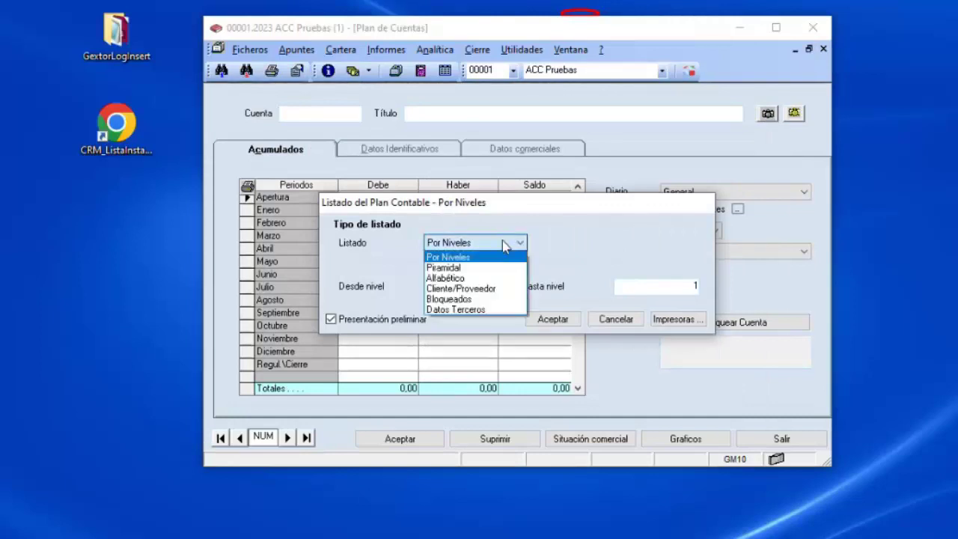
pyautogui.click(505, 245)
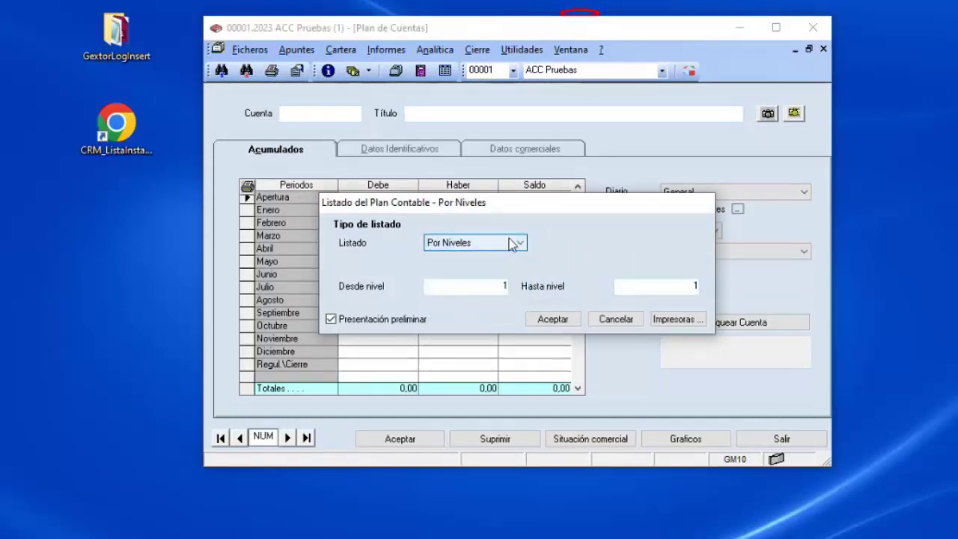
pyautogui.click(618, 322)
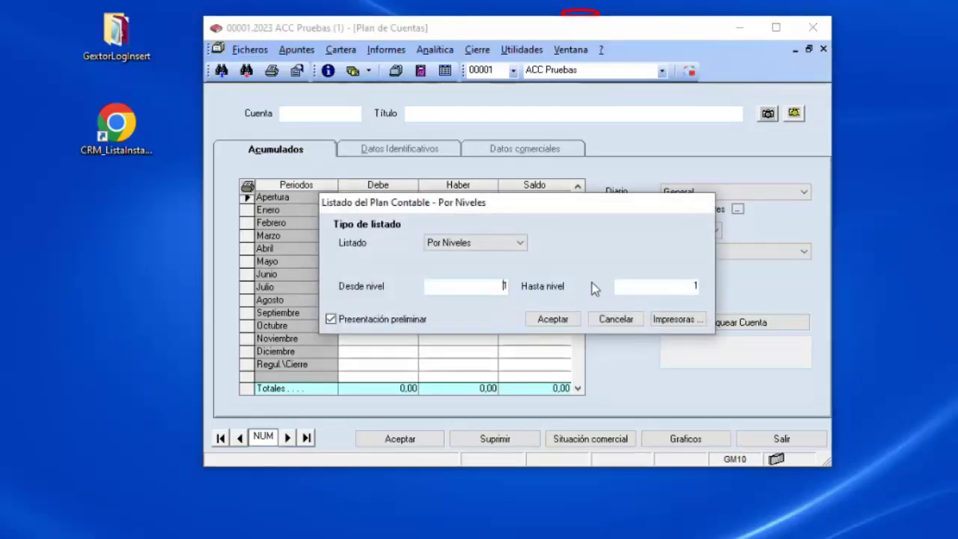
pyautogui.click(618, 320)
pyautogui.click(778, 440)
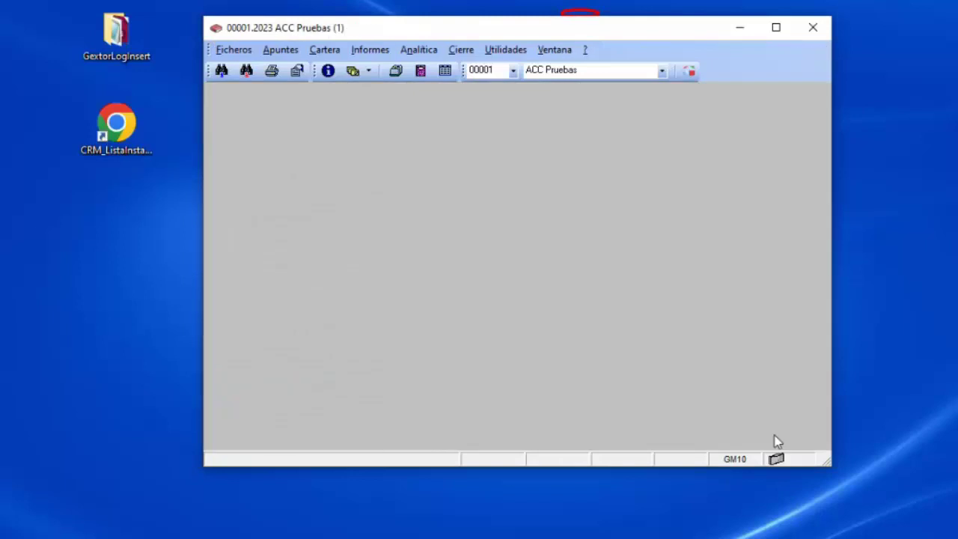
# Open the Diario journal and view the Emisión de diarios print options without printing.
pyautogui.click(420, 71)
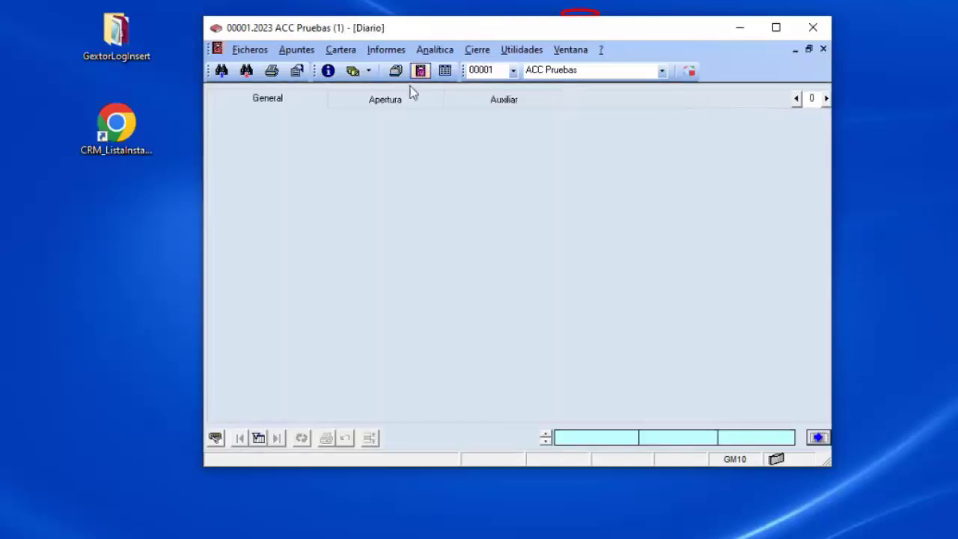
pyautogui.click(275, 75)
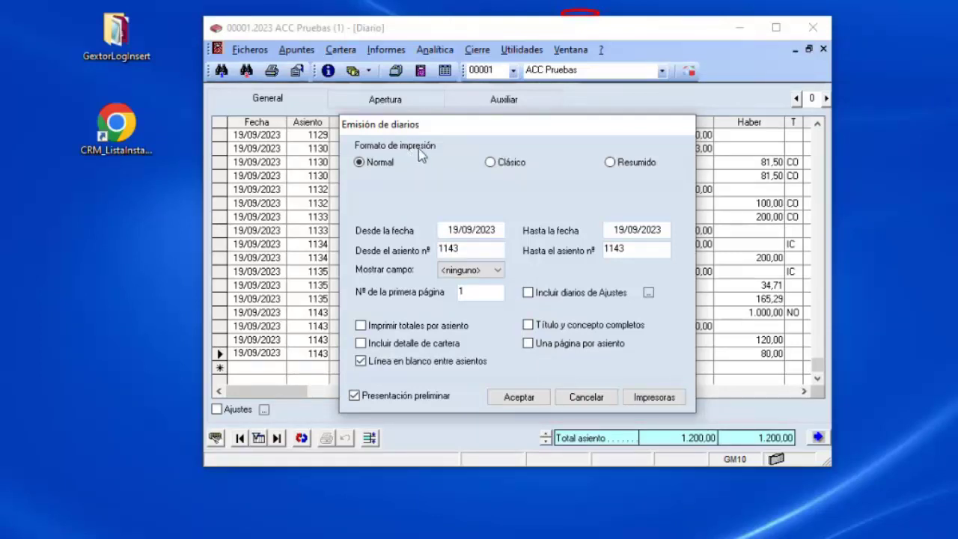
pyautogui.click(586, 396)
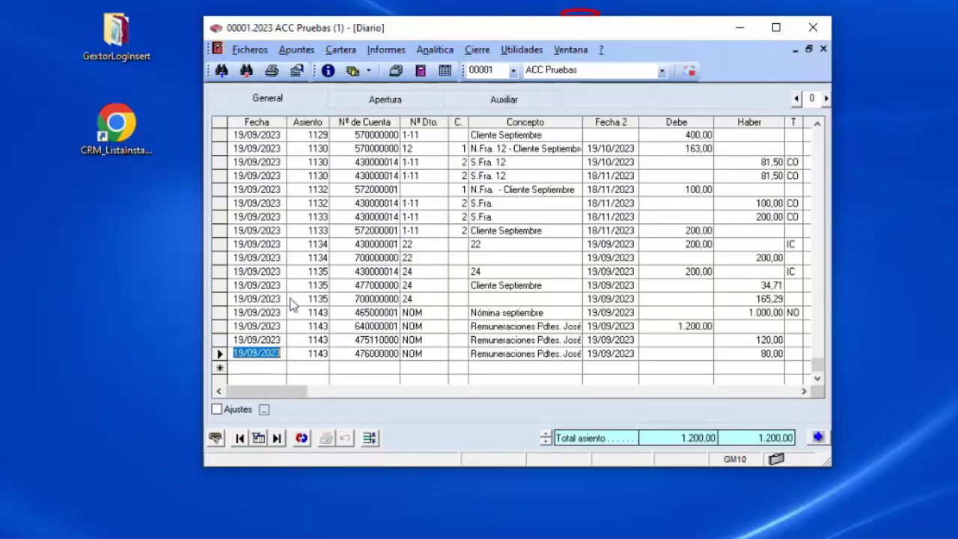
# Select the 1135 line for account 430000014 and open its Consultas de Históricos ledger.
pyautogui.click(221, 271)
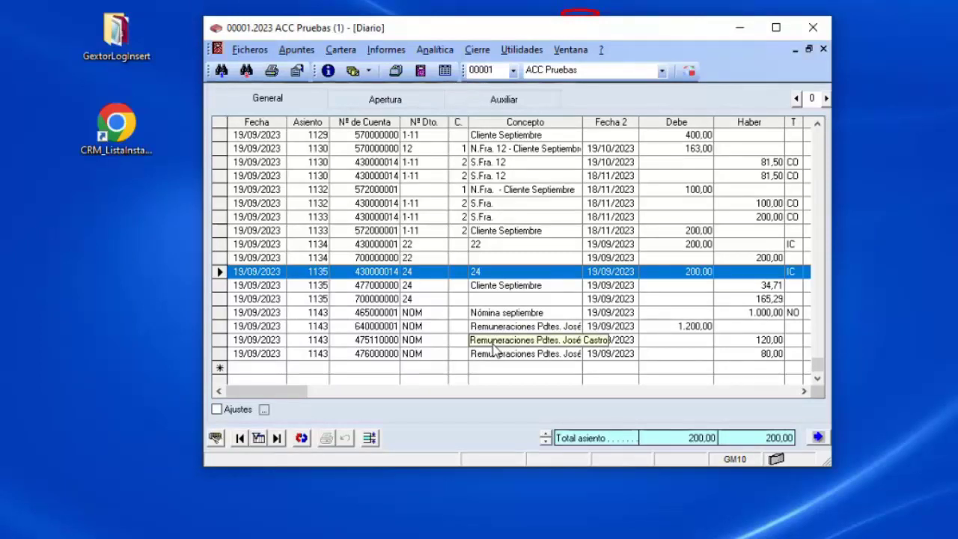
pyautogui.press('Escape')
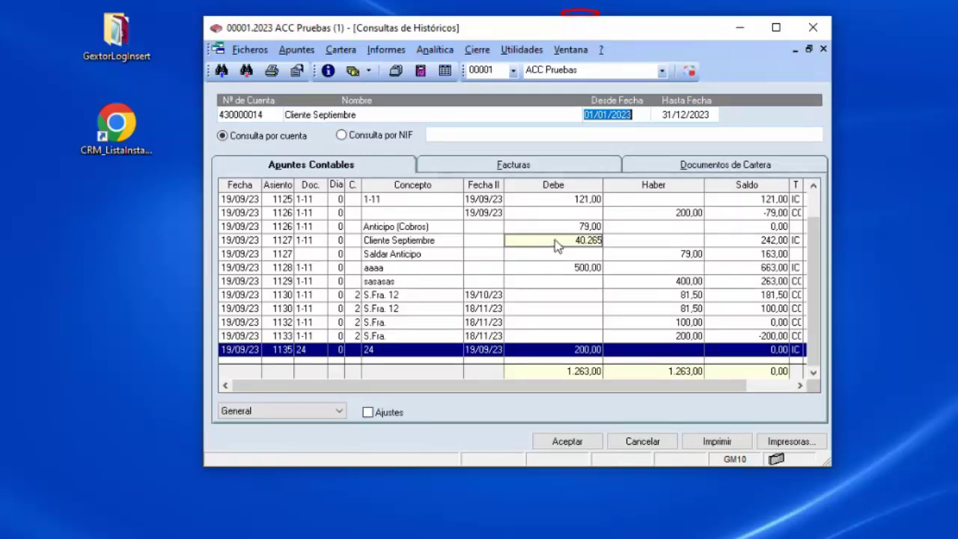
# Close the history query, then view its Facturas and Documentos de Cartera tabs, cancelling each.
pyautogui.click(662, 444)
pyautogui.press('F8')
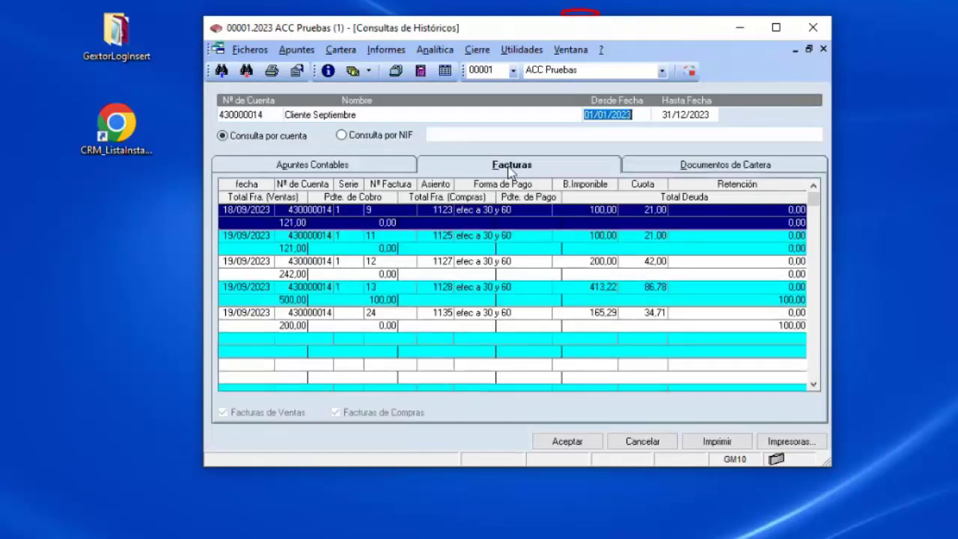
pyautogui.click(641, 443)
pyautogui.hotkey('ctrl', 'h')
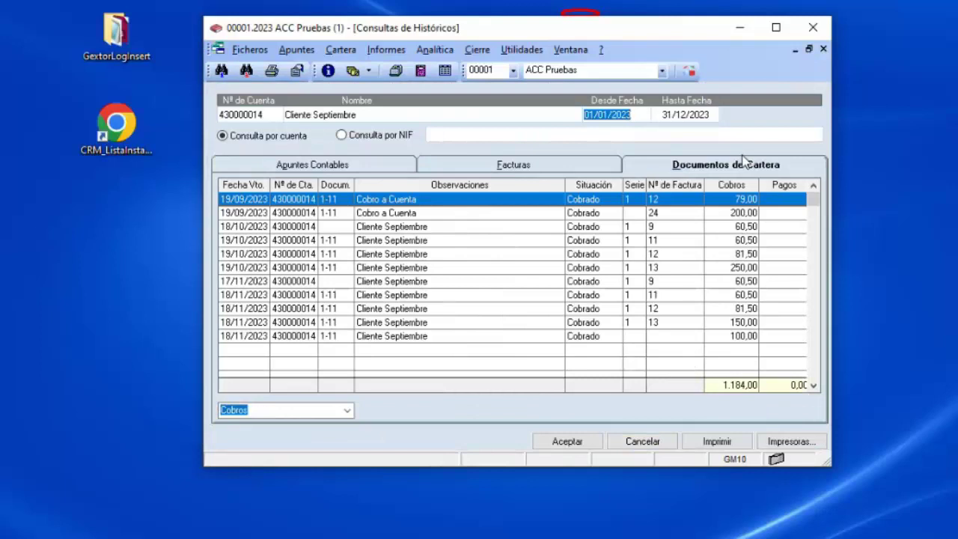
pyautogui.click(629, 444)
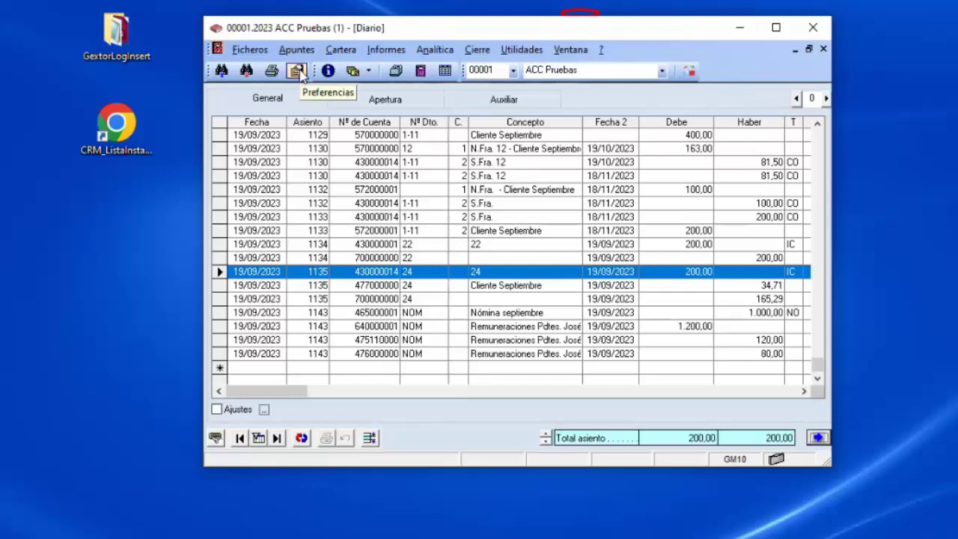
pyautogui.click(298, 70)
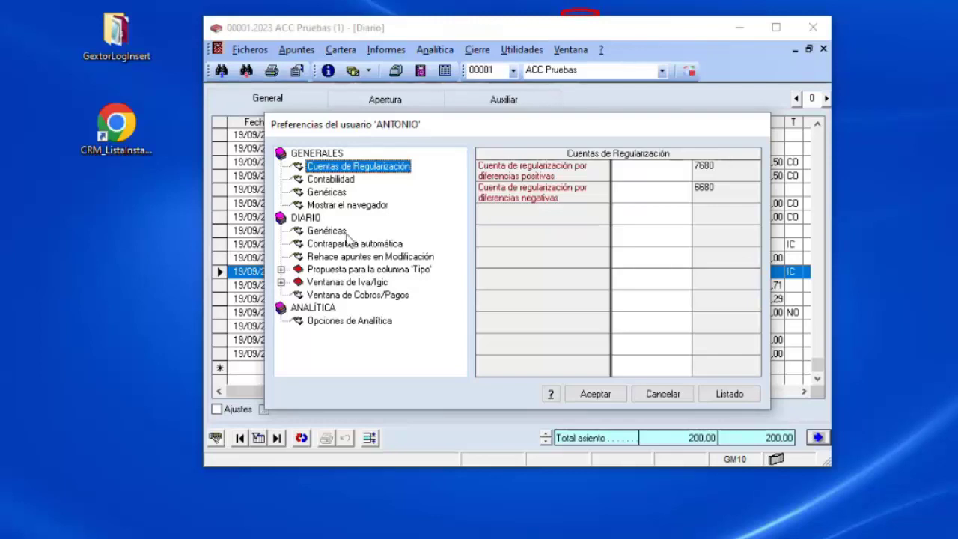
pyautogui.click(662, 394)
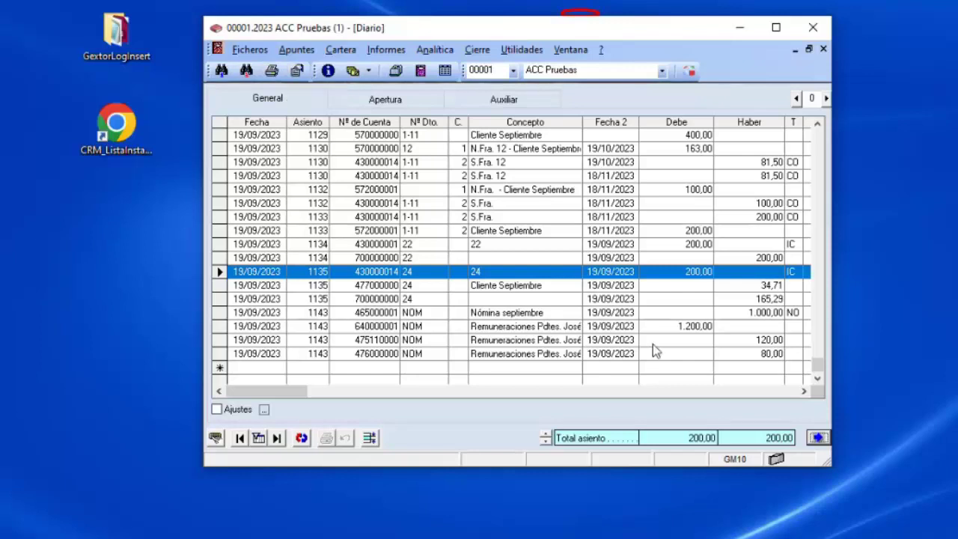
# Close the Diario journal and start a new invoice in Introducción de facturas, dated 04/10/2023.
pyautogui.click(818, 439)
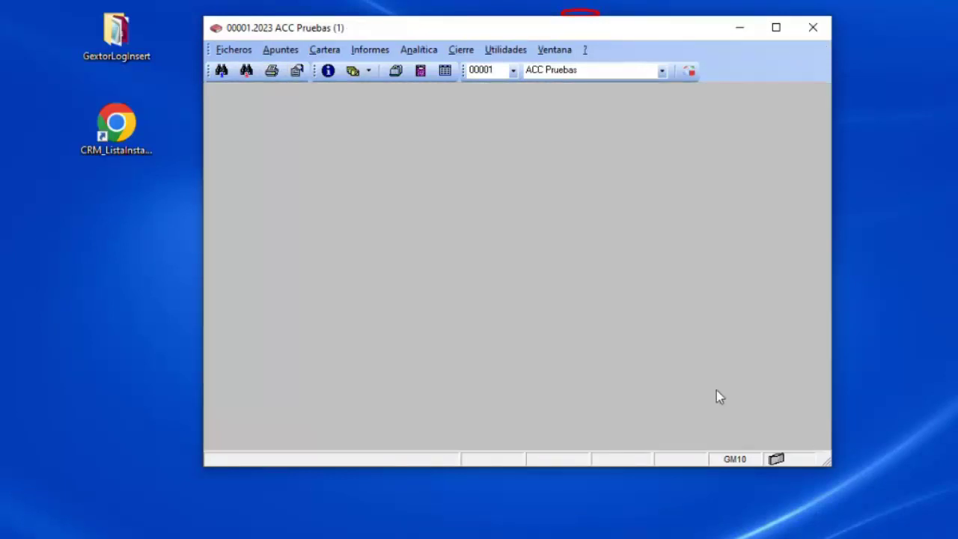
pyautogui.click(282, 49)
pyautogui.click(301, 90)
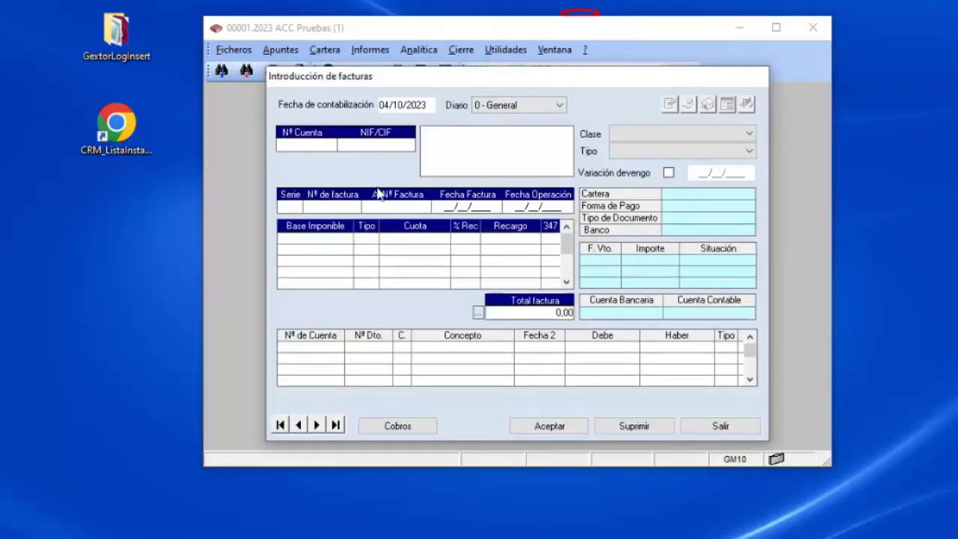
pyautogui.moveTo(426, 77); pyautogui.dragTo(425, 98)
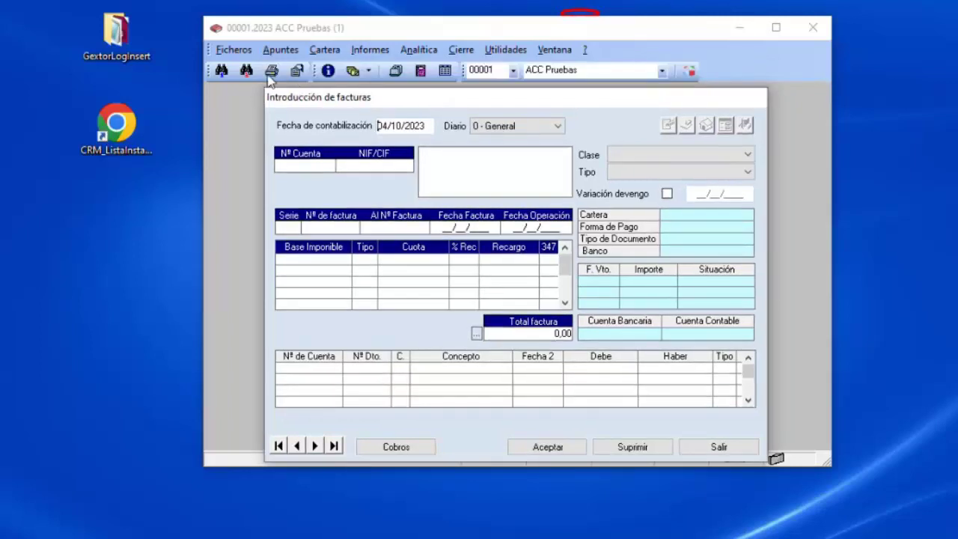
pyautogui.click(272, 73)
# Dismiss the general preferences unchanged, then close the Introducción de facturas form.
pyautogui.click(479, 376)
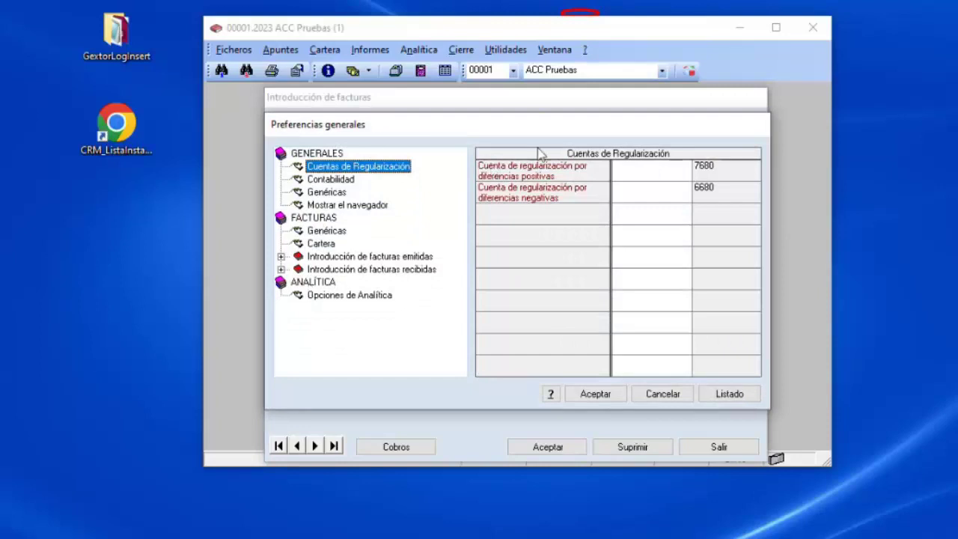
pyautogui.click(662, 395)
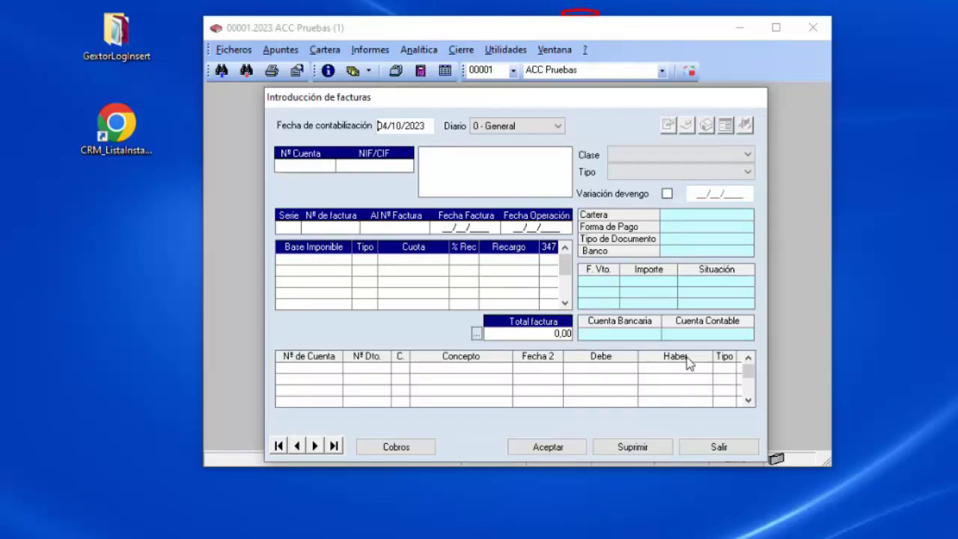
pyautogui.click(719, 449)
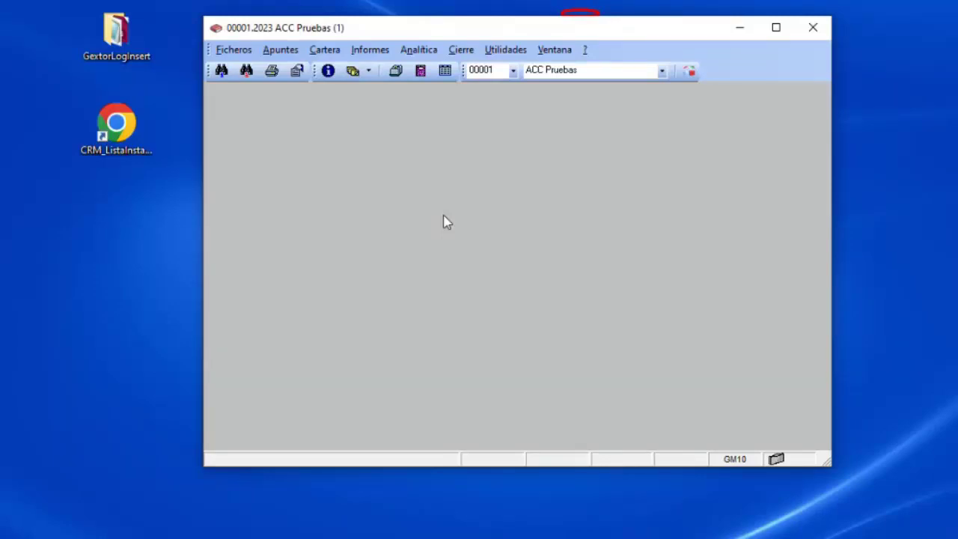
# Open Diario, enter account 572000001, retype it as shorthand 572.1, then clear it.
pyautogui.click(395, 70)
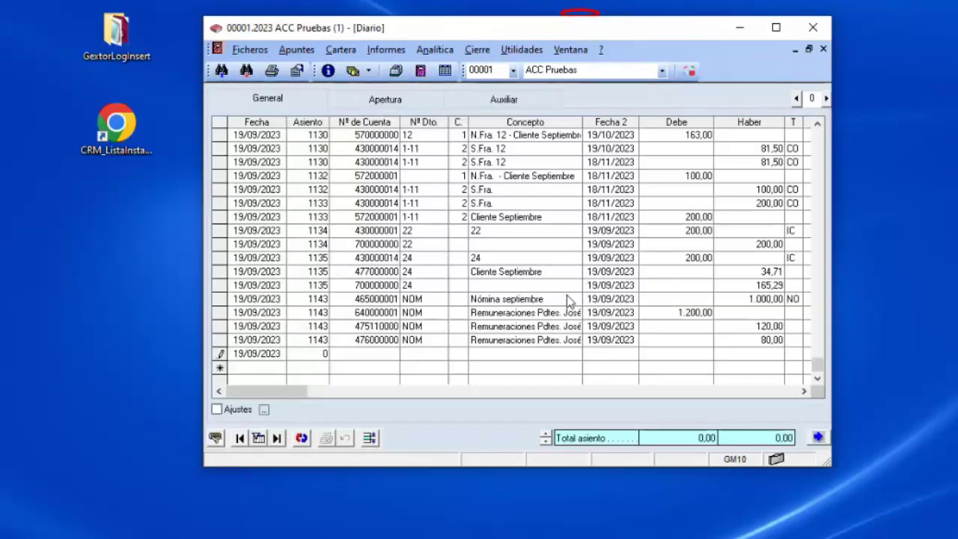
pyautogui.write('57')
pyautogui.write('2')
pyautogui.write('0')
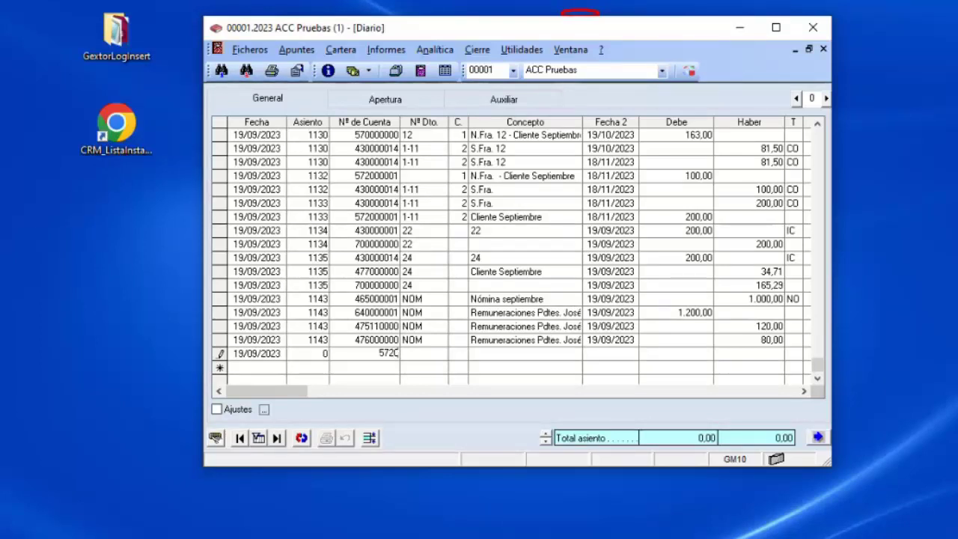
pyautogui.write('00001')
pyautogui.press('Return')
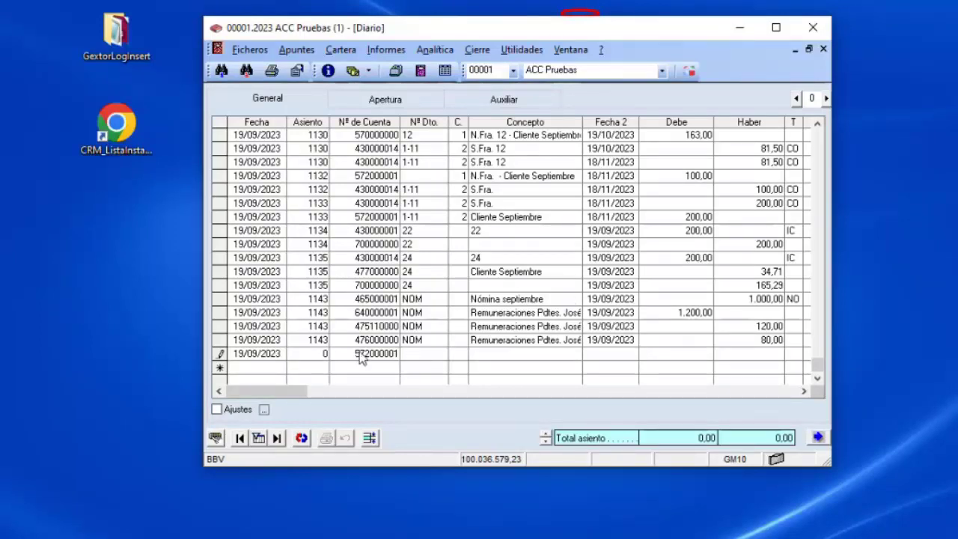
pyautogui.click(384, 353)
pyautogui.write('57')
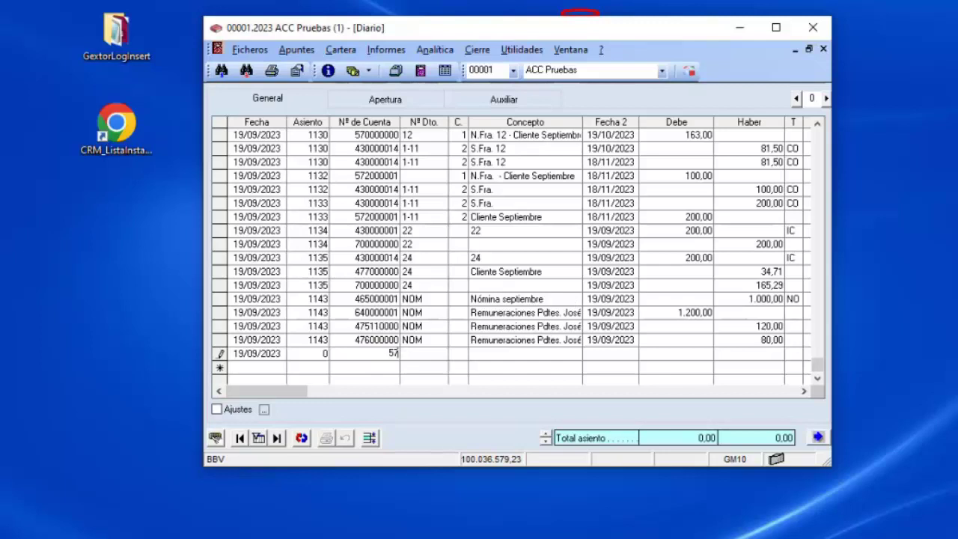
pyautogui.write('2.')
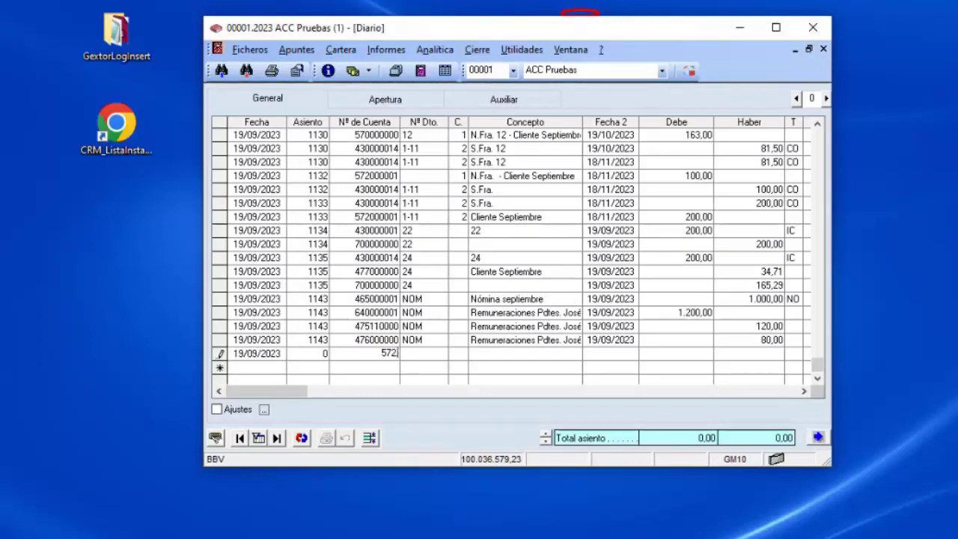
pyautogui.write('1')
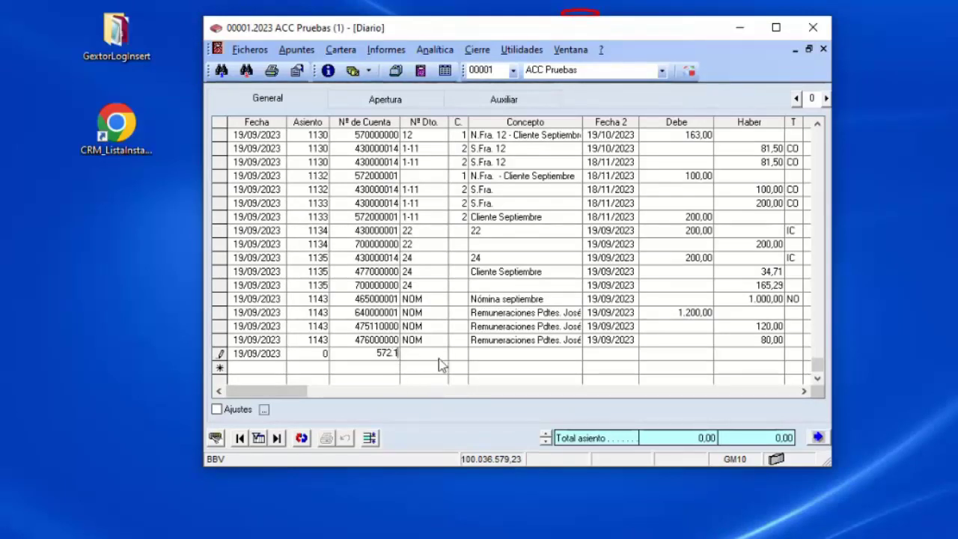
pyautogui.press('Return')
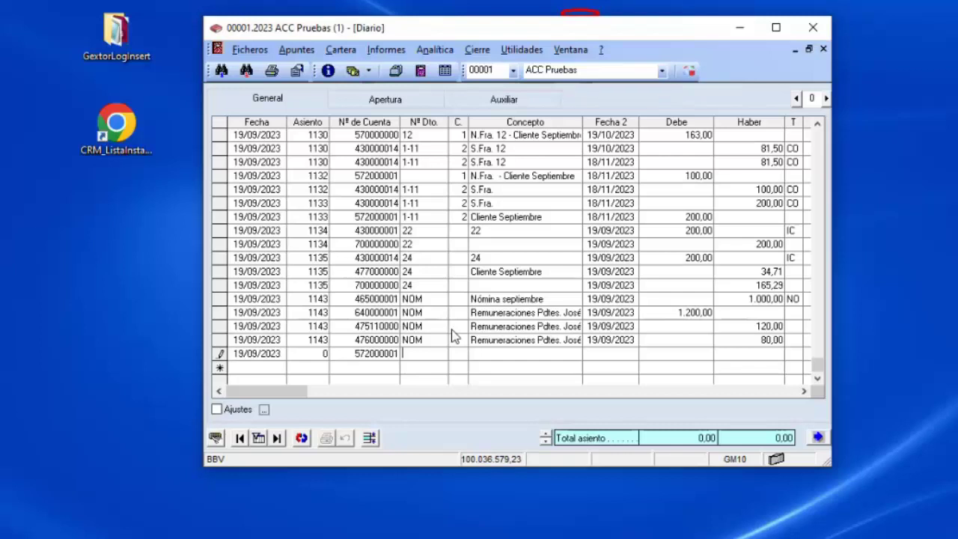
pyautogui.press('Escape')
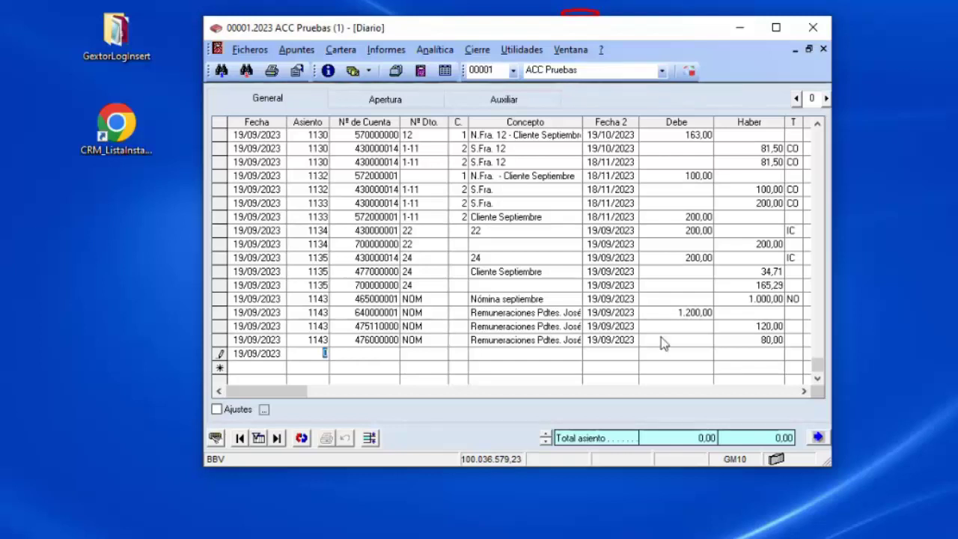
# Return to the new journal row and enter account 572.1, expanded to 572000001.
pyautogui.click(654, 334)
pyautogui.press('Escape')
pyautogui.click(608, 261)
pyautogui.click(671, 355)
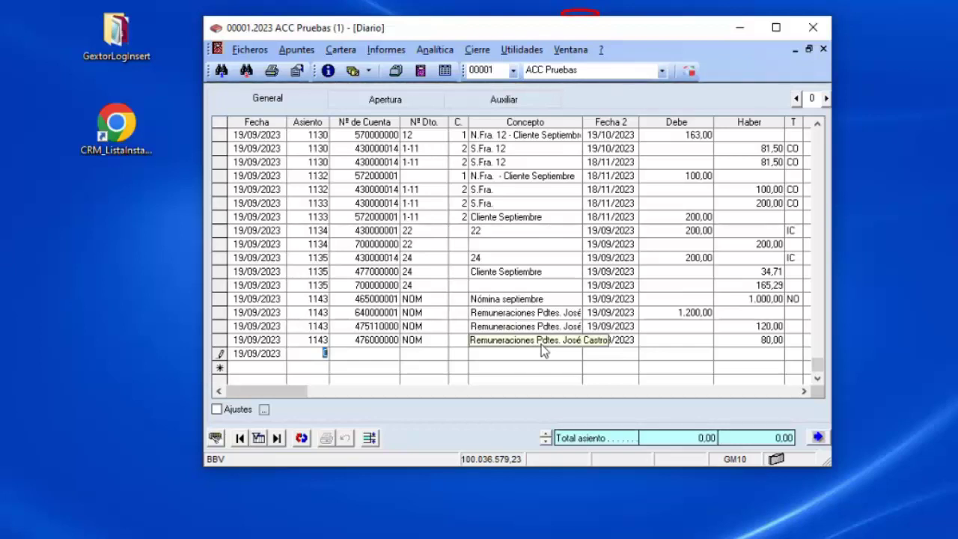
pyautogui.write('572')
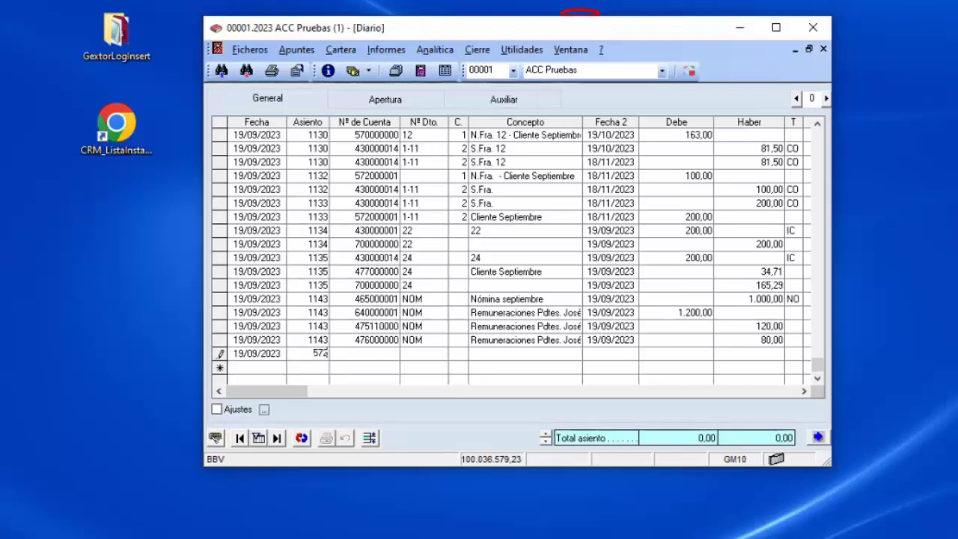
pyautogui.write('1')
pyautogui.press('Return')
pyautogui.press('Return')
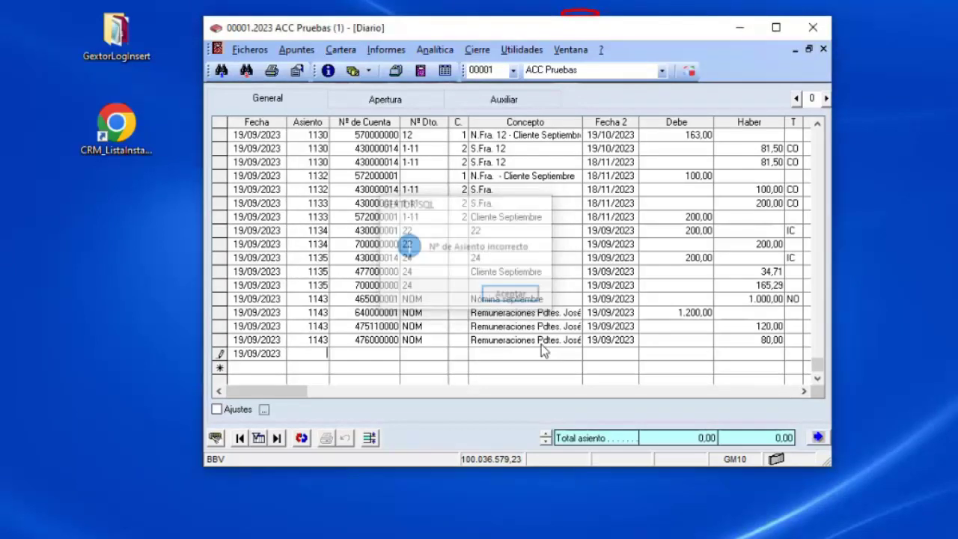
pyautogui.write('572.1')
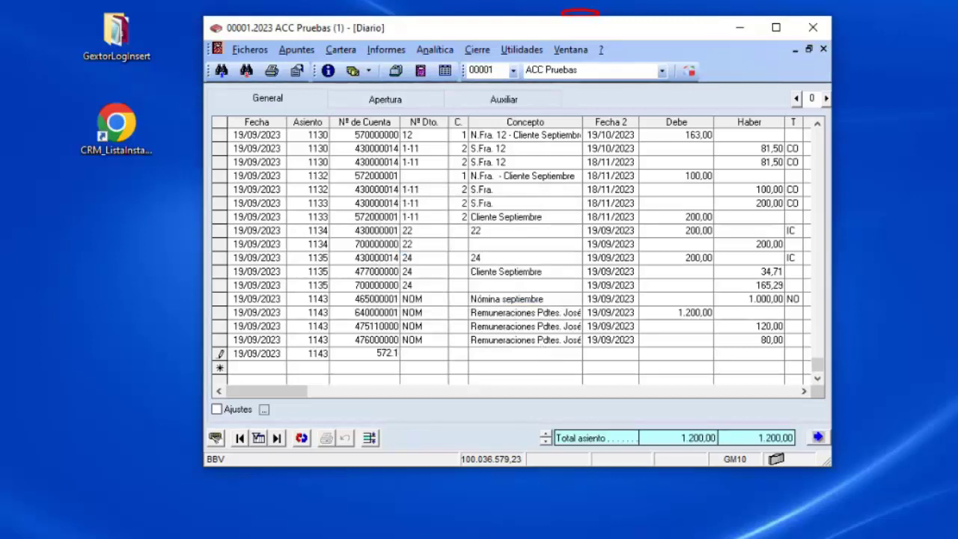
pyautogui.press('Return')
# Give the line concept NOM, description 'ingreso efectivo', debit 100, and begin account 570.10.
pyautogui.write('NOM')
pyautogui.press('Return')
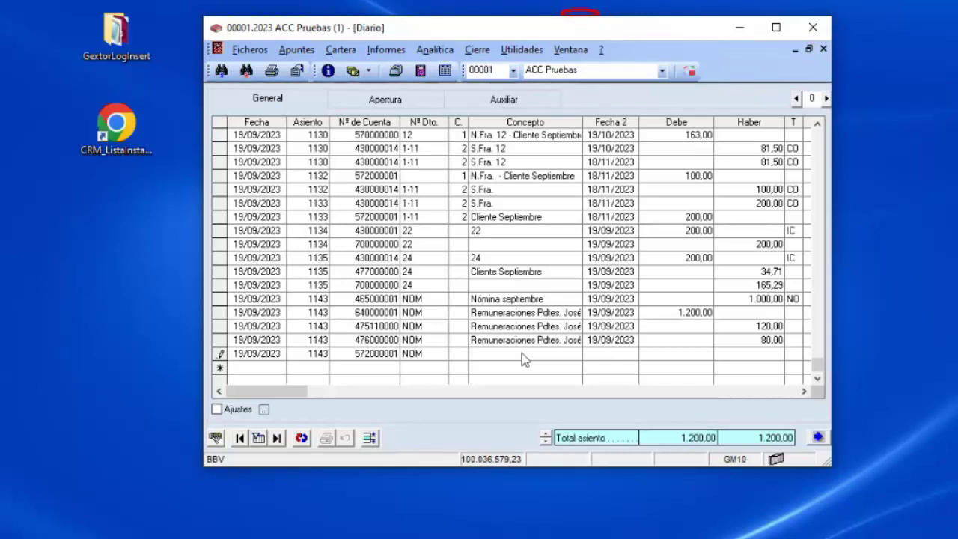
pyautogui.press('Tab')
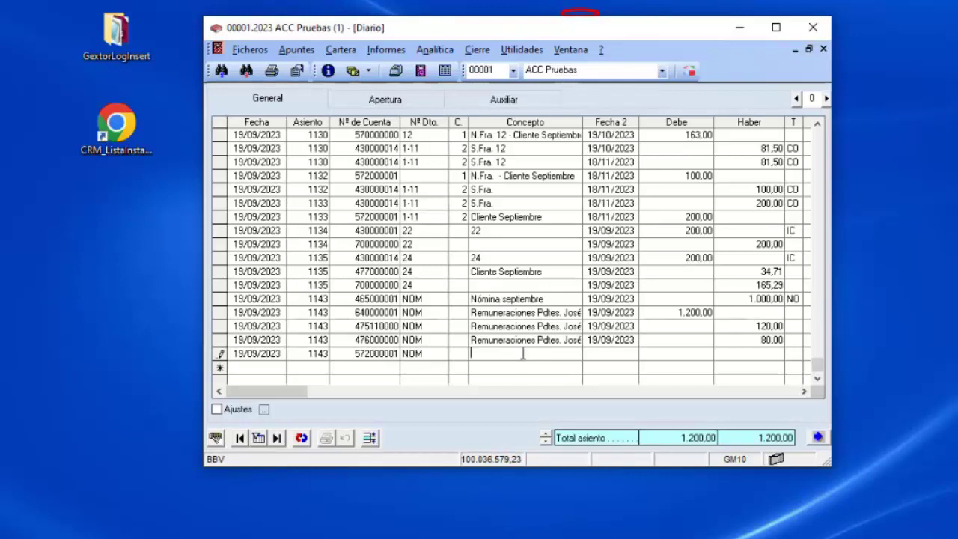
pyautogui.write('ingreso efectivo')
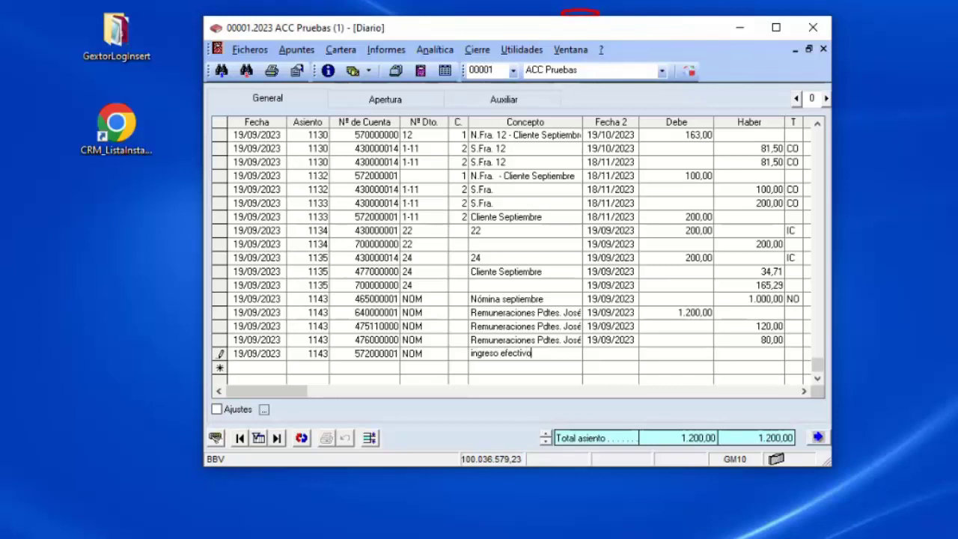
pyautogui.press('Return')
pyautogui.press('Return')
pyautogui.write('100')
pyautogui.press('Return')
pyautogui.press('Return')
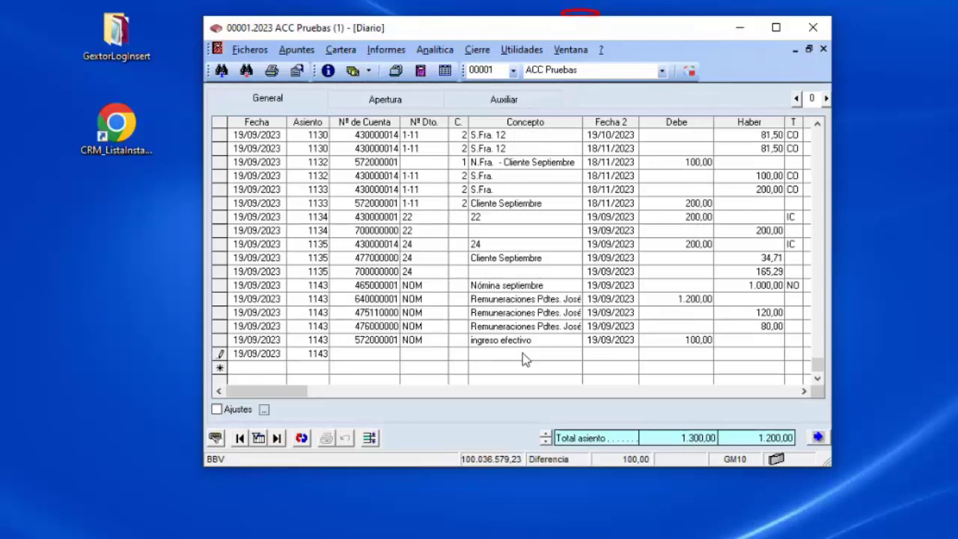
pyautogui.write('570')
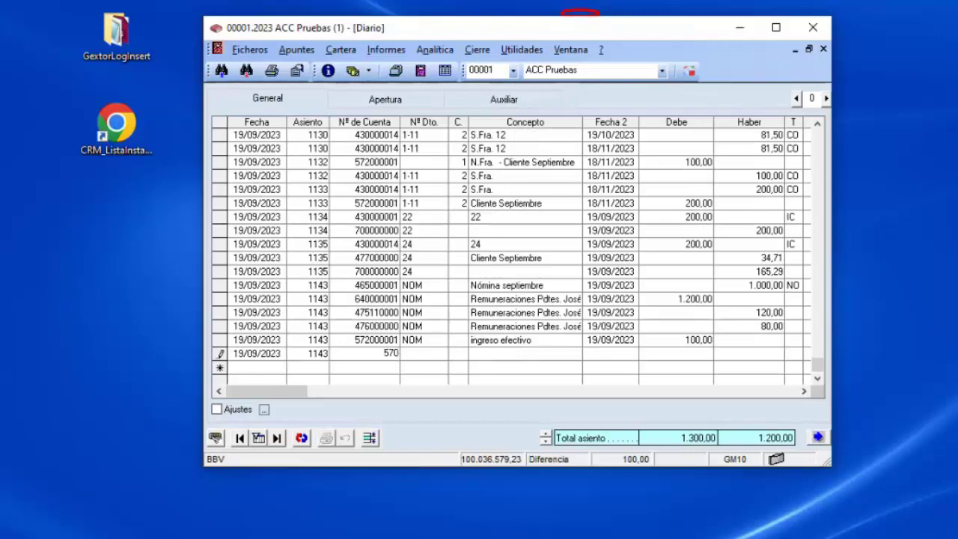
pyautogui.write('.10')
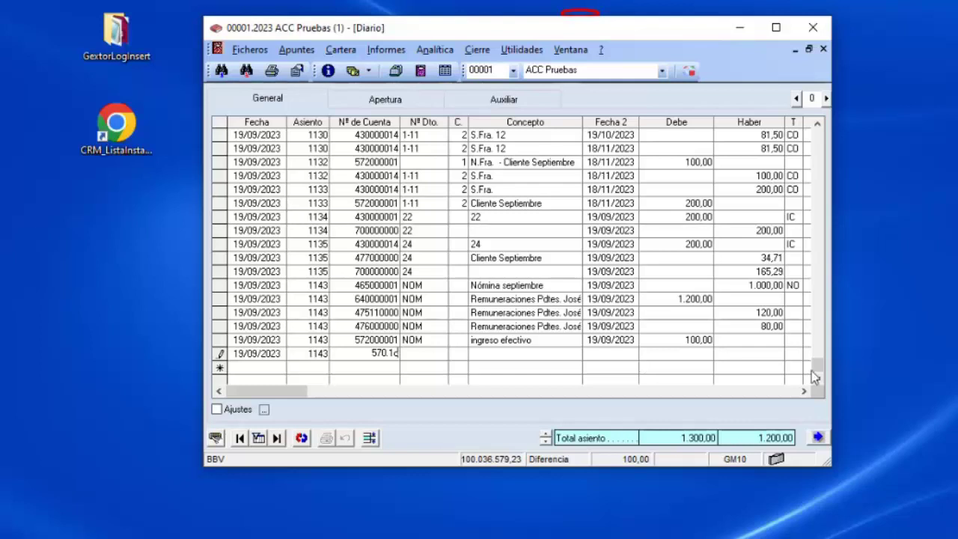
# Complete the 570000001 BBV line crediting 100,00 so entry 1143 balances, then discard the empty row.
pyautogui.press('Return')
pyautogui.click(712, 356)
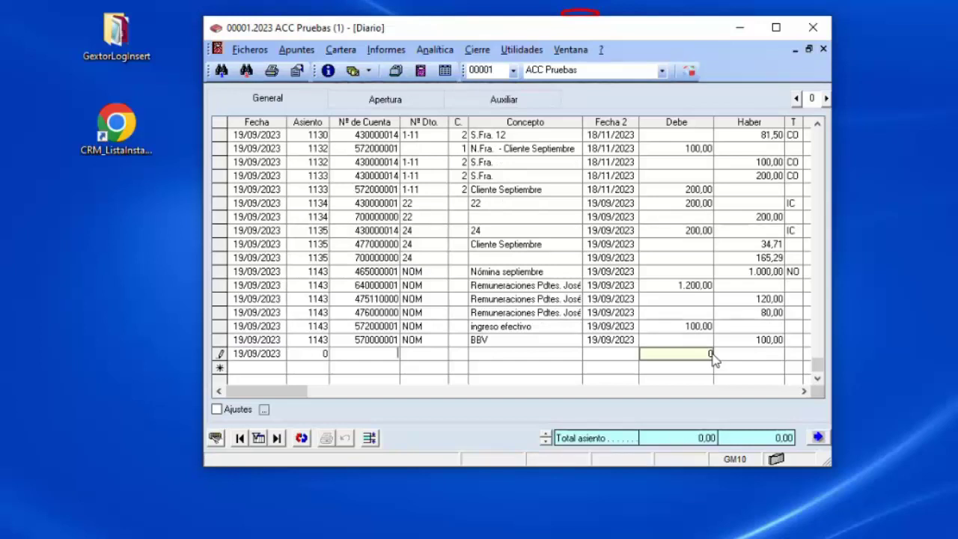
pyautogui.click(365, 354)
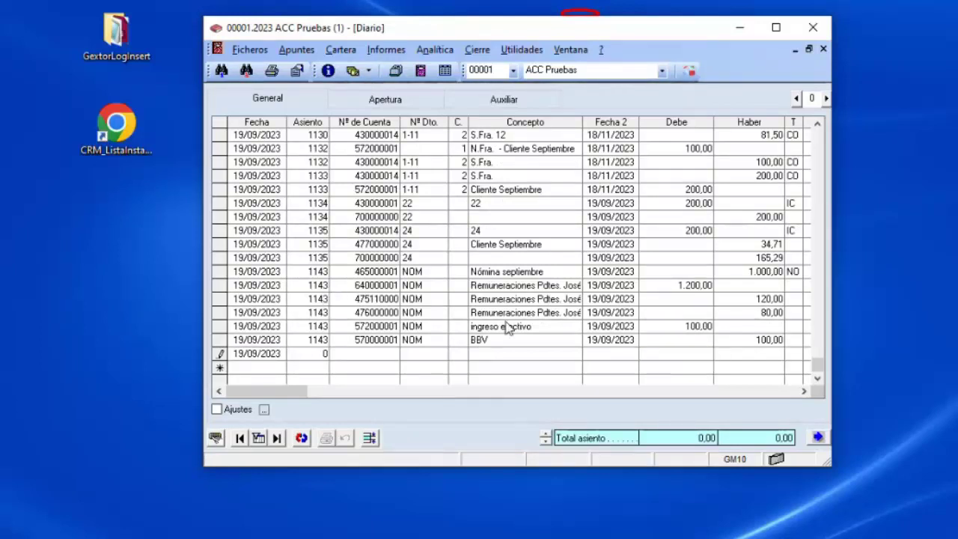
pyautogui.click(713, 341)
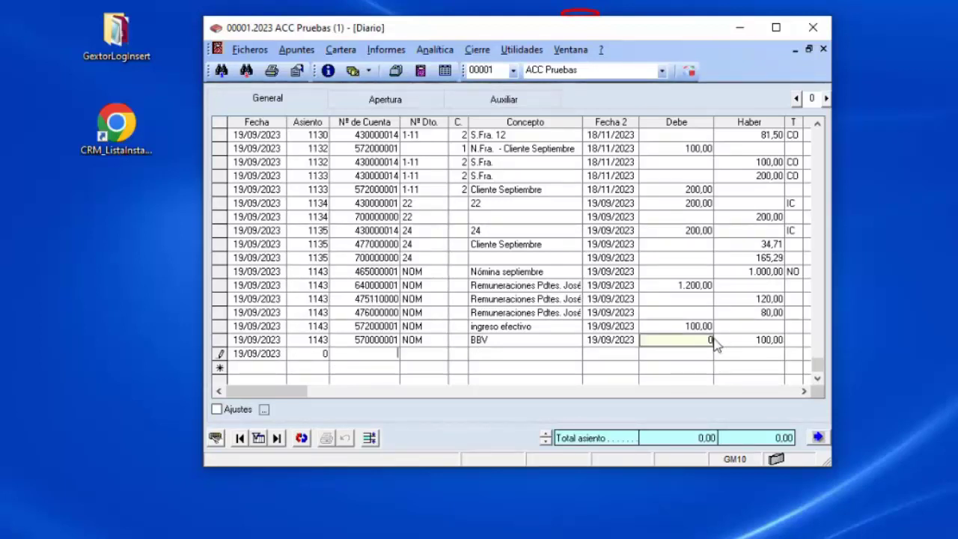
pyautogui.press('Escape')
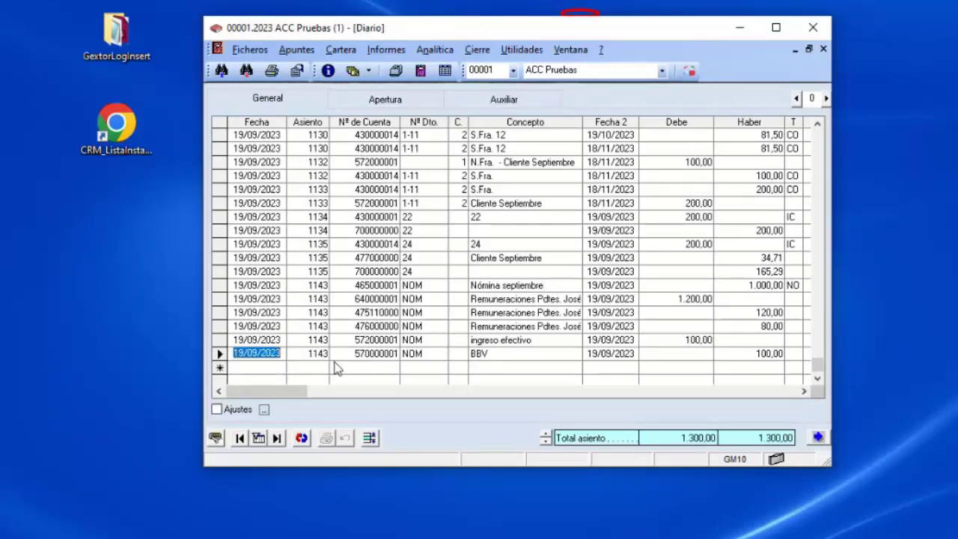
pyautogui.press('F12')
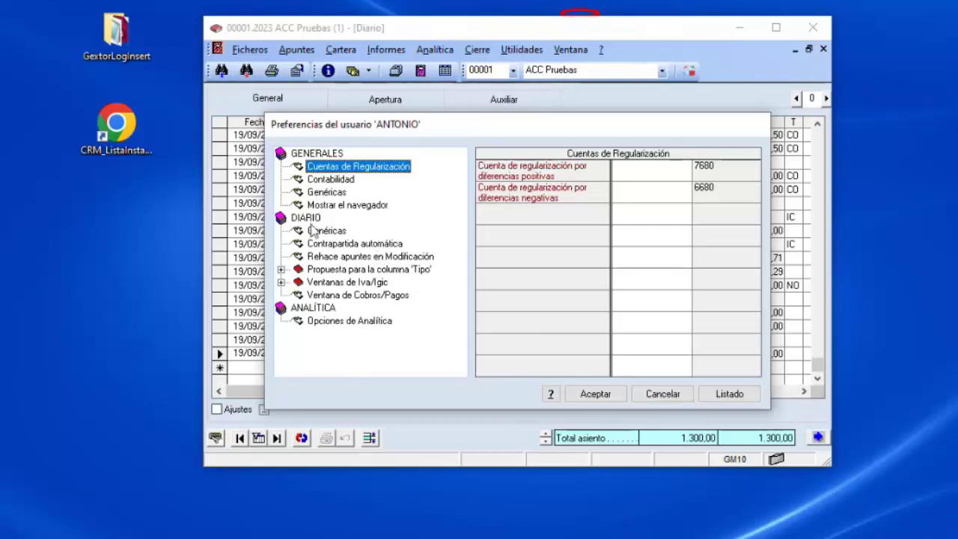
pyautogui.click(324, 249)
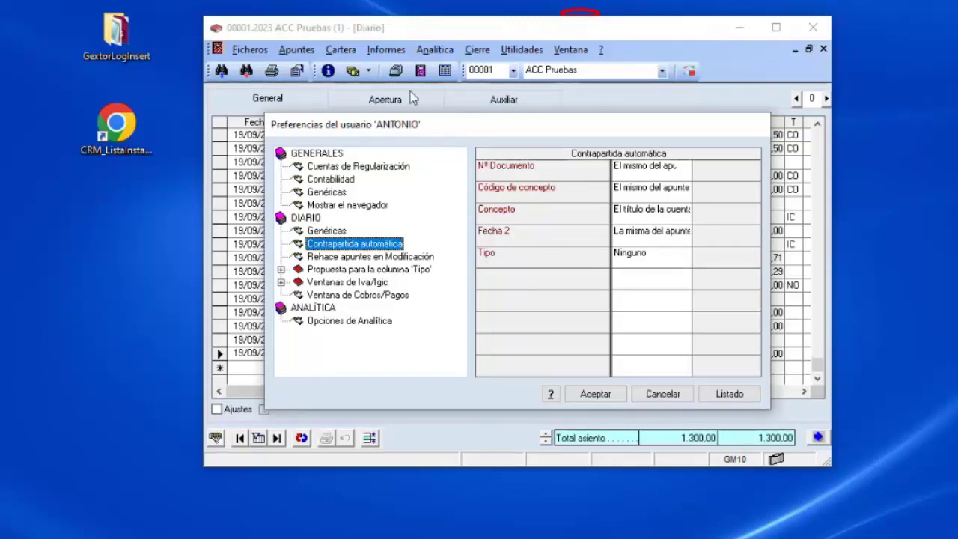
pyautogui.moveTo(447, 130); pyautogui.dragTo(436, 352)
pyautogui.moveTo(435, 351); pyautogui.dragTo(420, 179)
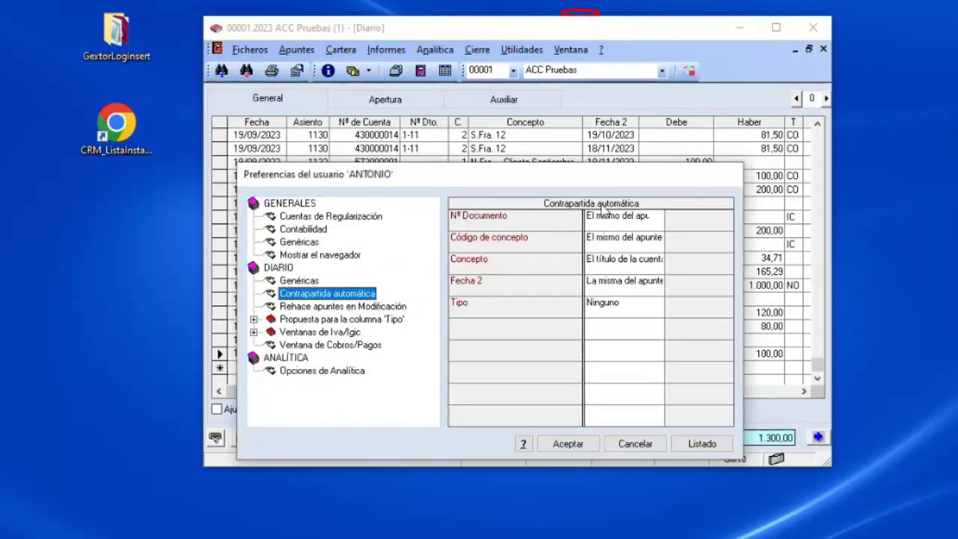
pyautogui.click(661, 219)
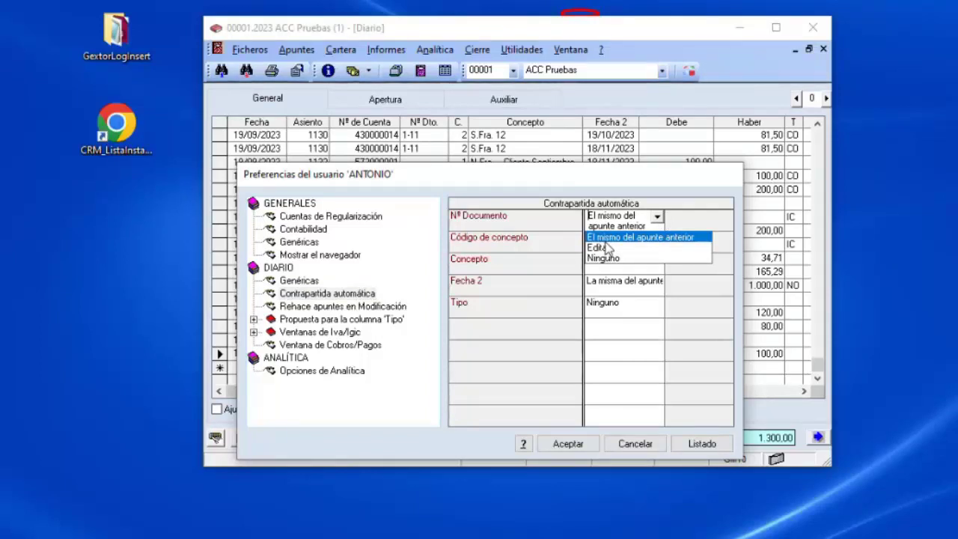
pyautogui.click(658, 260)
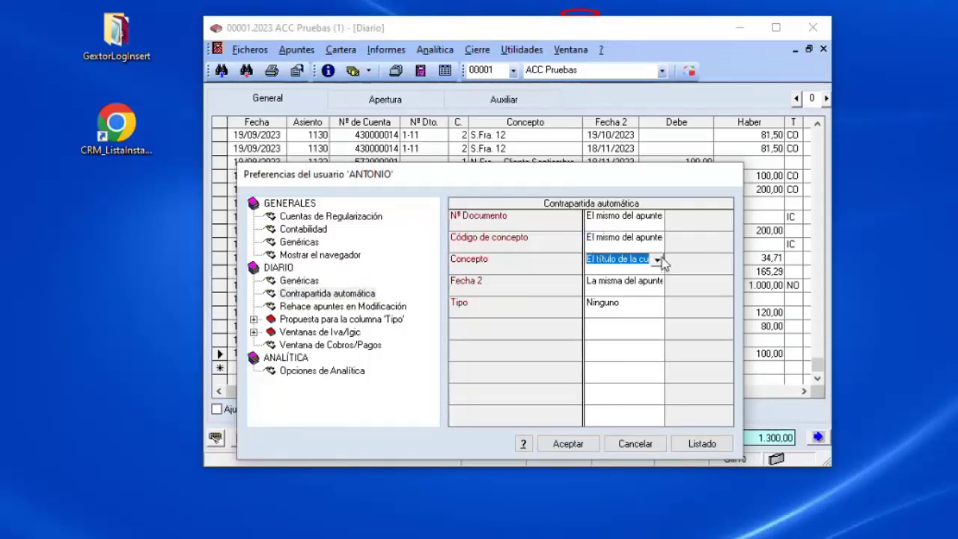
pyautogui.click(658, 259)
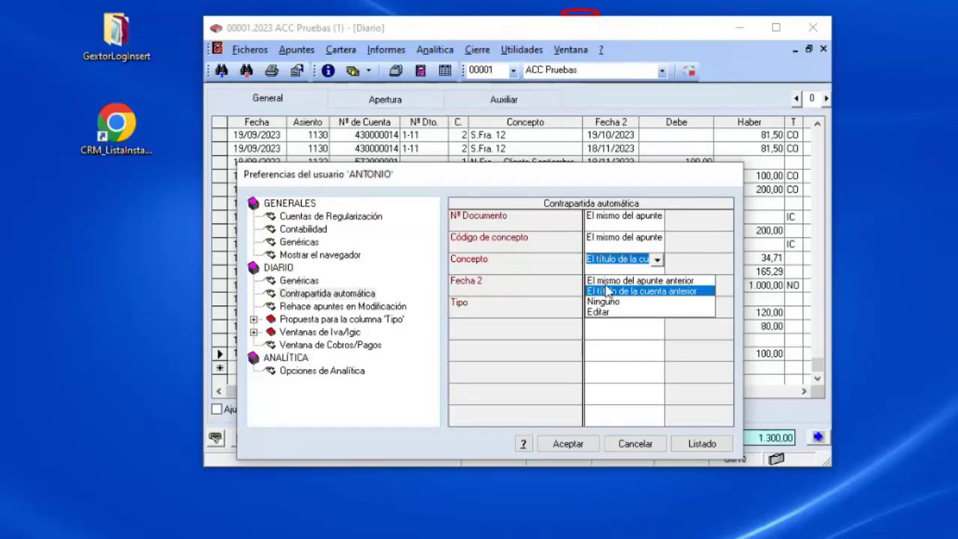
pyautogui.click(643, 292)
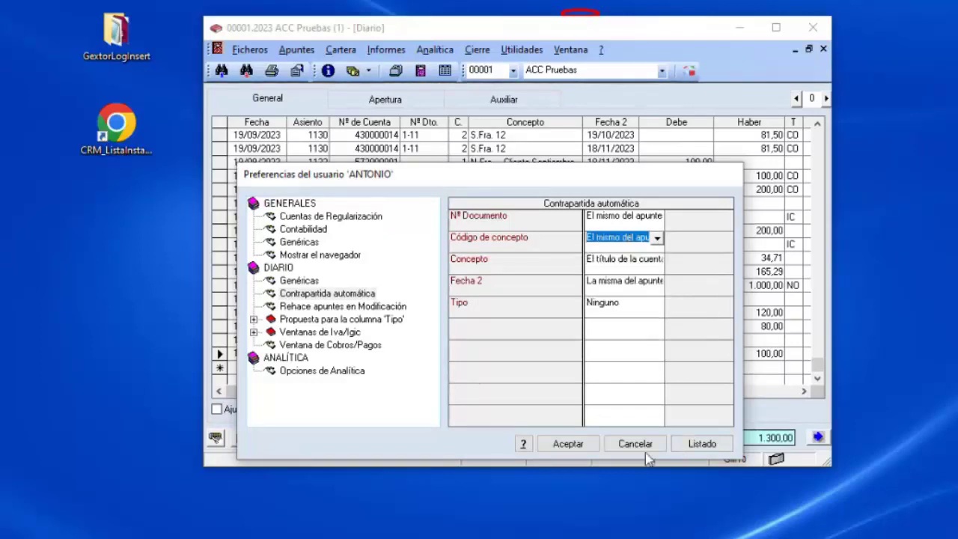
pyautogui.click(642, 448)
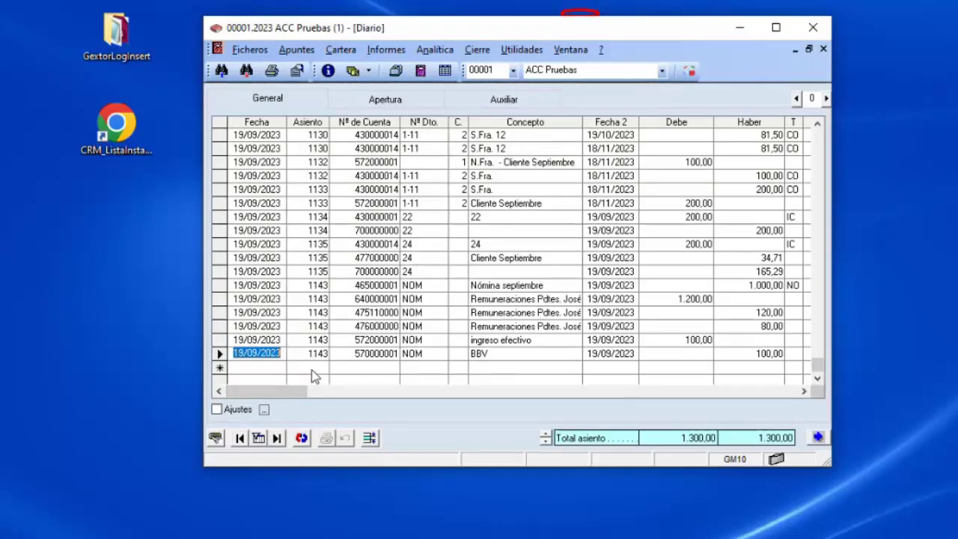
pyautogui.click(380, 369)
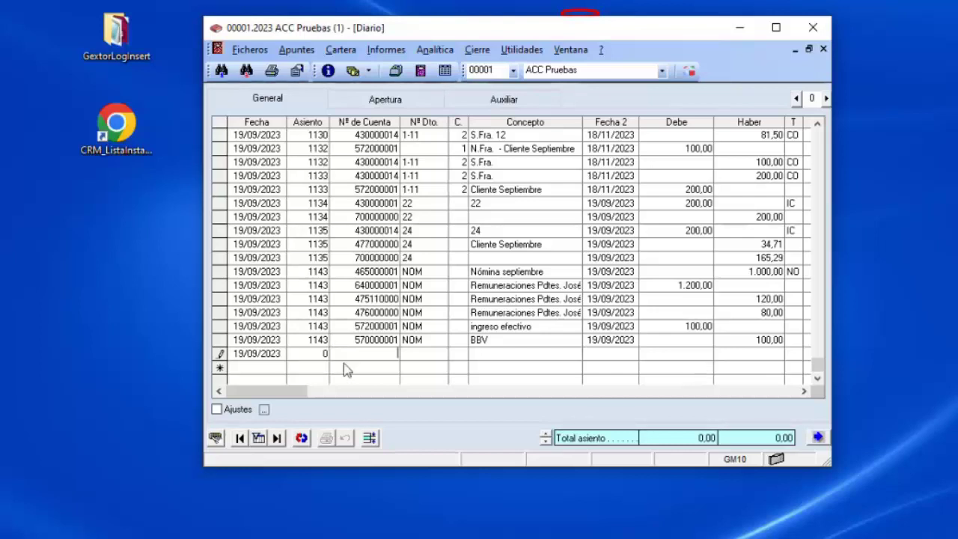
pyautogui.click(755, 355)
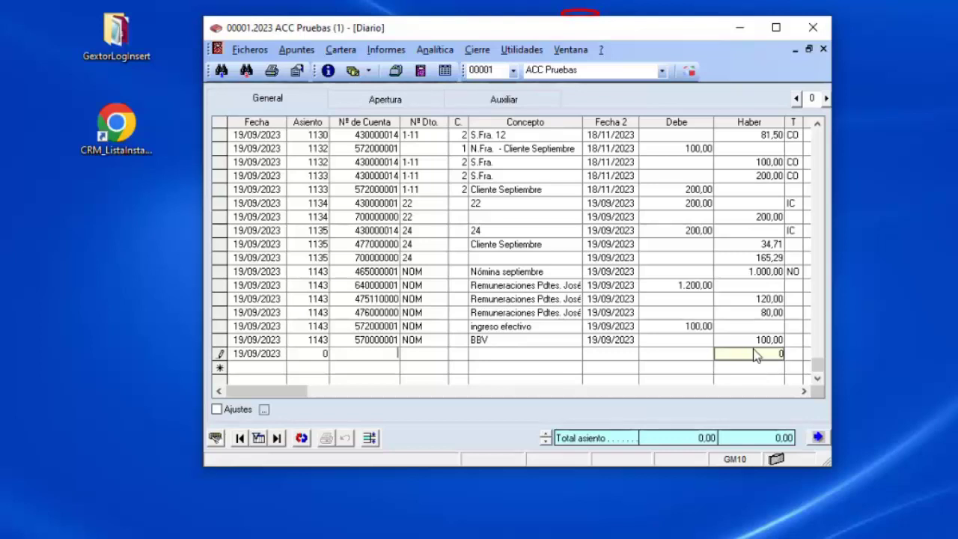
pyautogui.click(383, 356)
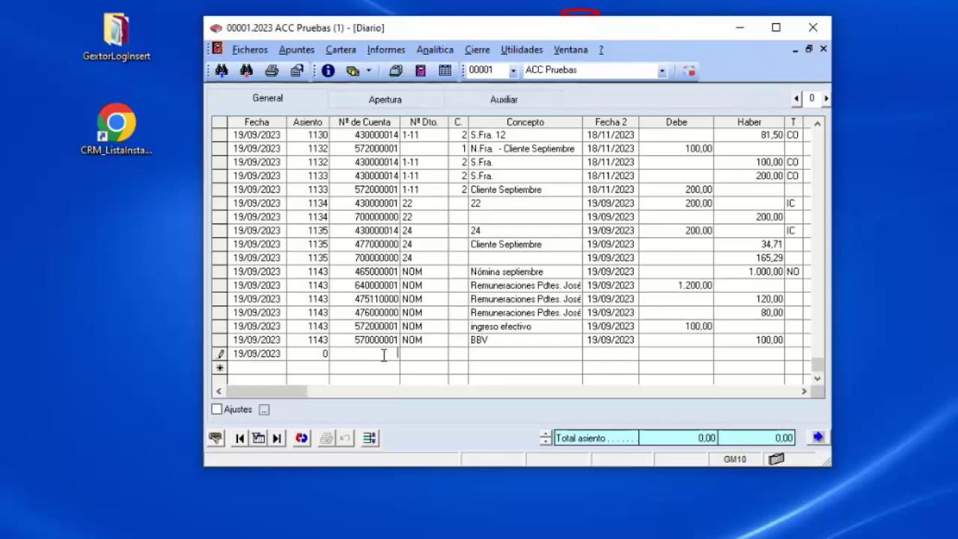
pyautogui.click(771, 357)
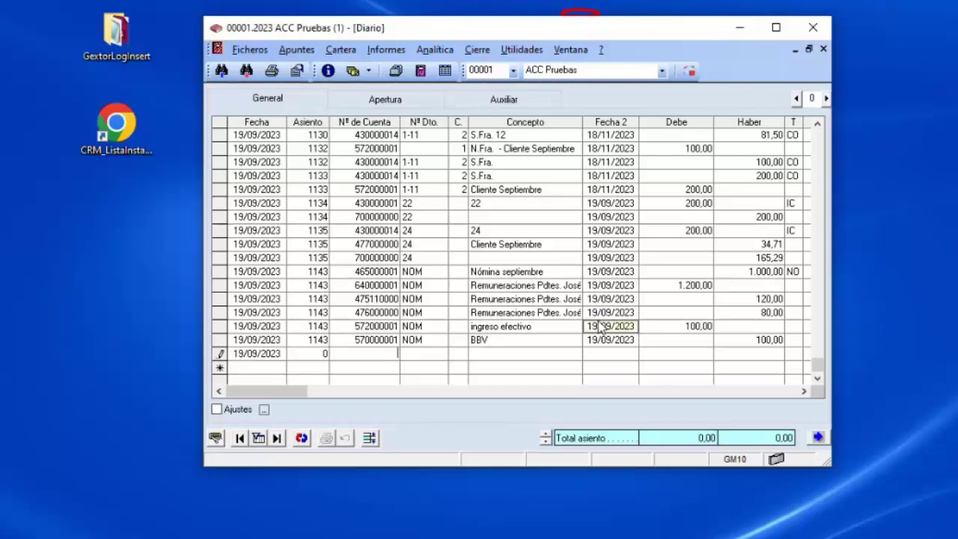
pyautogui.press('Left')
pyautogui.press('Left')
pyautogui.press('Up')
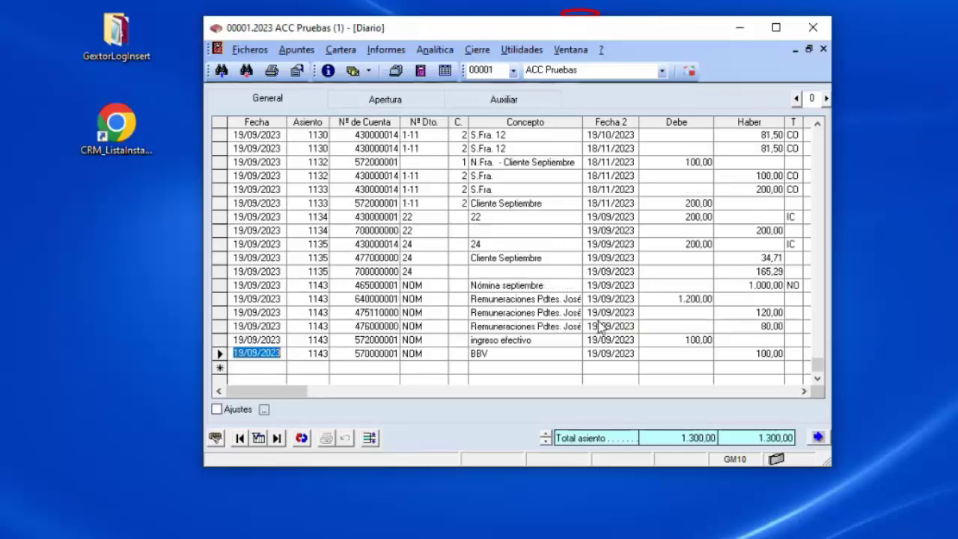
pyautogui.click(298, 74)
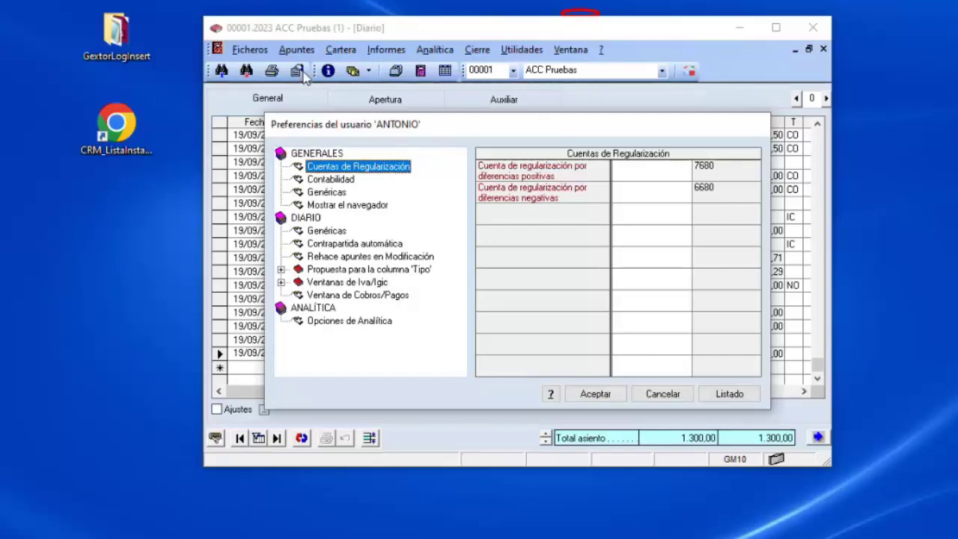
pyautogui.click(281, 270)
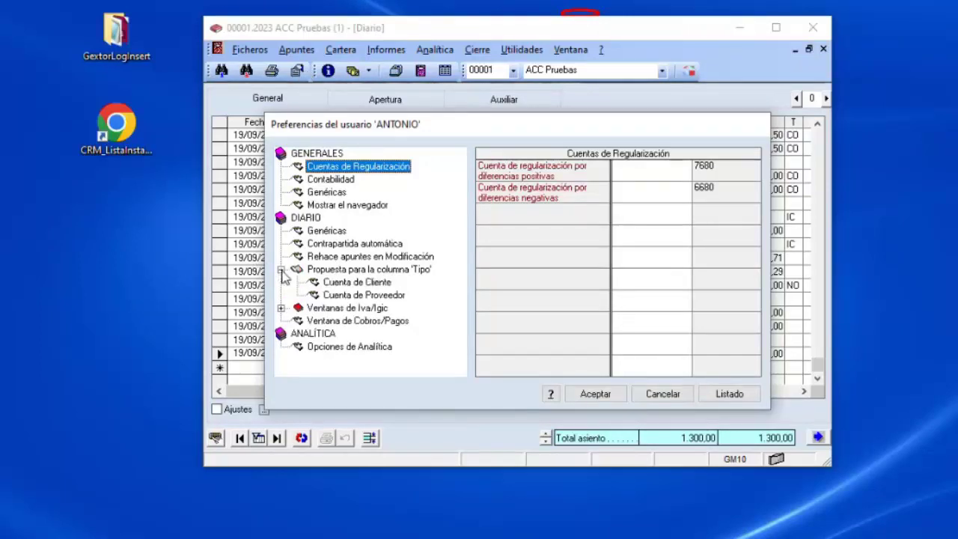
pyautogui.click(365, 284)
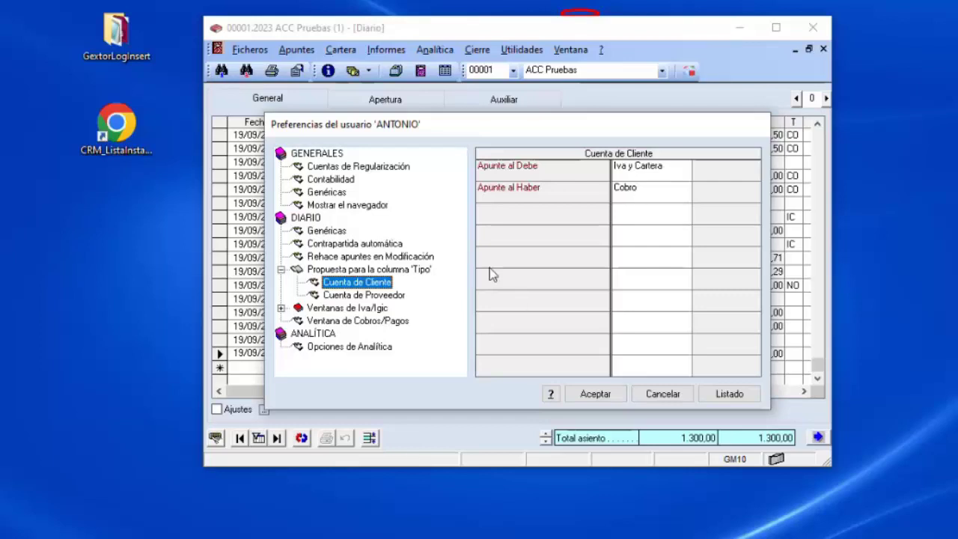
pyautogui.click(687, 188)
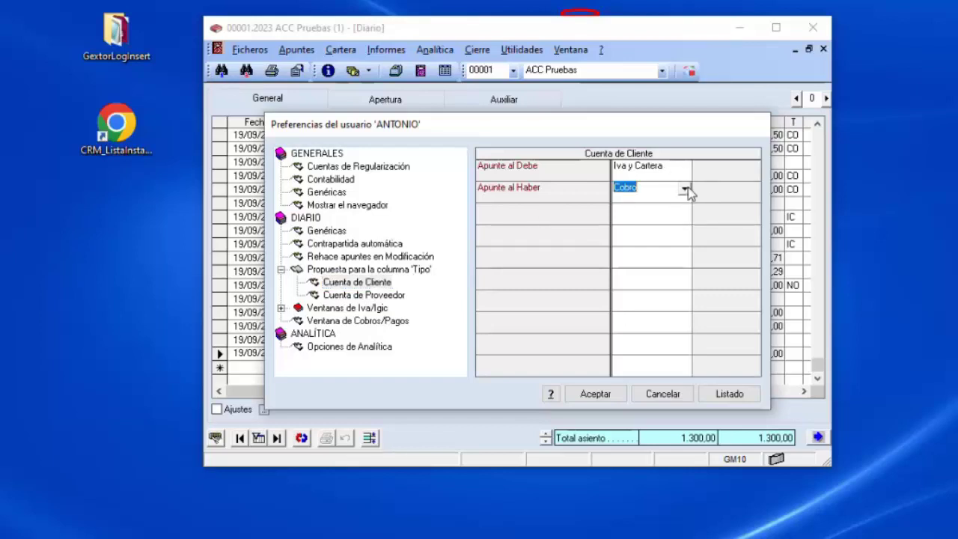
pyautogui.click(684, 189)
pyautogui.click(685, 189)
pyautogui.click(368, 297)
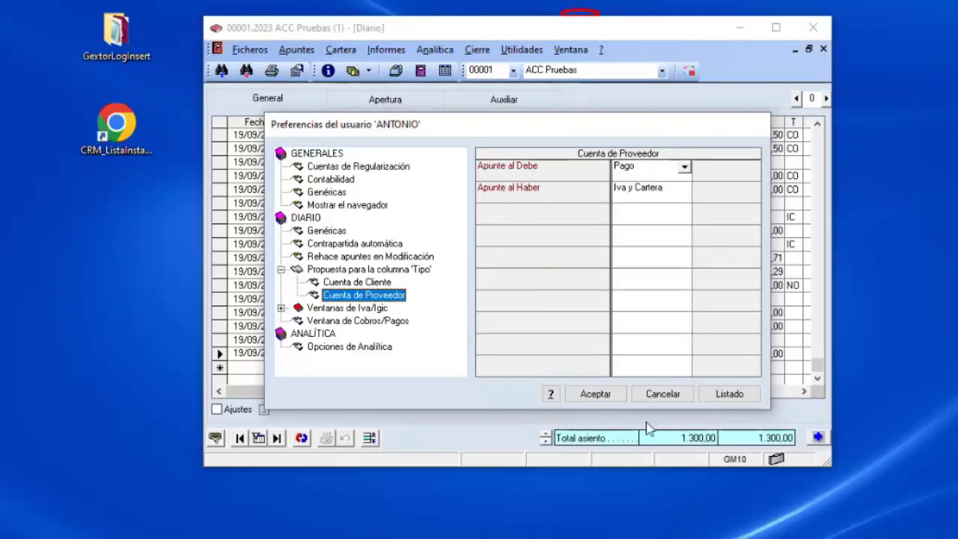
pyautogui.click(671, 395)
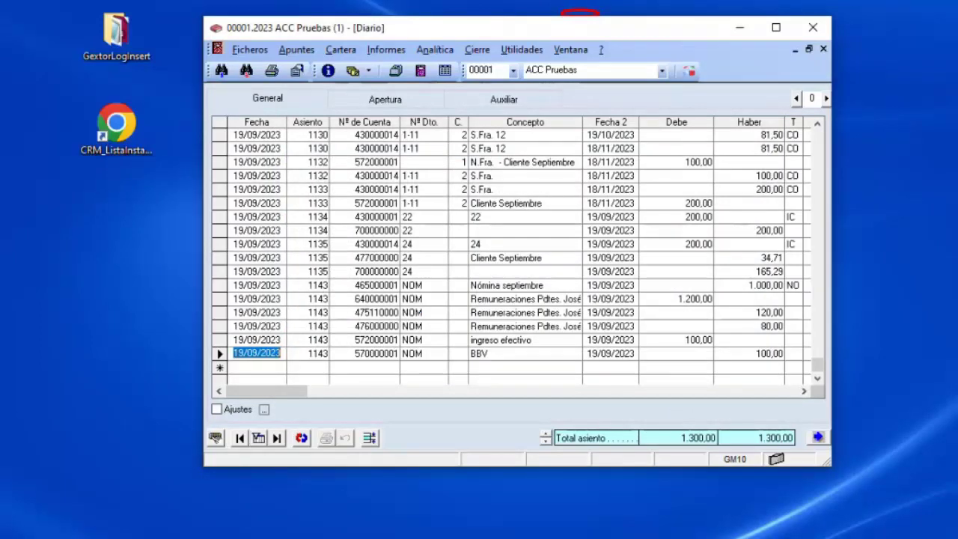
pyautogui.click(314, 367)
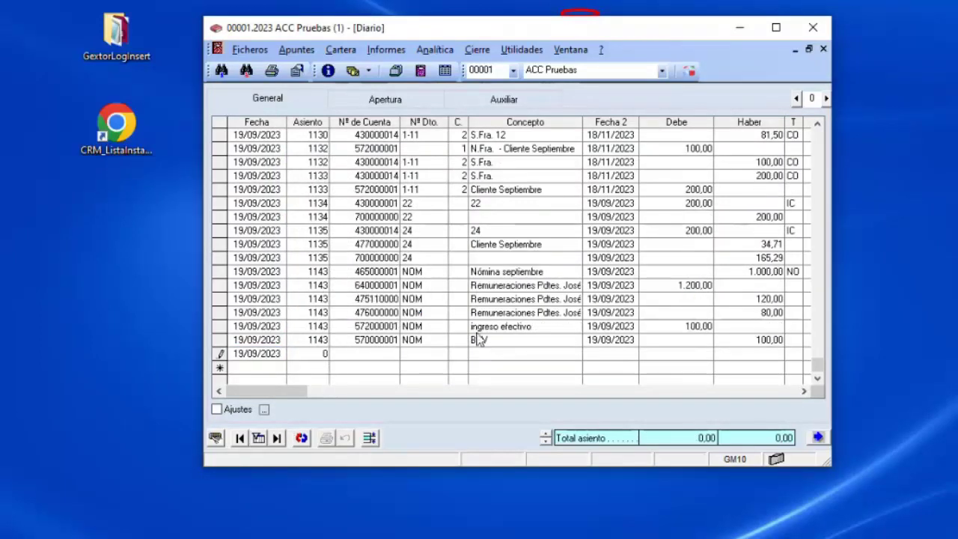
# Add a 430000001 line with concept 'n/fra 1', debit 121,00 and type IC.
pyautogui.write('43.1')
pyautogui.press('Return')
pyautogui.press('Return')
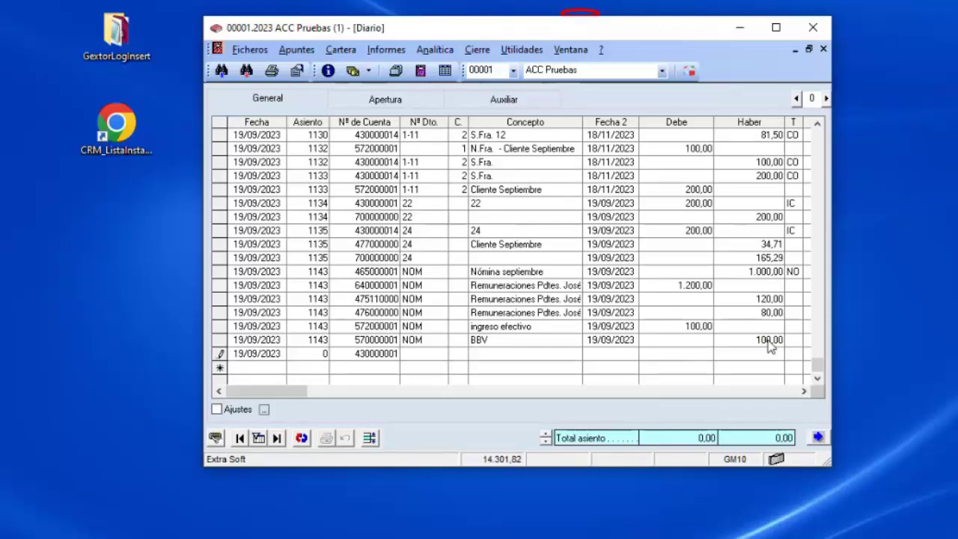
pyautogui.write('n/fra 1')
pyautogui.press('Return')
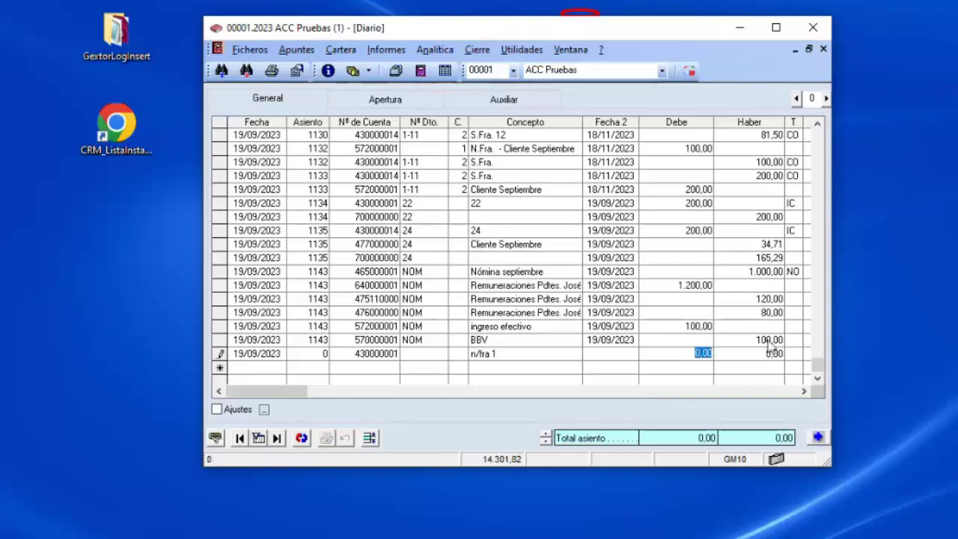
pyautogui.write('121')
pyautogui.press('Return')
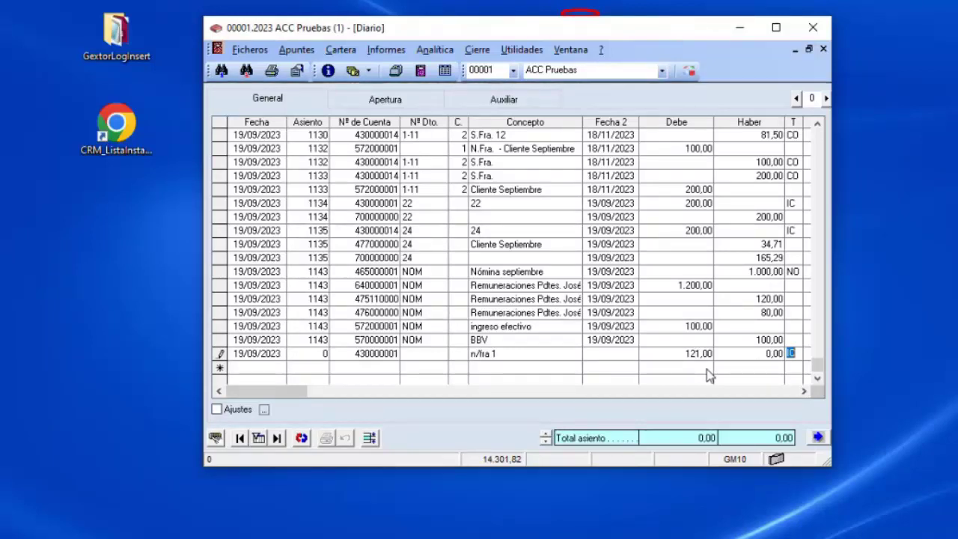
pyautogui.click(791, 352)
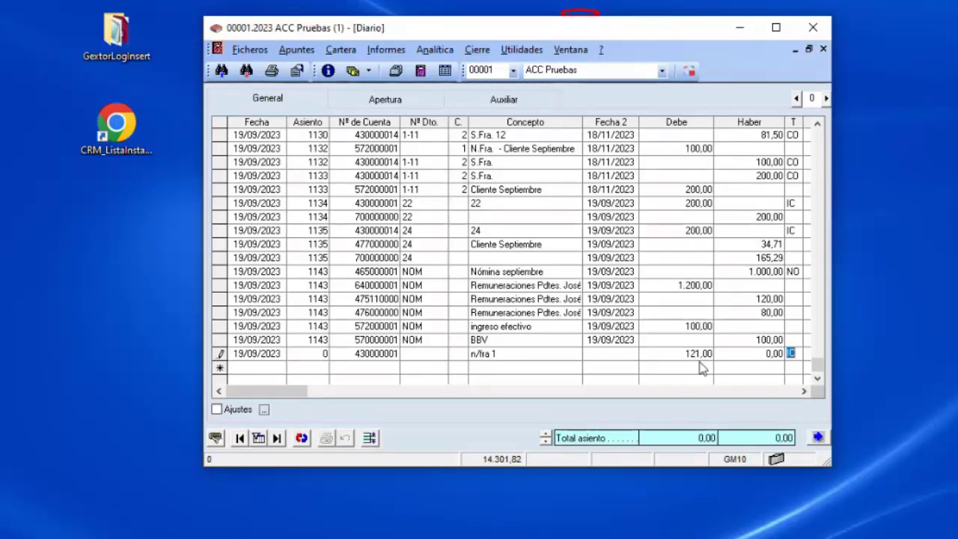
pyautogui.press('Delete')
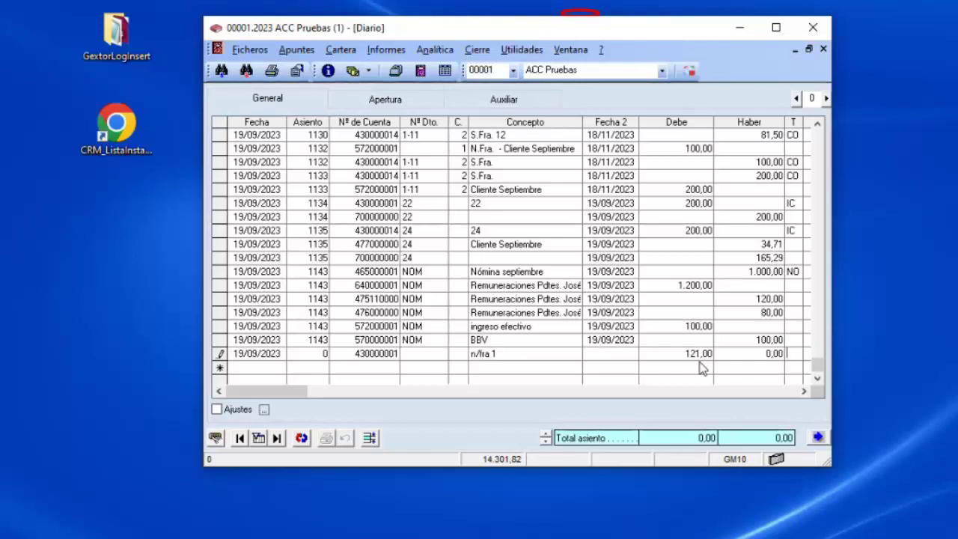
pyautogui.write('IC')
pyautogui.press('Return')
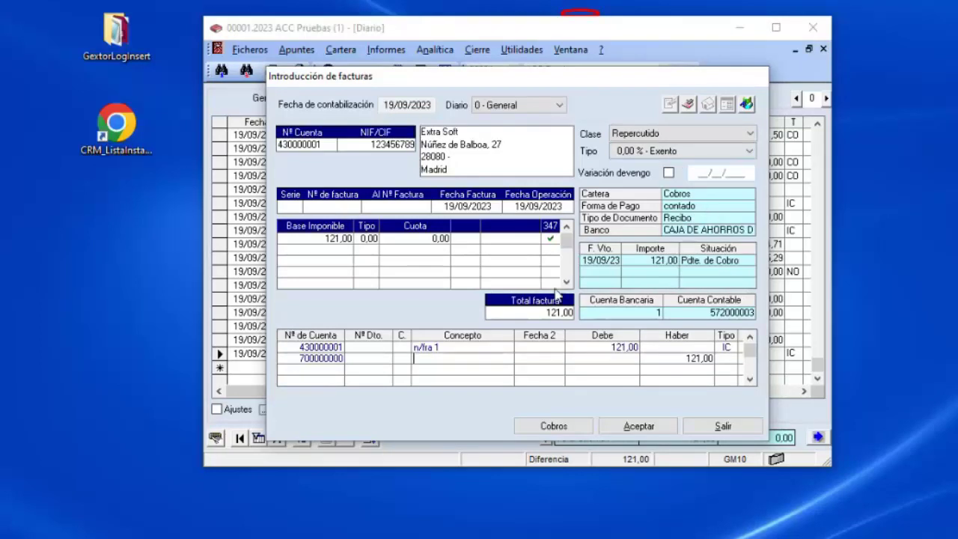
# Apply the 21,00 % Ordinario VAT rate and start editing the 700000000 line's concept.
pyautogui.click(688, 155)
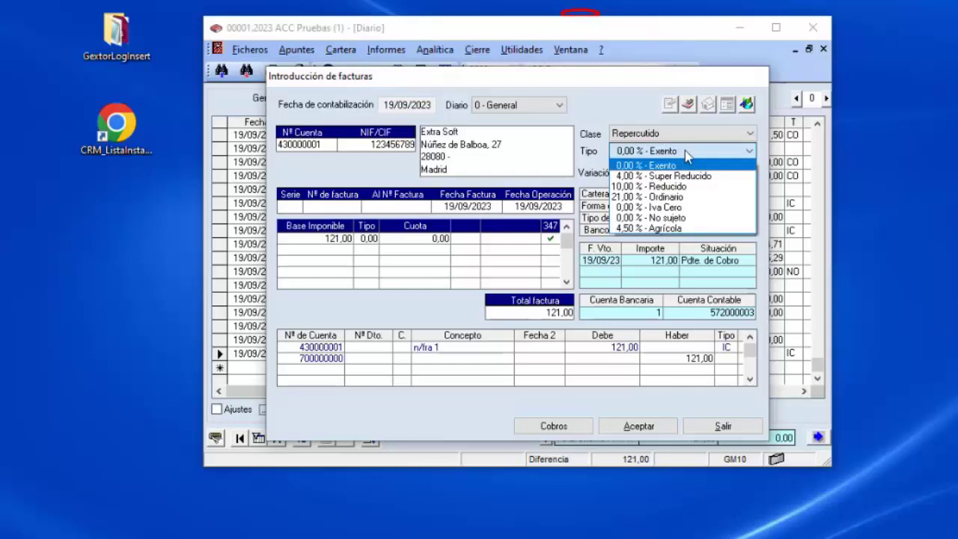
pyautogui.click(675, 201)
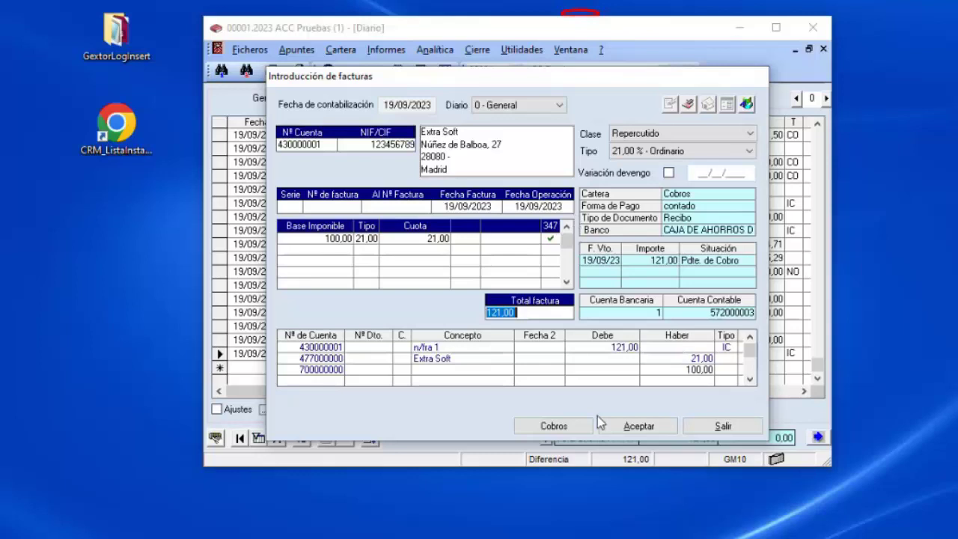
pyautogui.click(452, 370)
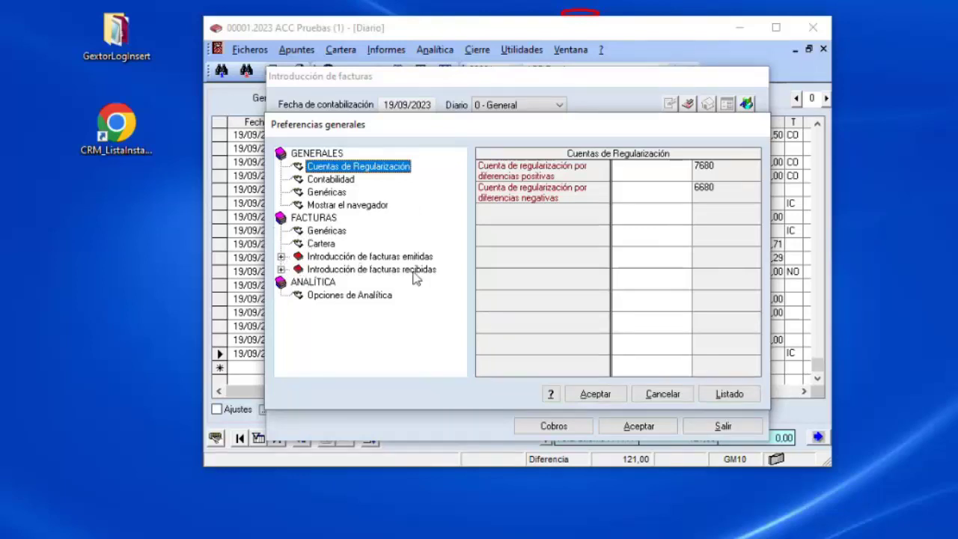
pyautogui.click(281, 256)
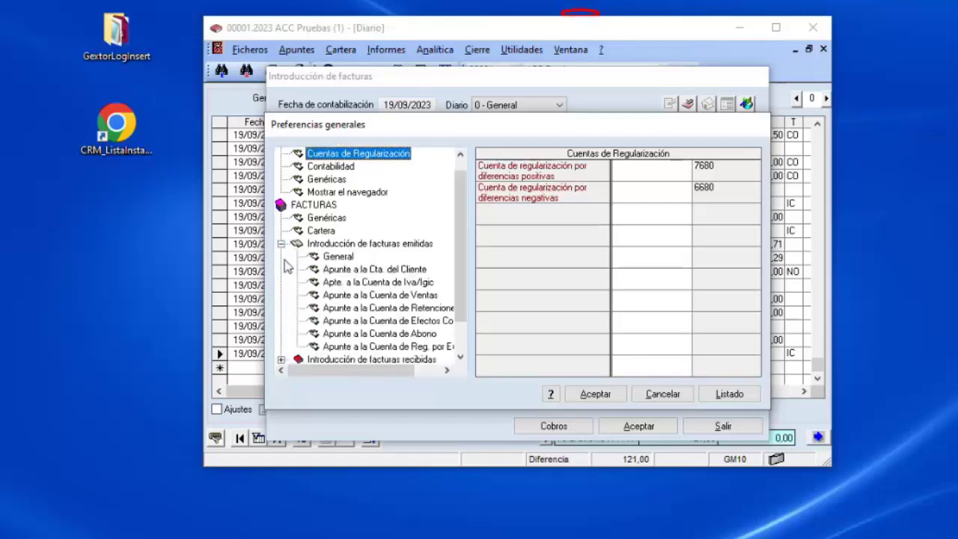
pyautogui.click(374, 270)
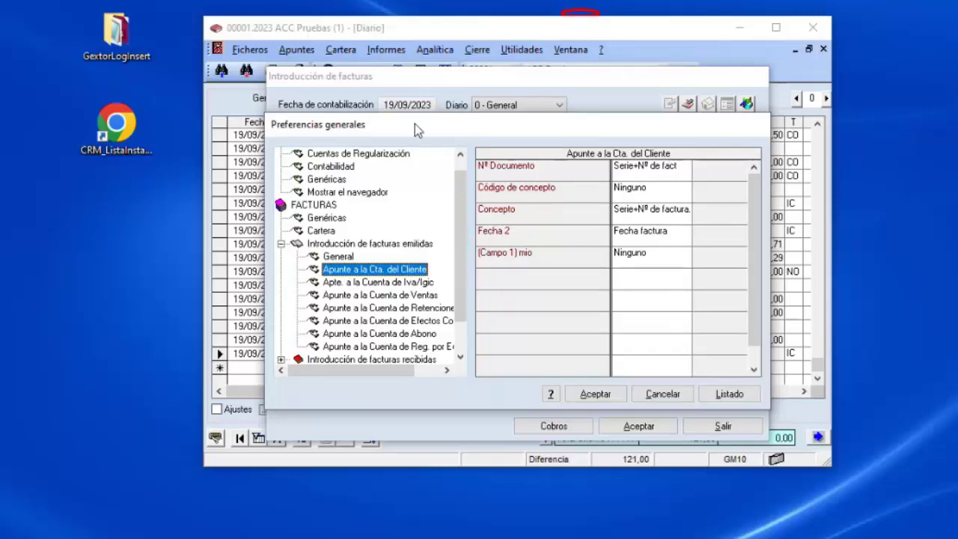
pyautogui.moveTo(415, 124); pyautogui.dragTo(676, 124)
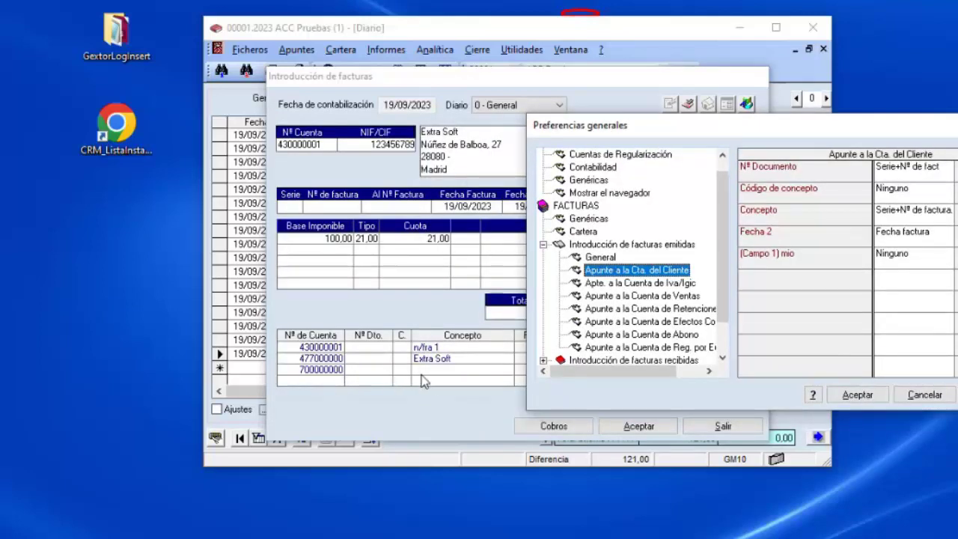
pyautogui.click(628, 296)
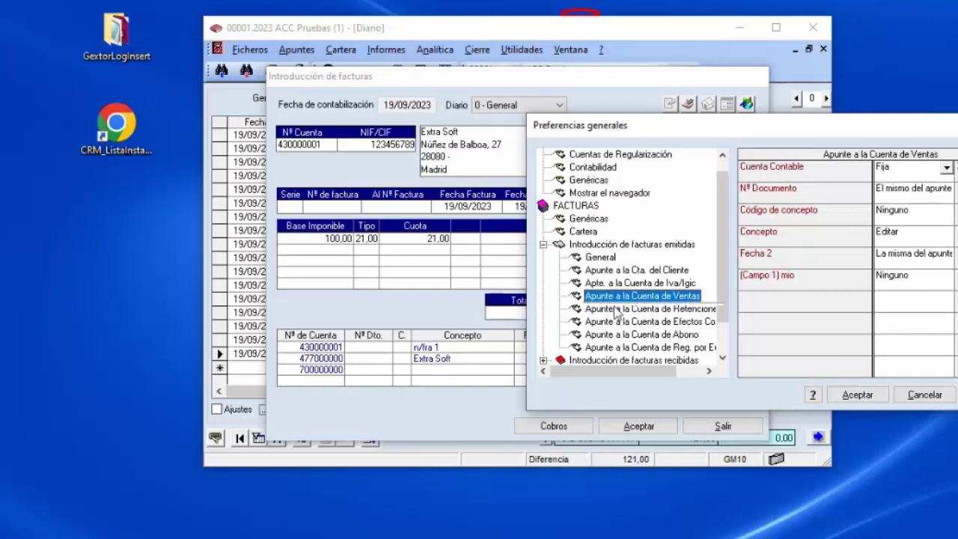
pyautogui.click(940, 237)
pyautogui.click(945, 234)
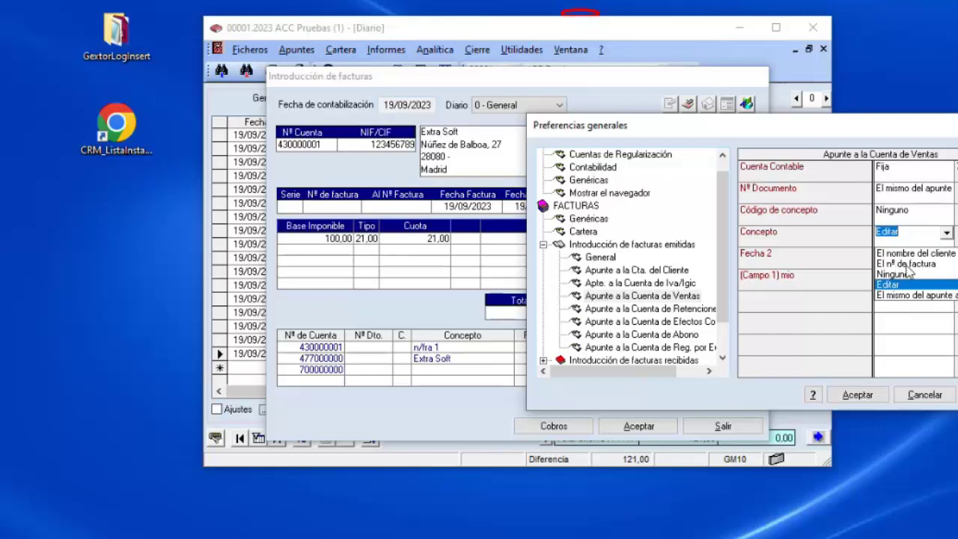
pyautogui.click(843, 261)
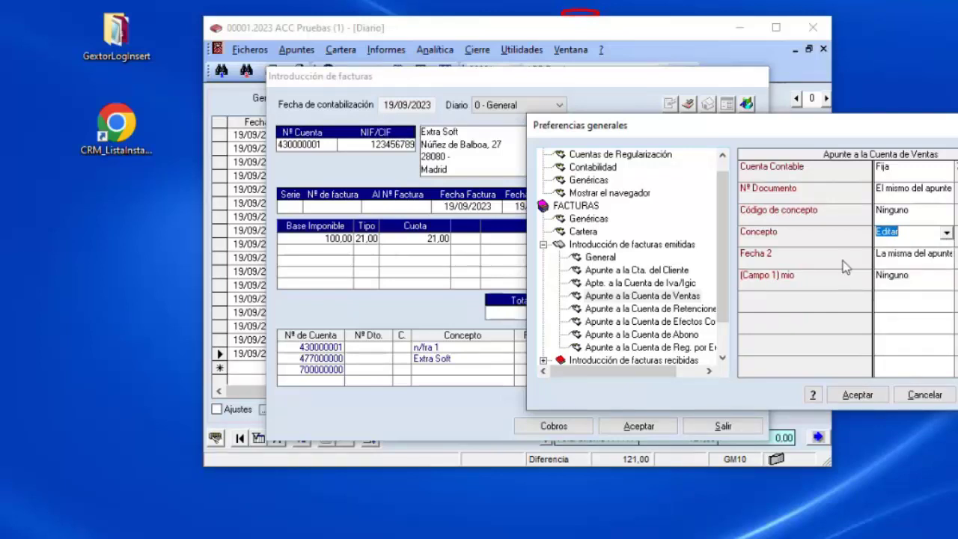
pyautogui.click(934, 399)
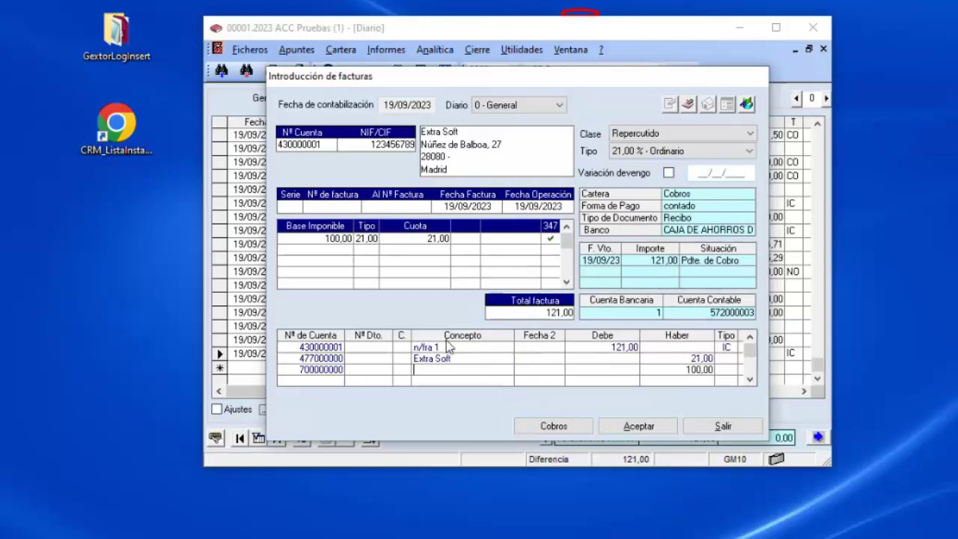
# Set the sales line concept to 'ventas' and try saving, dismissing the invalid invoice number warning.
pyautogui.write('ventas')
pyautogui.press('Return')
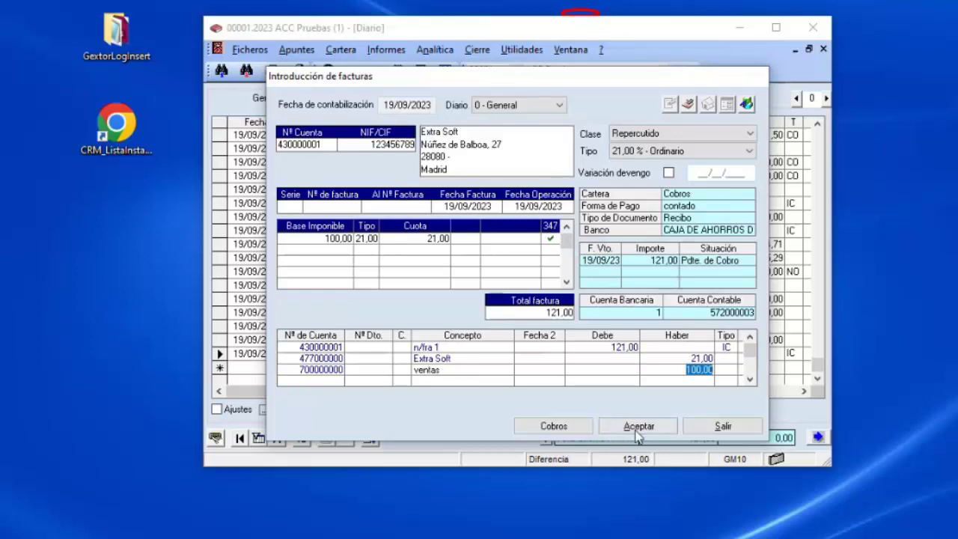
pyautogui.click(639, 432)
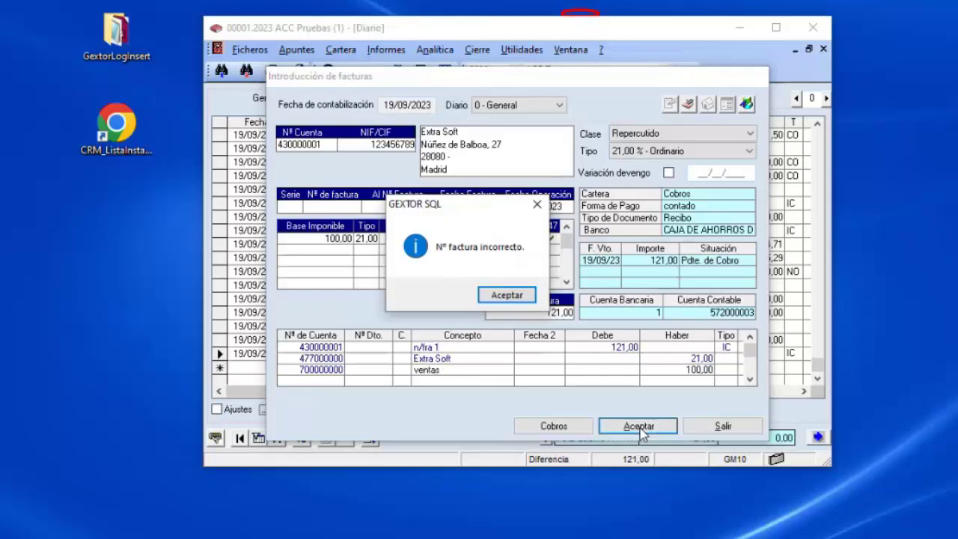
pyautogui.click(513, 297)
# Save the invoice as number 12, declining advance payments, posting it as entry 1144.
pyautogui.write('12')
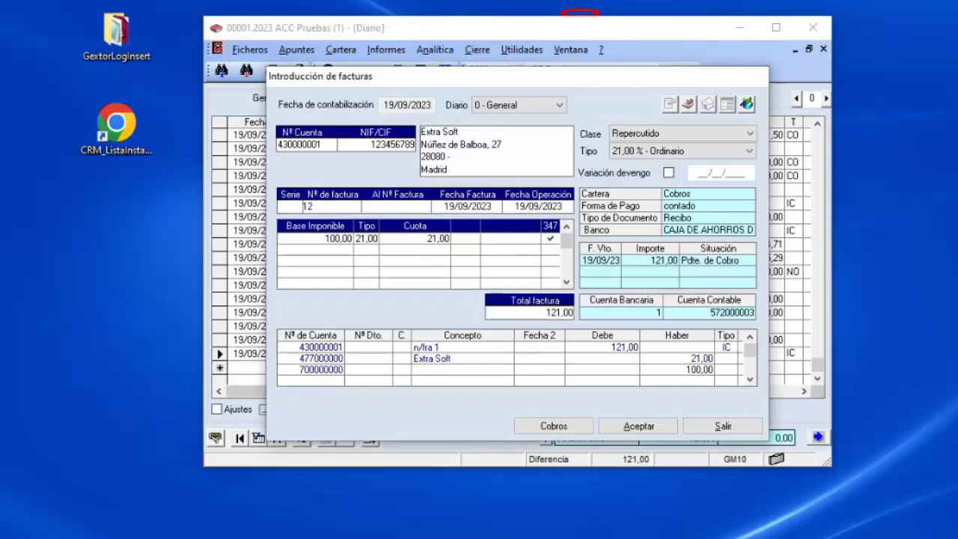
pyautogui.click(641, 428)
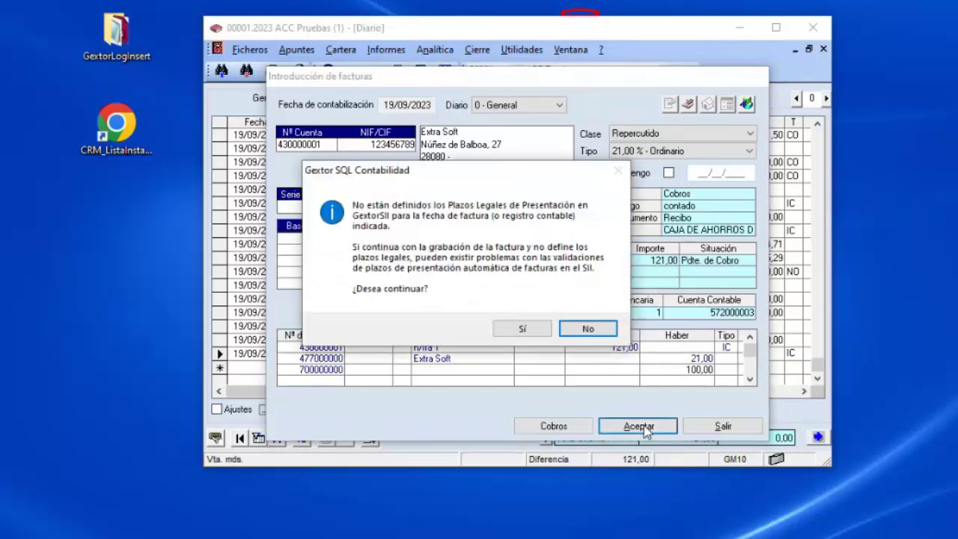
pyautogui.click(522, 328)
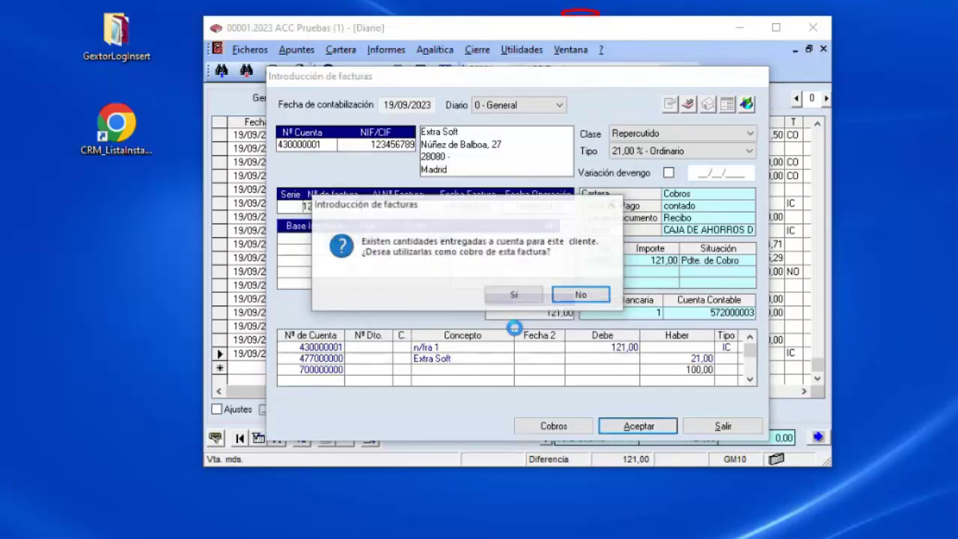
pyautogui.click(575, 295)
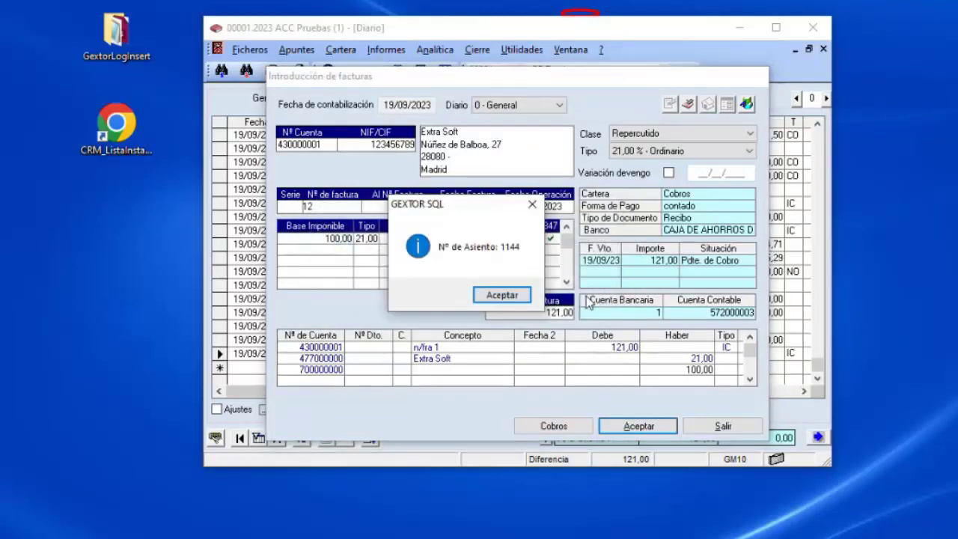
pyautogui.click(502, 295)
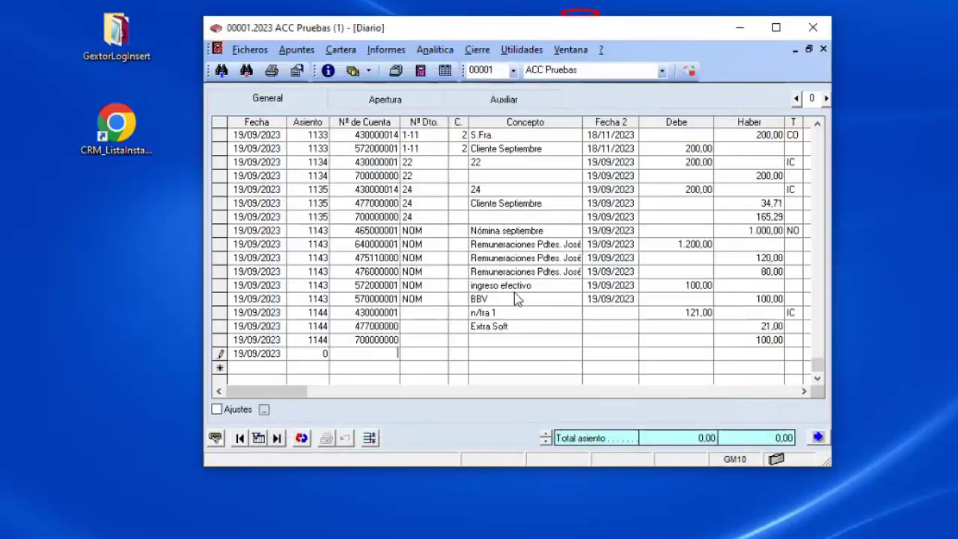
# Drop the empty trailing journal line, then open and close the empty Facturas form.
pyautogui.press('Left')
pyautogui.press('Left')
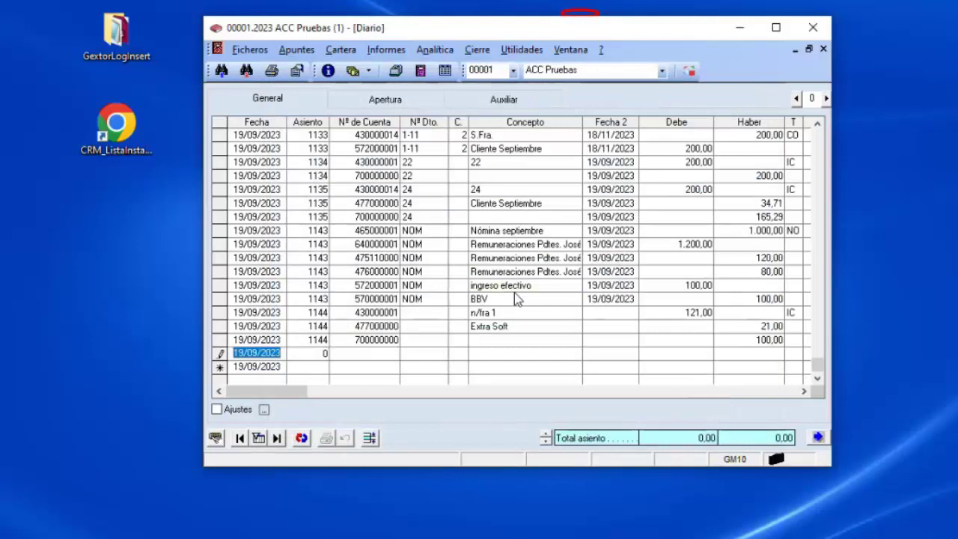
pyautogui.press('Up')
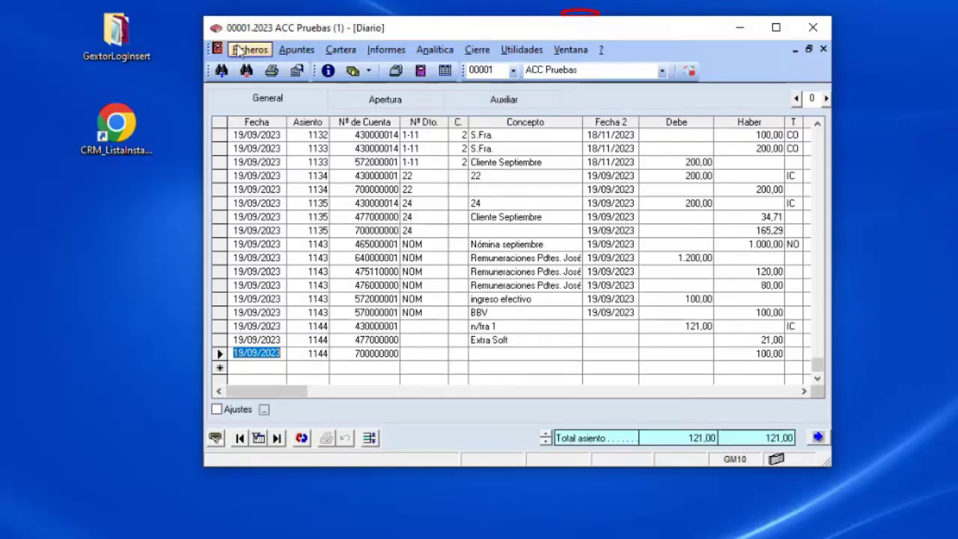
pyautogui.click(296, 49)
pyautogui.click(314, 90)
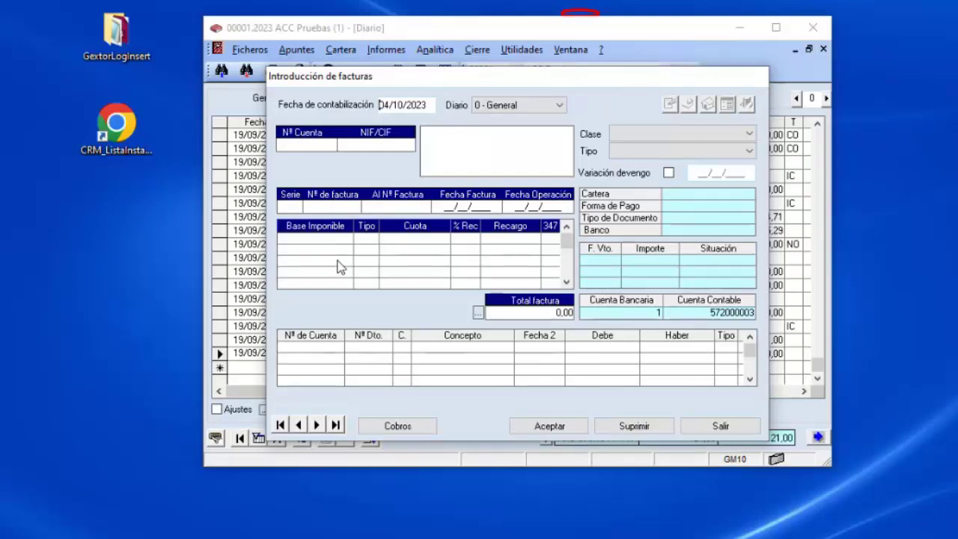
pyautogui.click(729, 426)
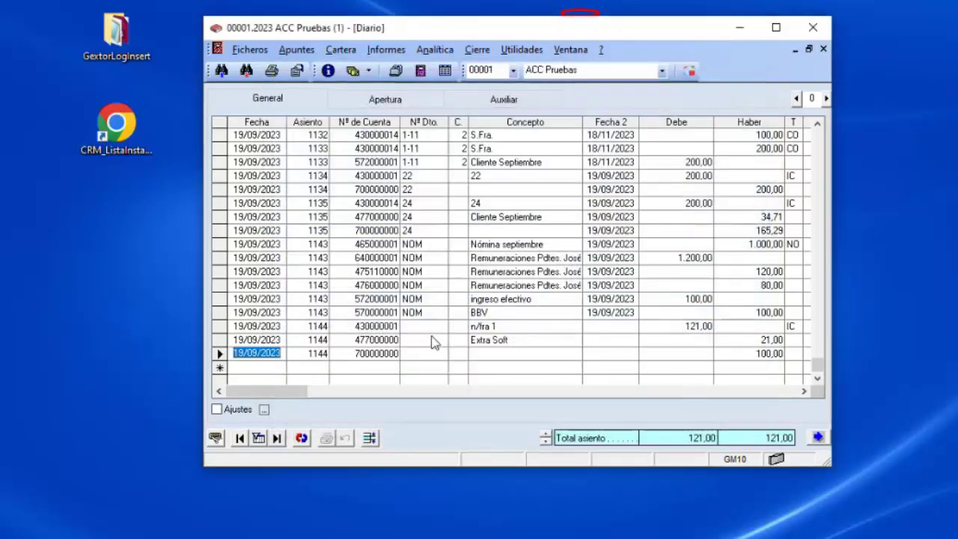
# Set the output VAT invoice number proposal to Numerador Correlativo in preferences and save.
pyautogui.click(297, 70)
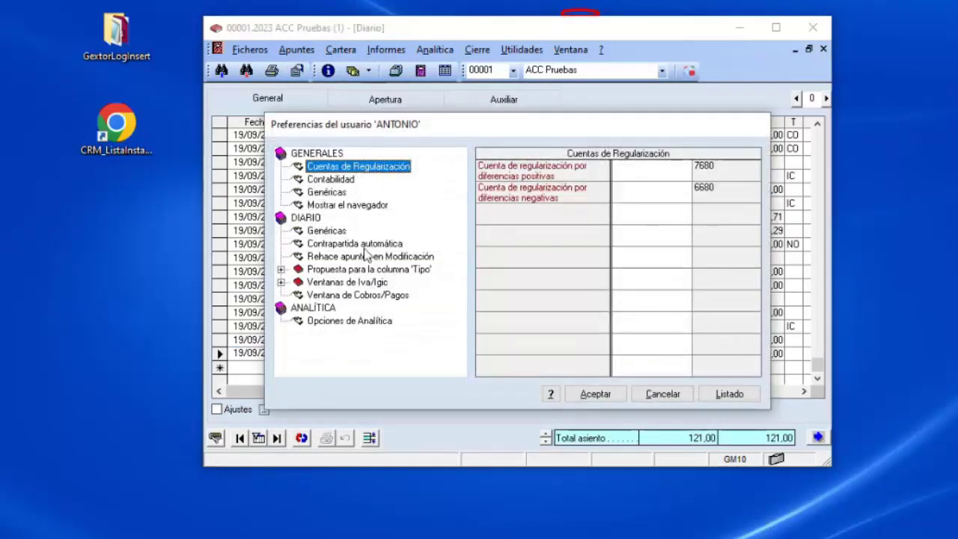
pyautogui.click(344, 283)
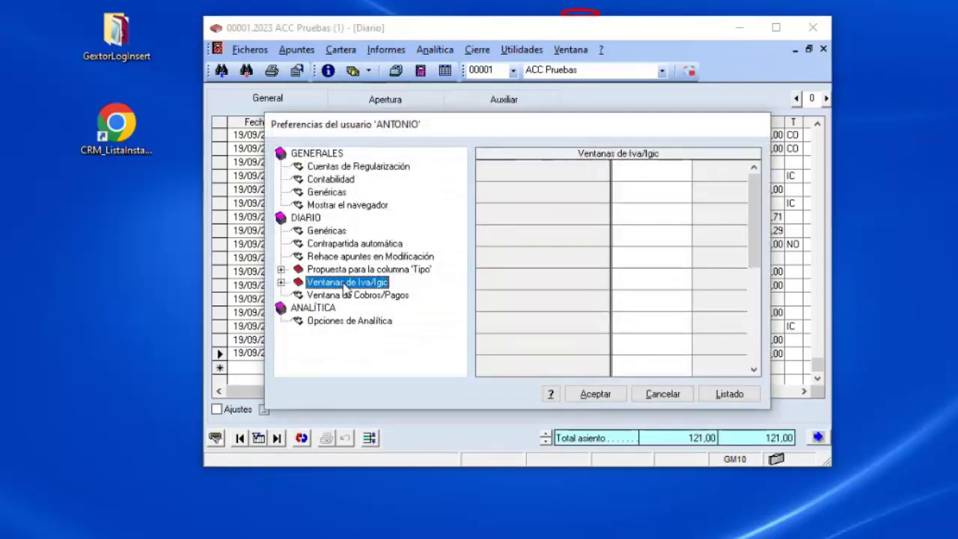
pyautogui.doubleClick(343, 284)
pyautogui.click(344, 296)
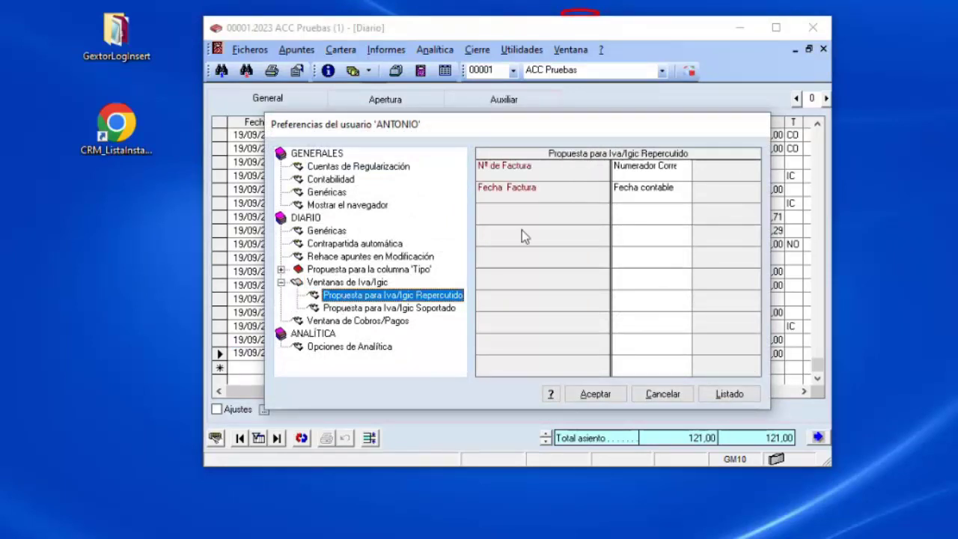
pyautogui.click(683, 169)
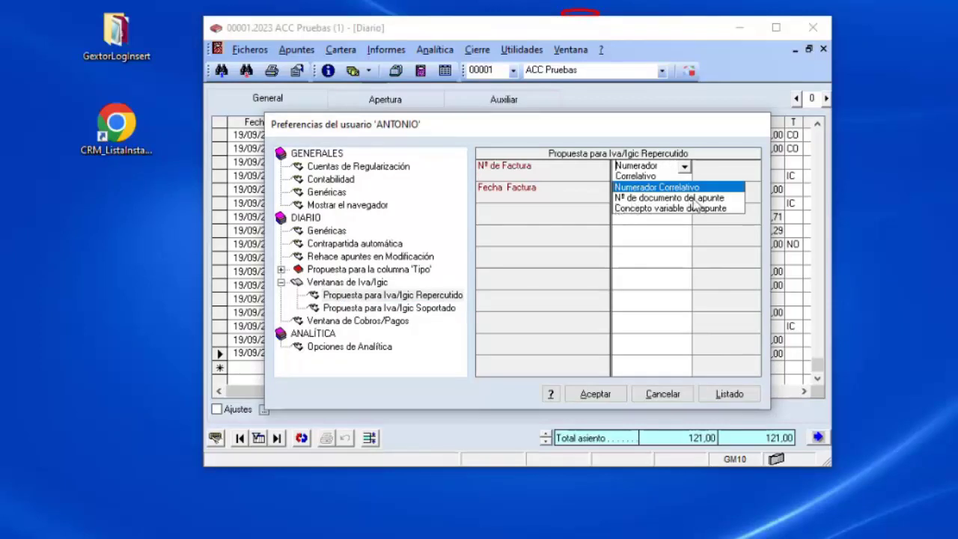
pyautogui.click(569, 224)
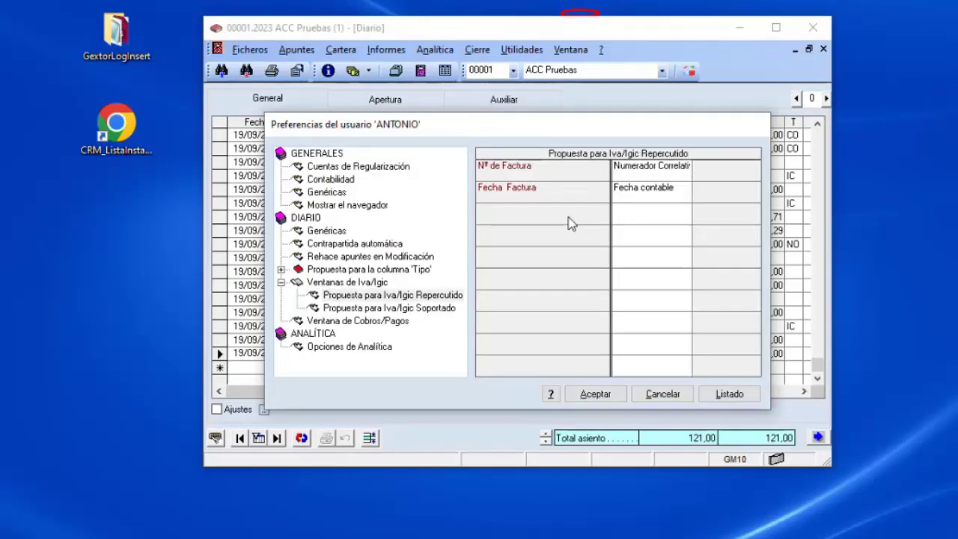
pyautogui.click(672, 397)
pyautogui.click(641, 290)
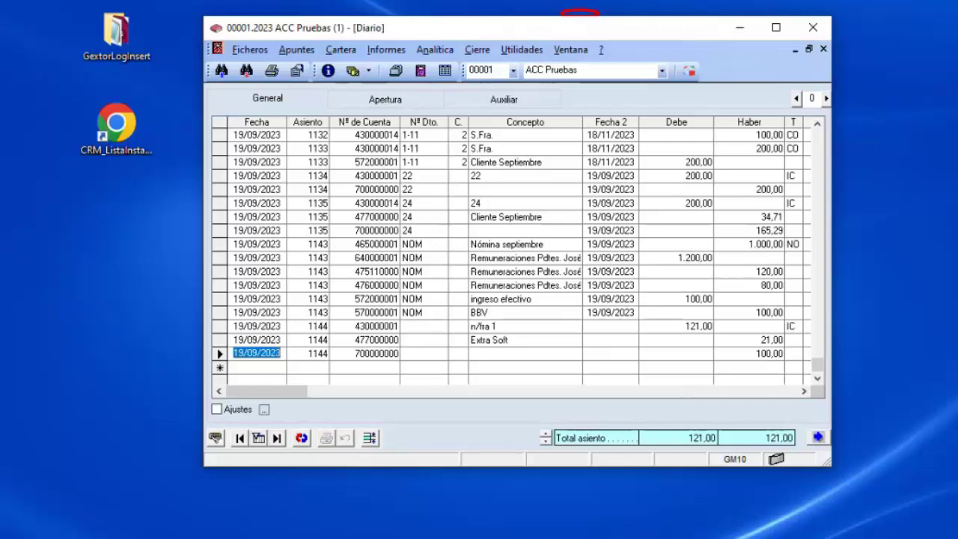
# Close and reopen the Diario to reload entry 1144 with a fresh row dated 19/09/2023.
pyautogui.click(817, 438)
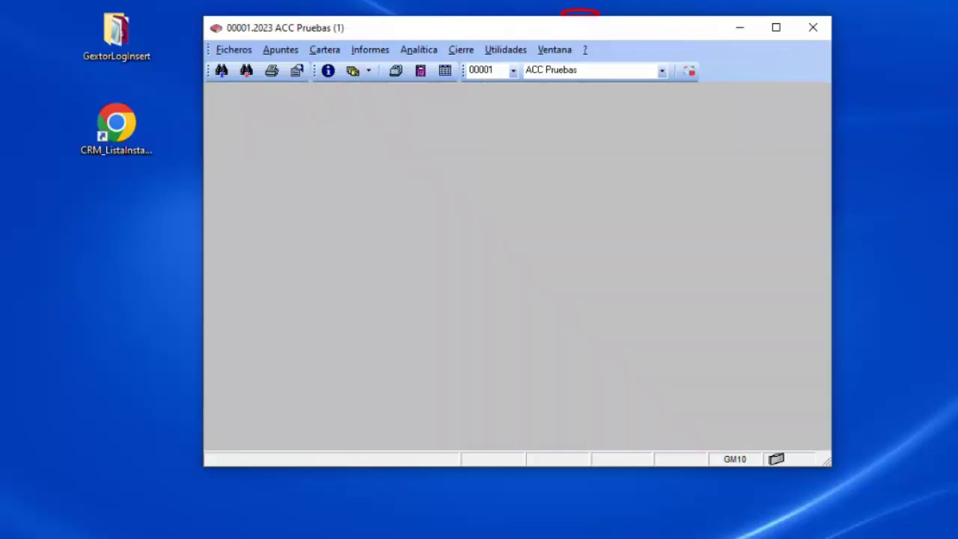
pyautogui.click(421, 70)
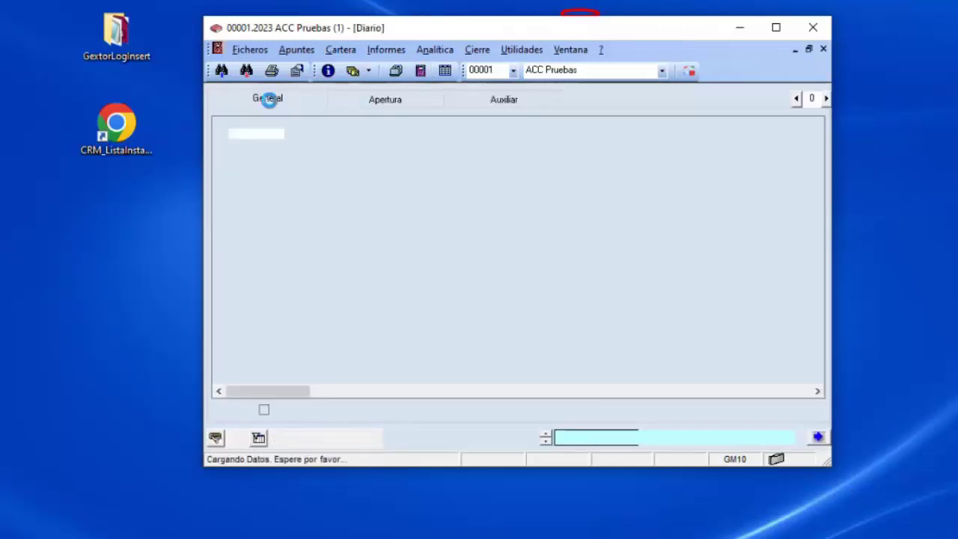
pyautogui.click(418, 261)
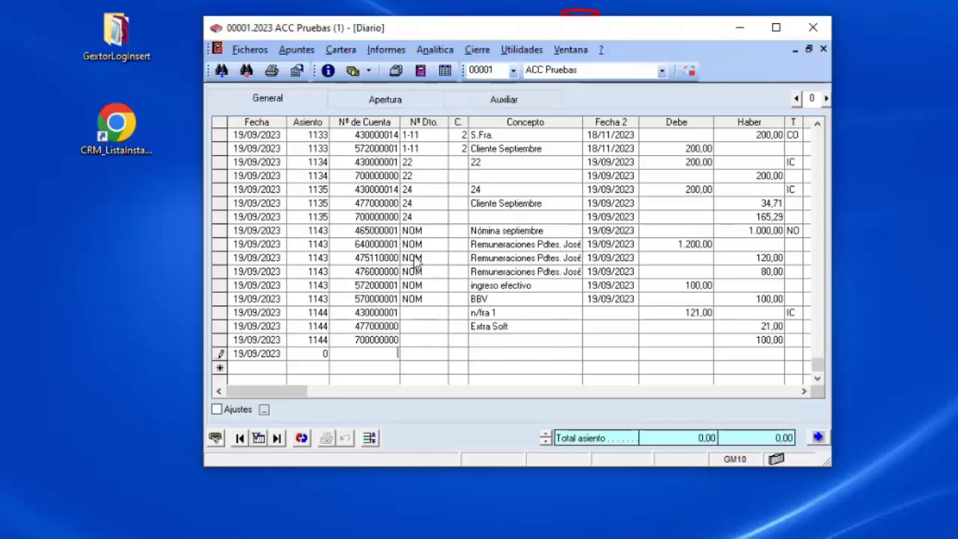
pyautogui.click(250, 51)
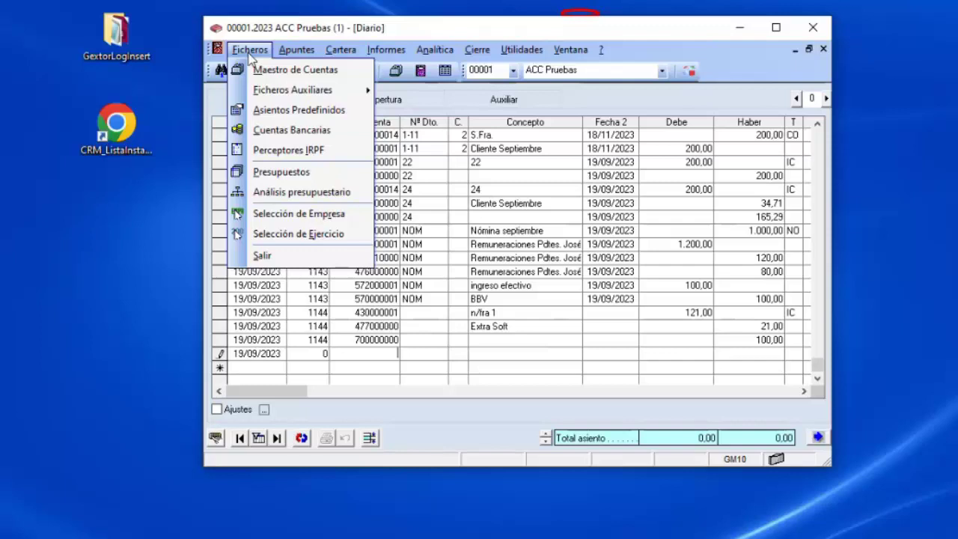
pyautogui.click(279, 150)
pyautogui.click(436, 116)
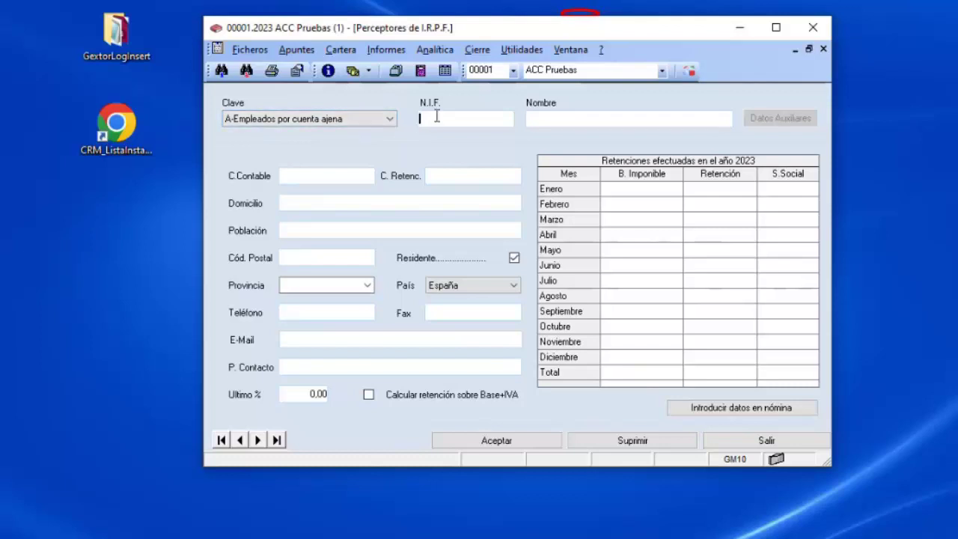
pyautogui.doubleClick(437, 117)
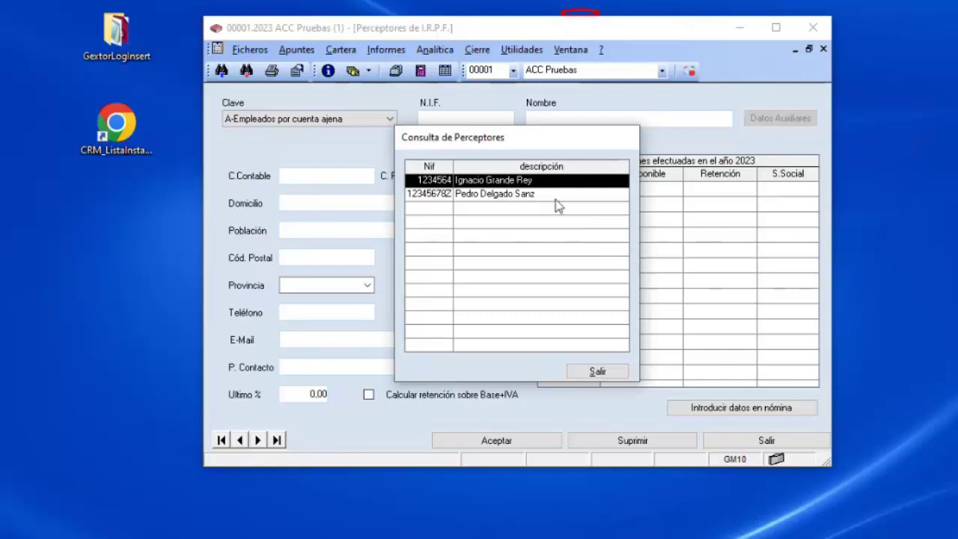
pyautogui.doubleClick(534, 196)
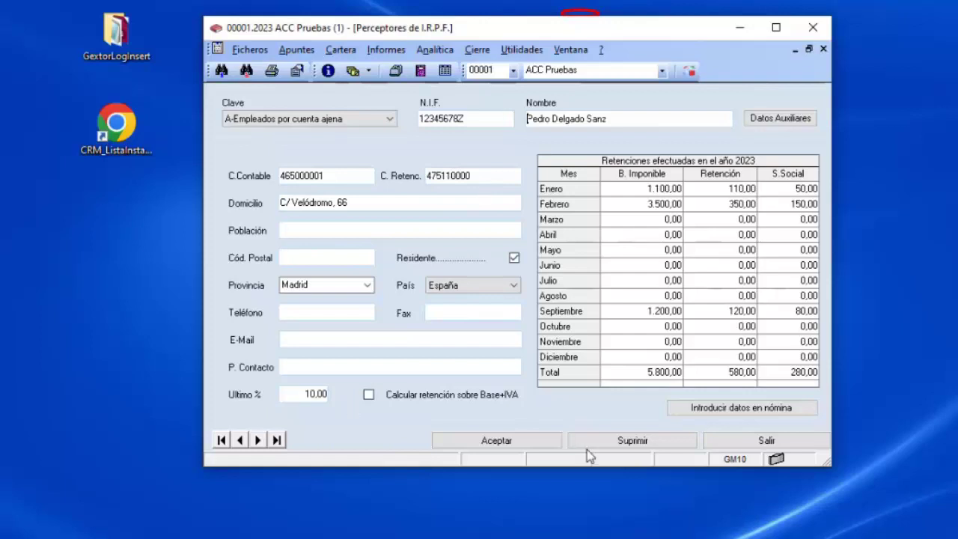
pyautogui.click(511, 440)
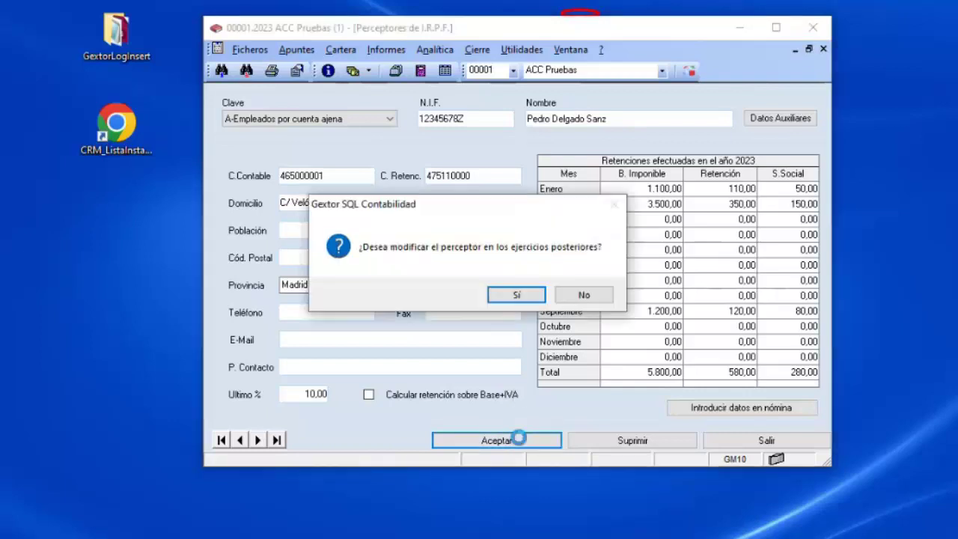
pyautogui.click(580, 295)
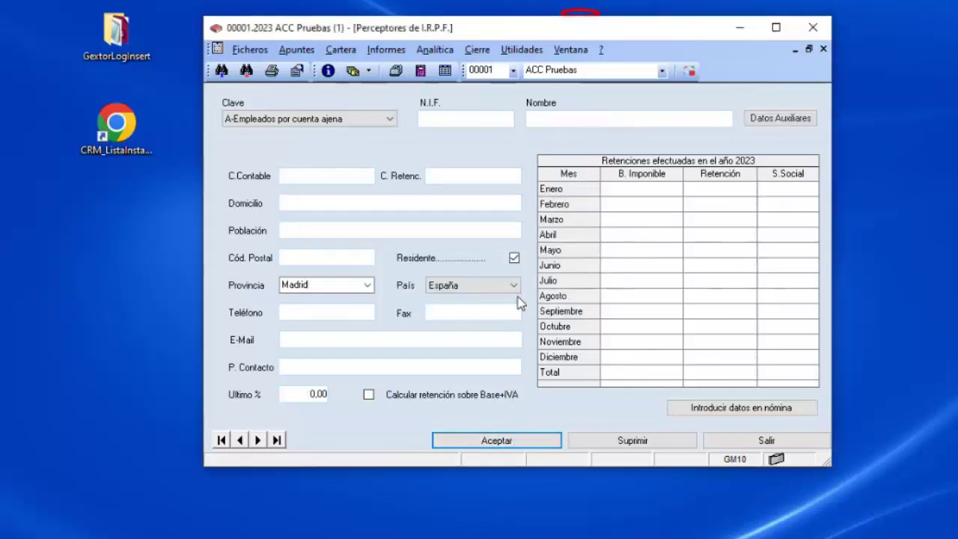
pyautogui.click(765, 442)
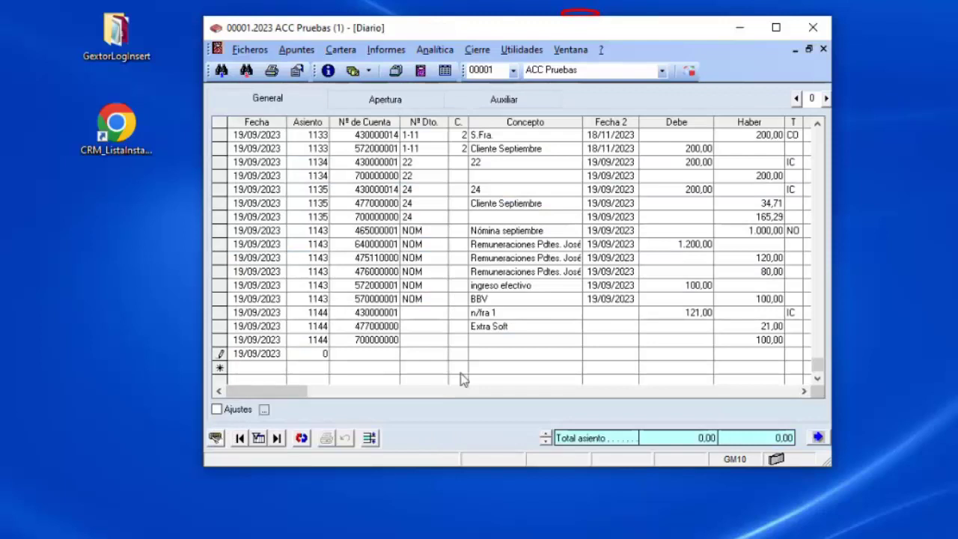
# Enter a 465000001 line 'nomina mes octubre' crediting 2.000,00 with type NO.
pyautogui.write('465.1')
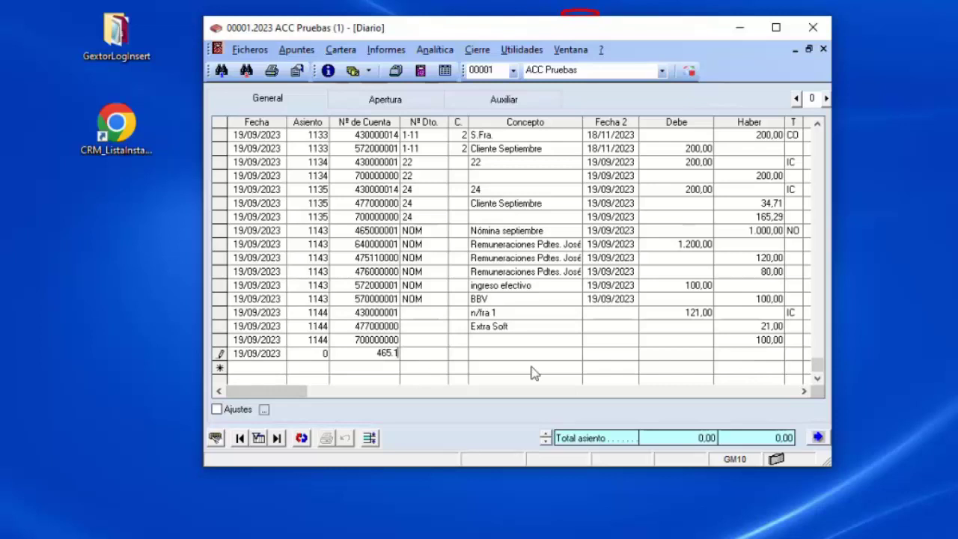
pyautogui.press('Return')
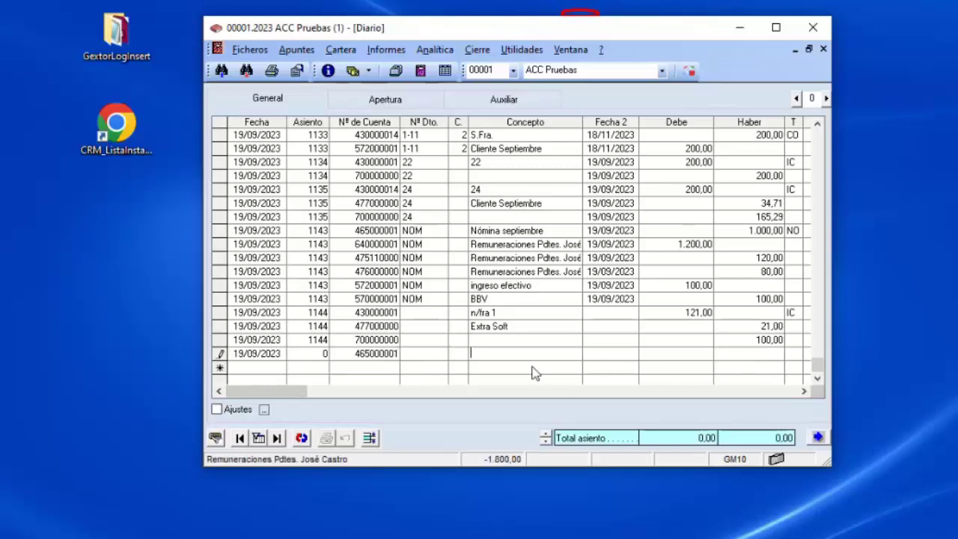
pyautogui.write('nomina mes octubre')
pyautogui.press('Return')
pyautogui.press('Return')
pyautogui.write('2000')
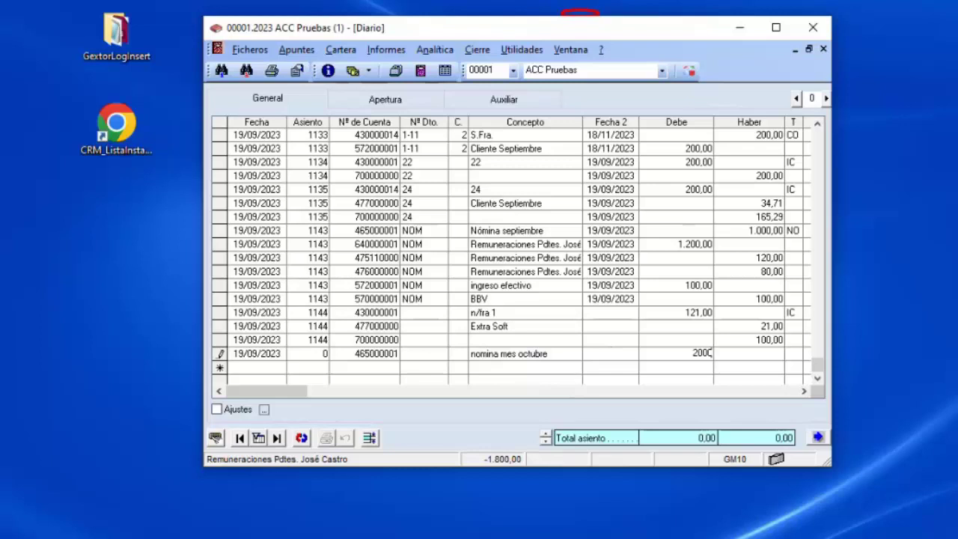
pyautogui.press('BackSpace')
pyautogui.press('BackSpace')
pyautogui.press('BackSpace')
pyautogui.press('BackSpace')
pyautogui.press('Left')
pyautogui.press('Return')
pyautogui.press('Return')
pyautogui.write('2000')
pyautogui.press('Return')
pyautogui.write('NO')
pyautogui.press('Return')
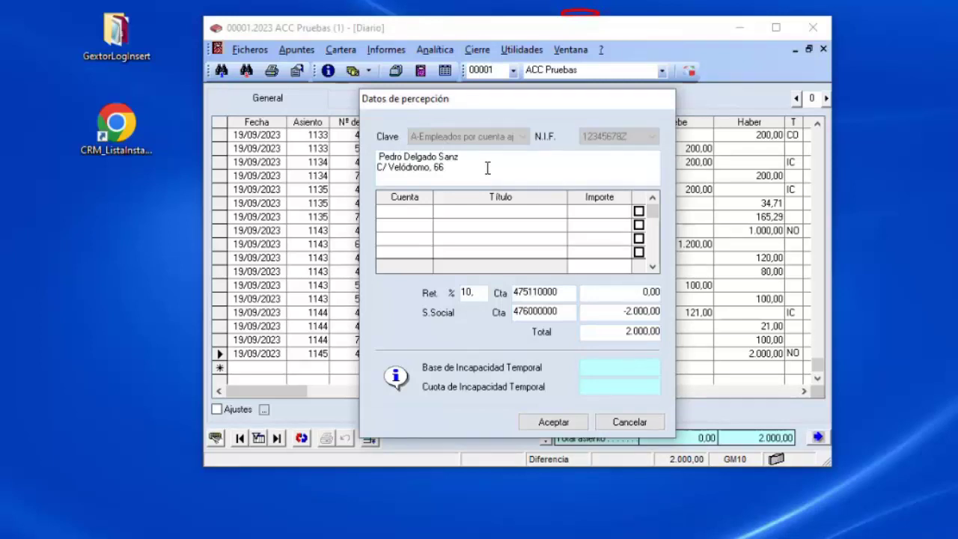
# Fill the withholding details with account 640000001, amount 2.500,00 and 10% retention, and accept.
pyautogui.click(417, 211)
pyautogui.write('640')
pyautogui.press('Return')
pyautogui.press('Down')
pyautogui.press('Down')
pyautogui.press('Down')
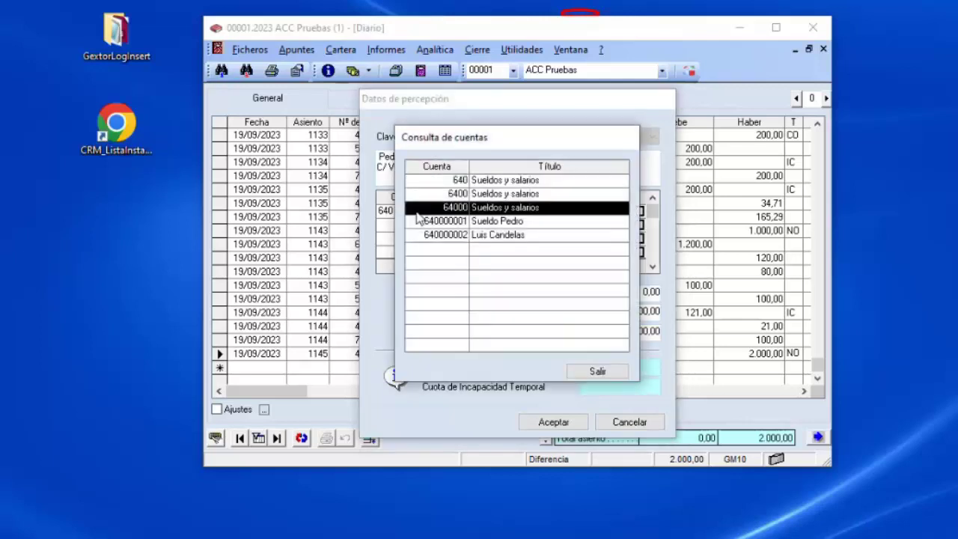
pyautogui.press('Return')
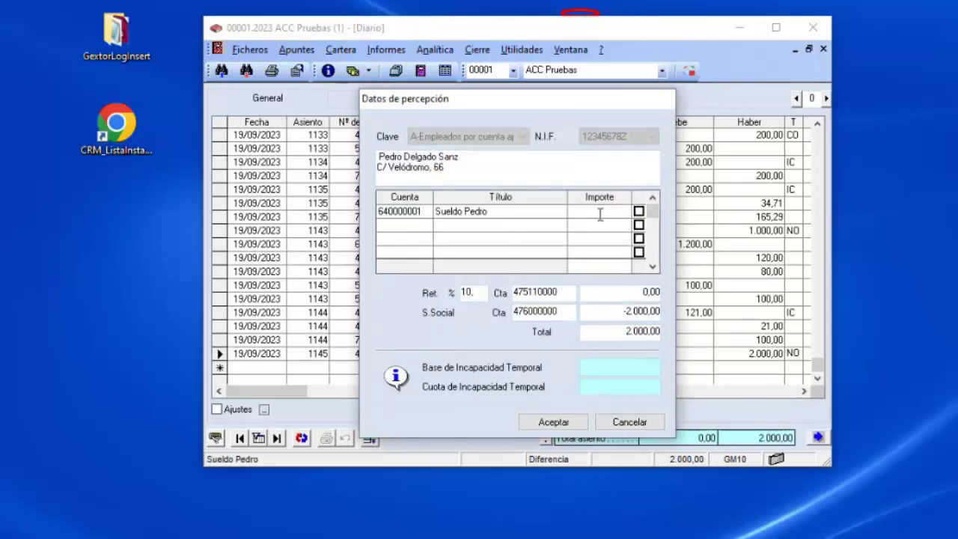
pyautogui.write('2500')
pyautogui.press('Return')
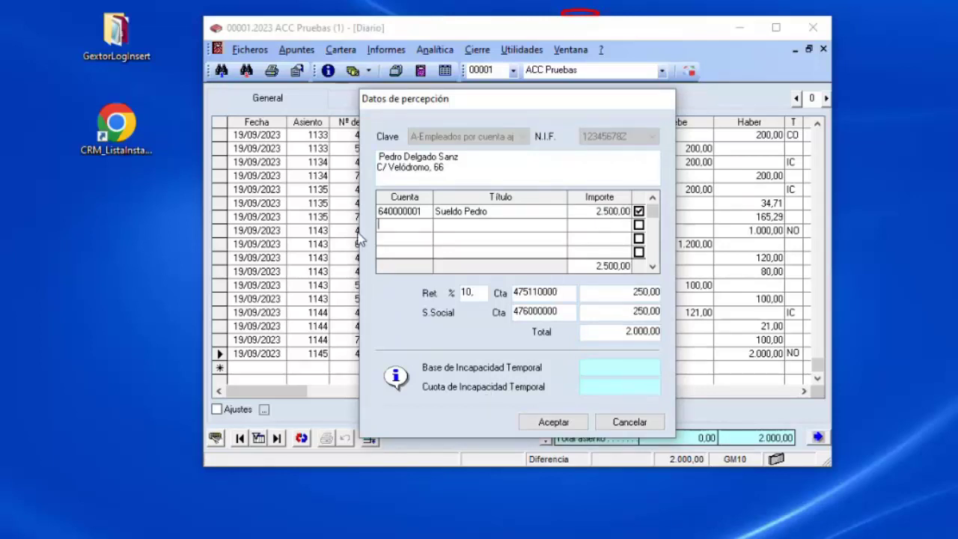
pyautogui.click(478, 291)
pyautogui.write(',')
pyautogui.press('BackSpace')
pyautogui.click(555, 422)
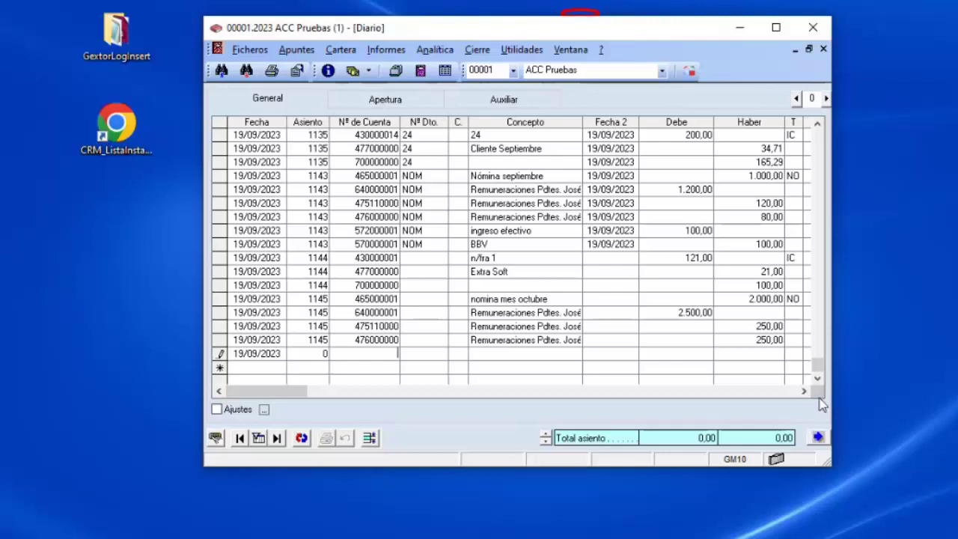
# Close the Diario journal window and bring ACC Pruebas to the front.
pyautogui.click(819, 438)
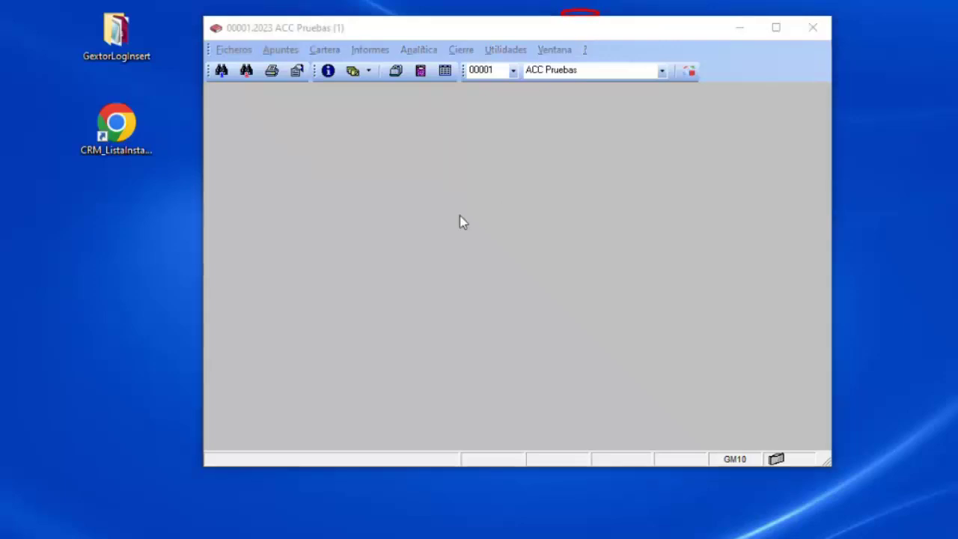
pyautogui.click(384, 32)
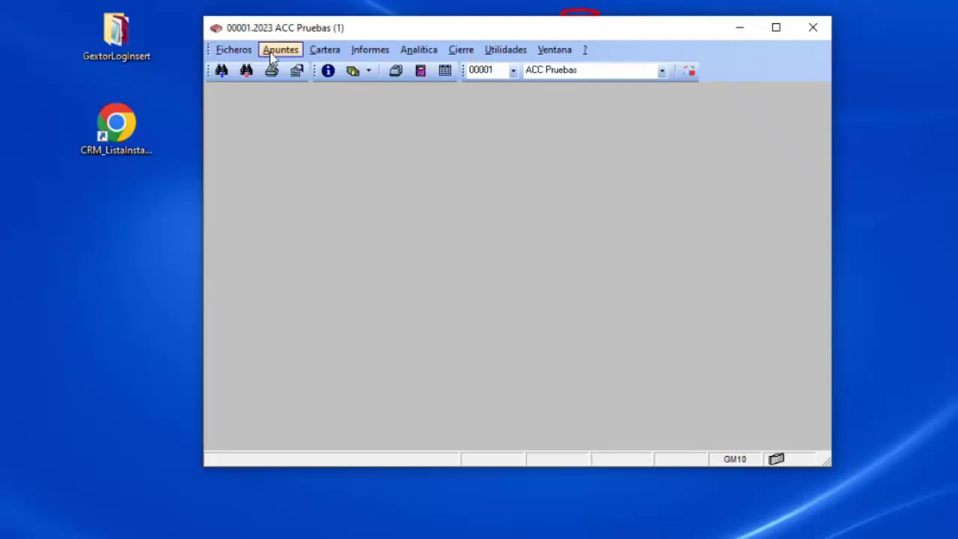
# Look through the Informes and Ficheros menus, then open the Asientos Predefinidos form.
pyautogui.click(371, 52)
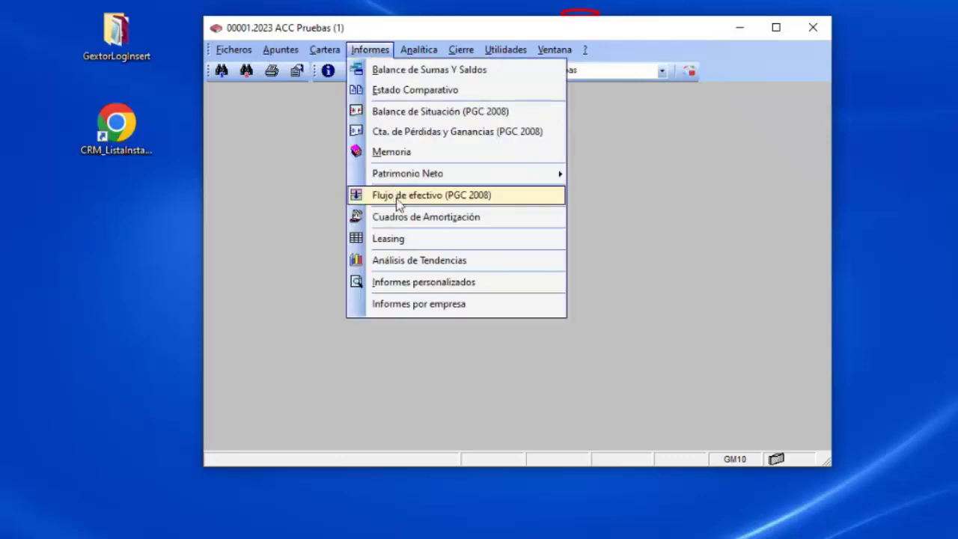
pyautogui.click(398, 32)
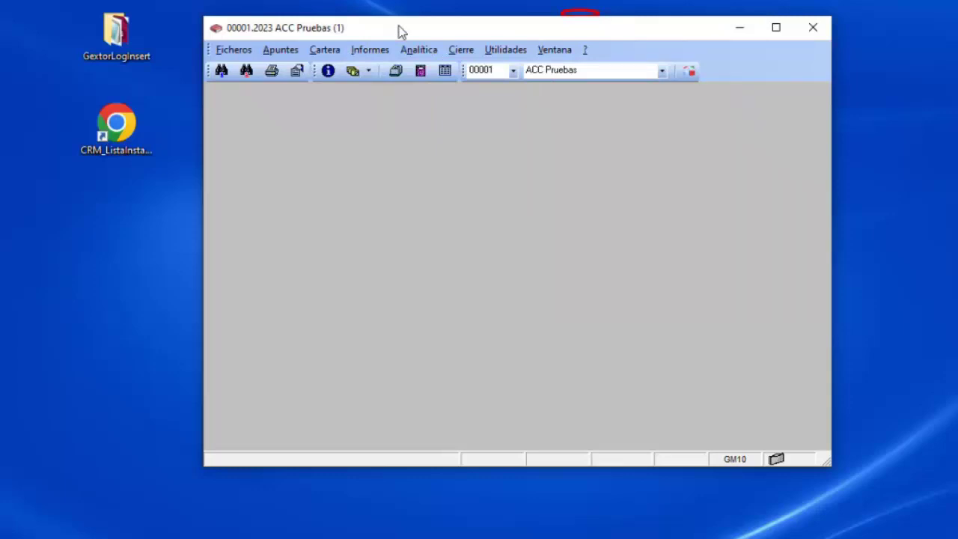
pyautogui.click(244, 52)
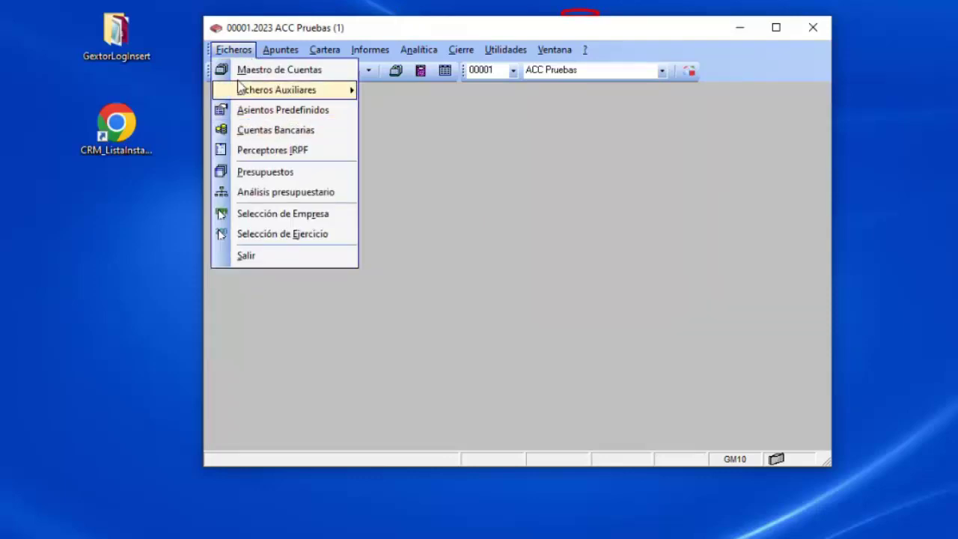
pyautogui.moveTo(284, 48)
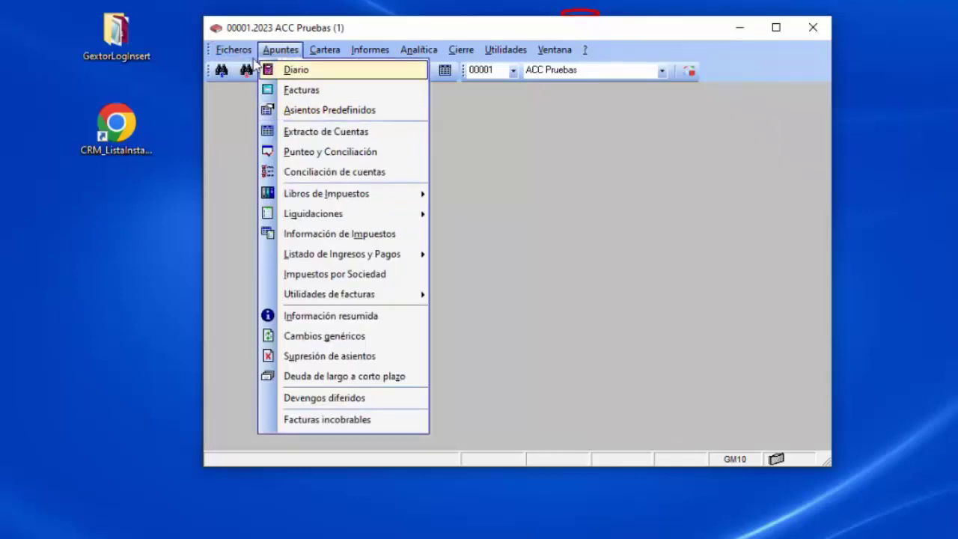
pyautogui.click(269, 107)
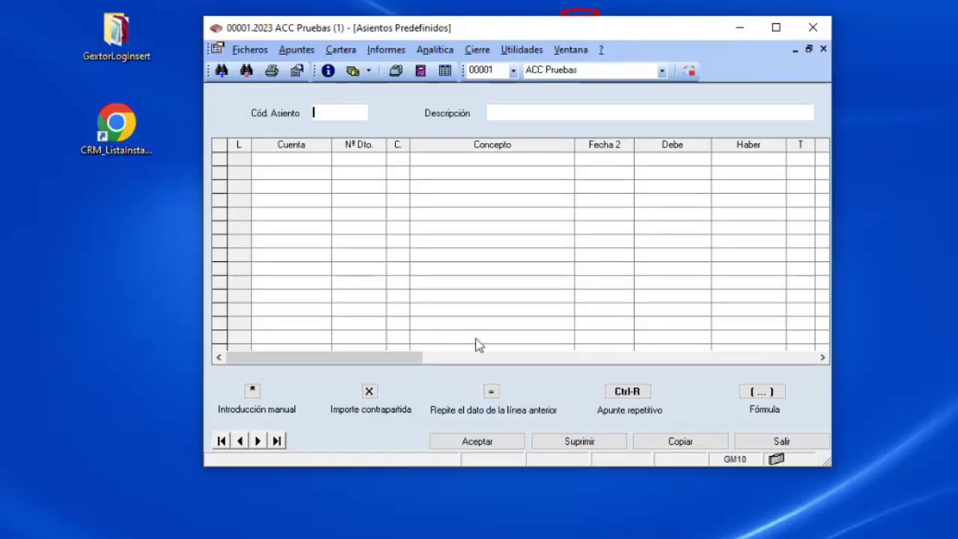
# Enter 641 as the Cód. Asiento to call up the payroll template.
pyautogui.write('641')
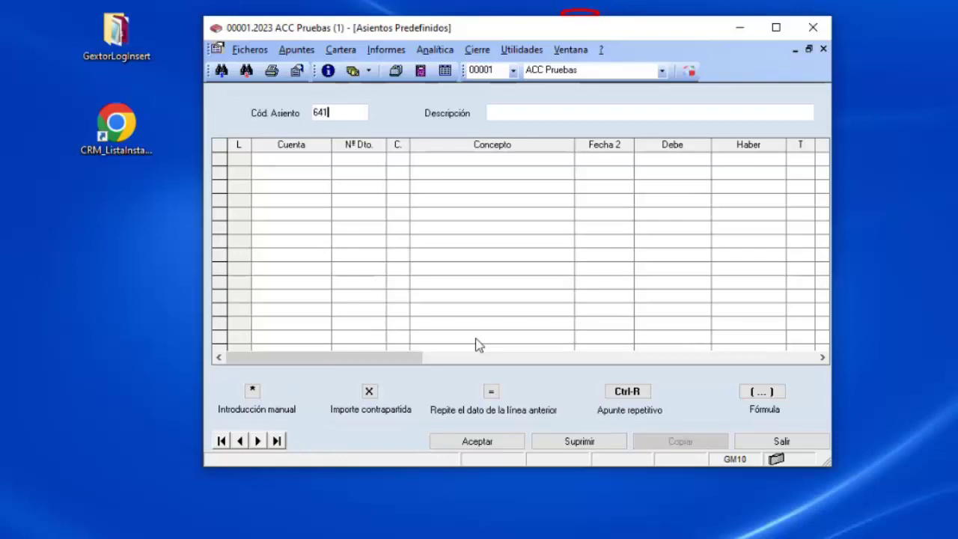
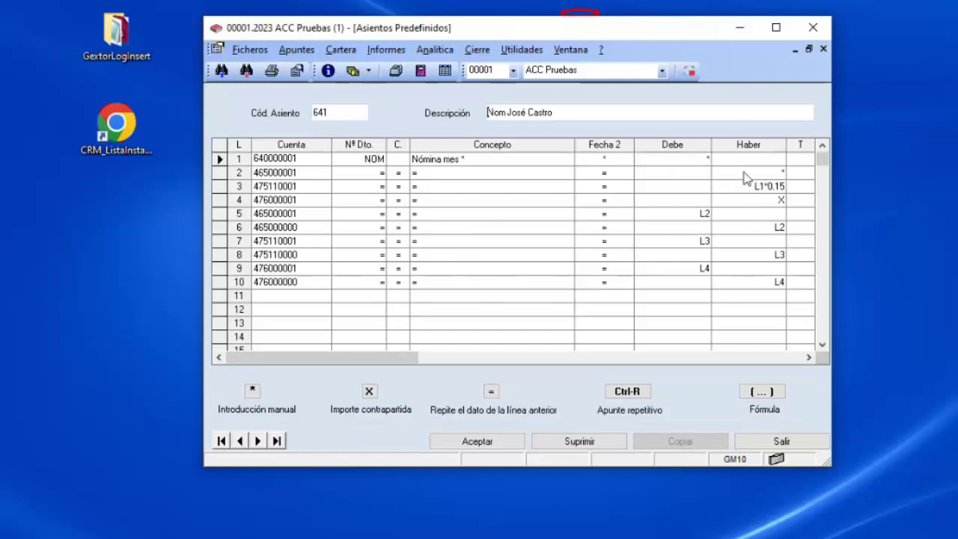
# Review the 475110001 and 476000001 lines of predefined entry template 641.
pyautogui.click(780, 187)
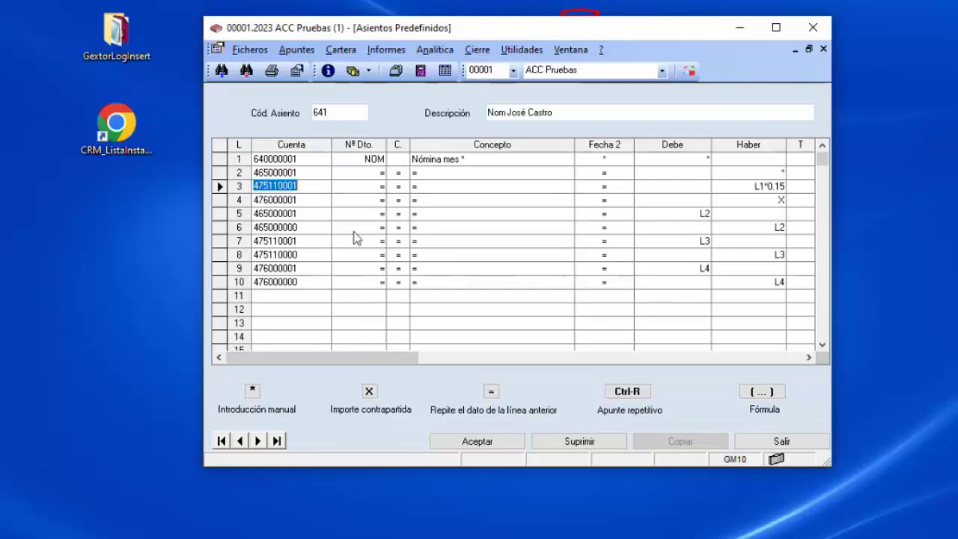
pyautogui.click(312, 200)
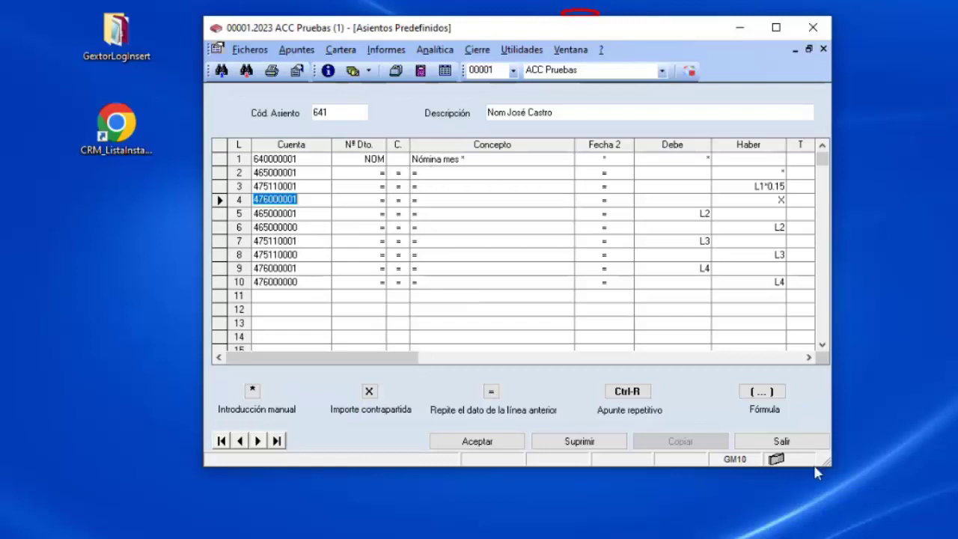
# Close the template window and load predefined entry 641 from Apuntes > Asientos Predefinidos.
pyautogui.click(786, 442)
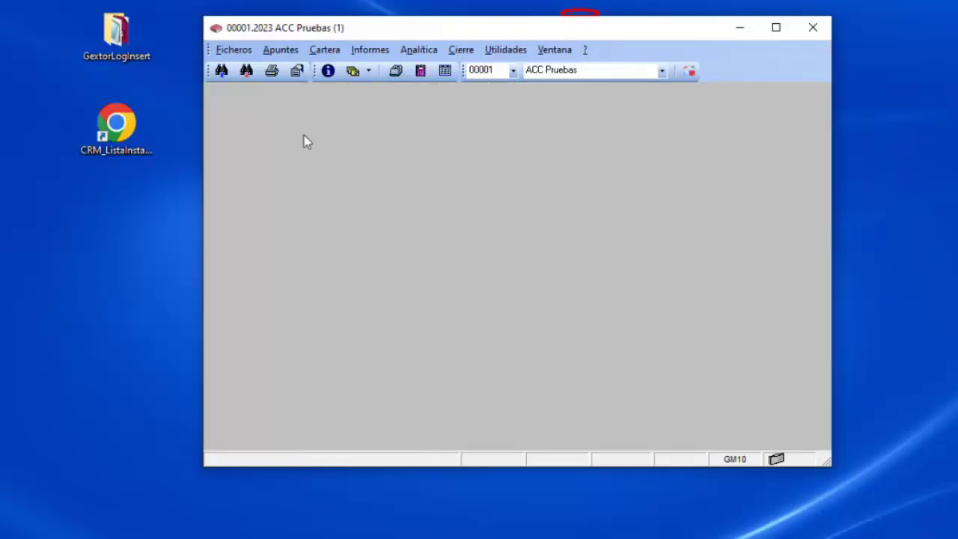
pyautogui.click(282, 50)
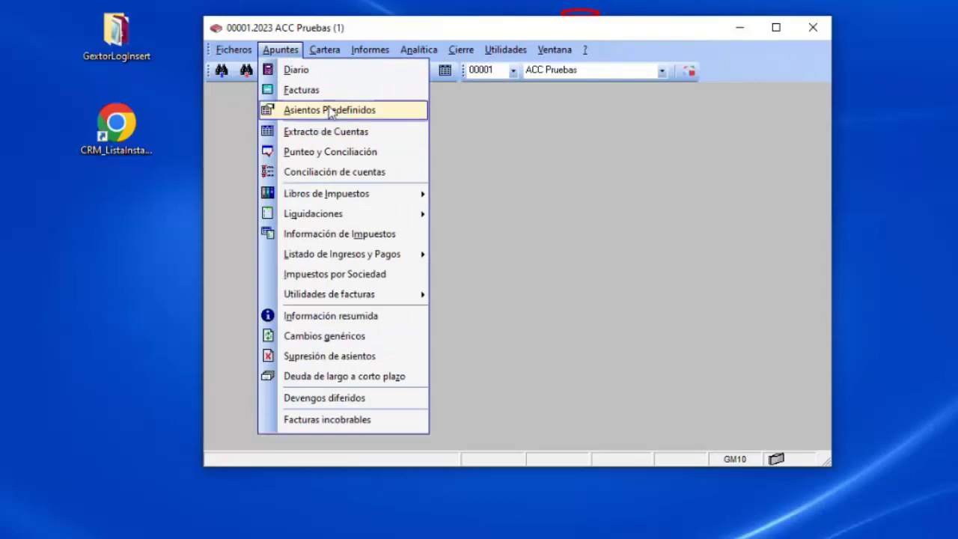
pyautogui.click(324, 110)
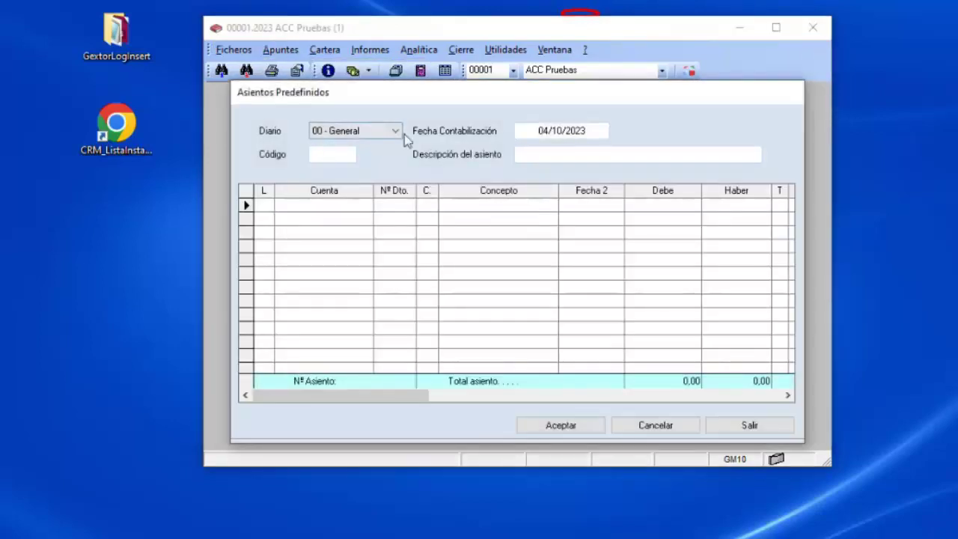
pyautogui.click(336, 156)
pyautogui.write('641')
pyautogui.press('Return')
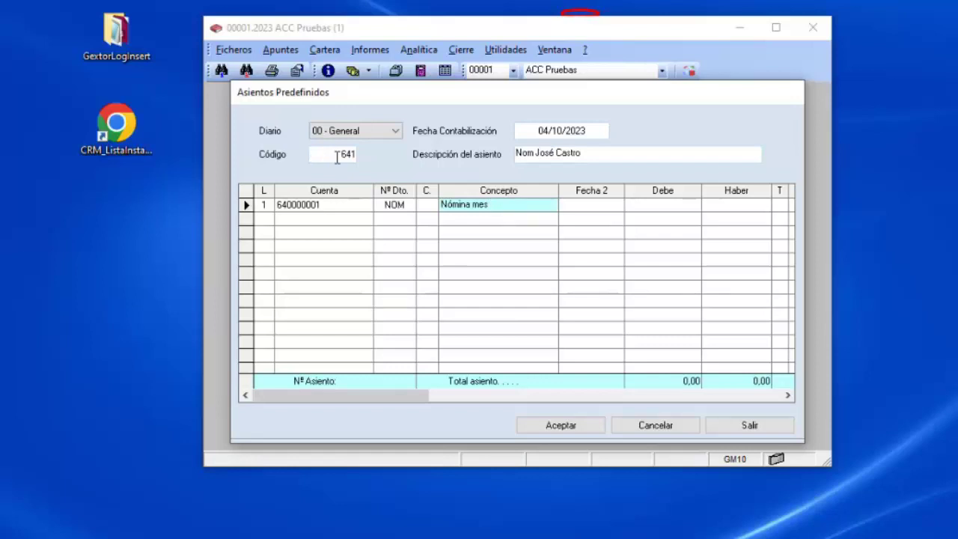
# Post entry 641 as Nómina mes octubre dated 31/10/23, with debit 2500 and credit 2.000.
pyautogui.write('octubre')
pyautogui.press('Return')
pyautogui.write('31/10/23')
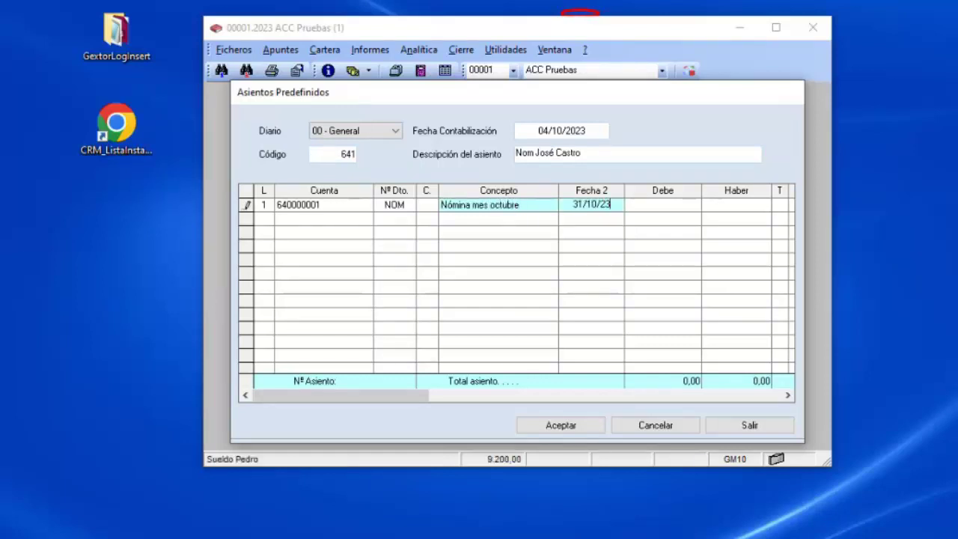
pyautogui.press('Return')
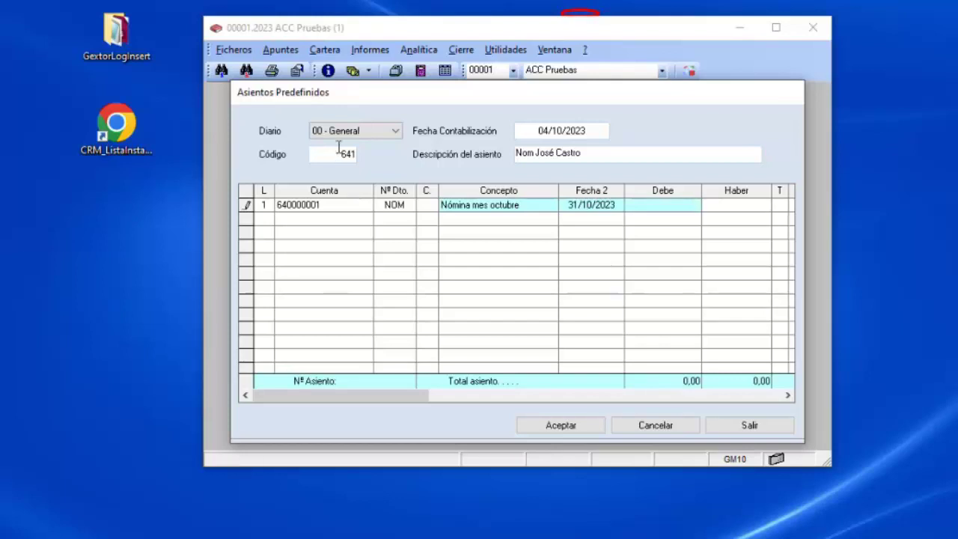
pyautogui.write('2500')
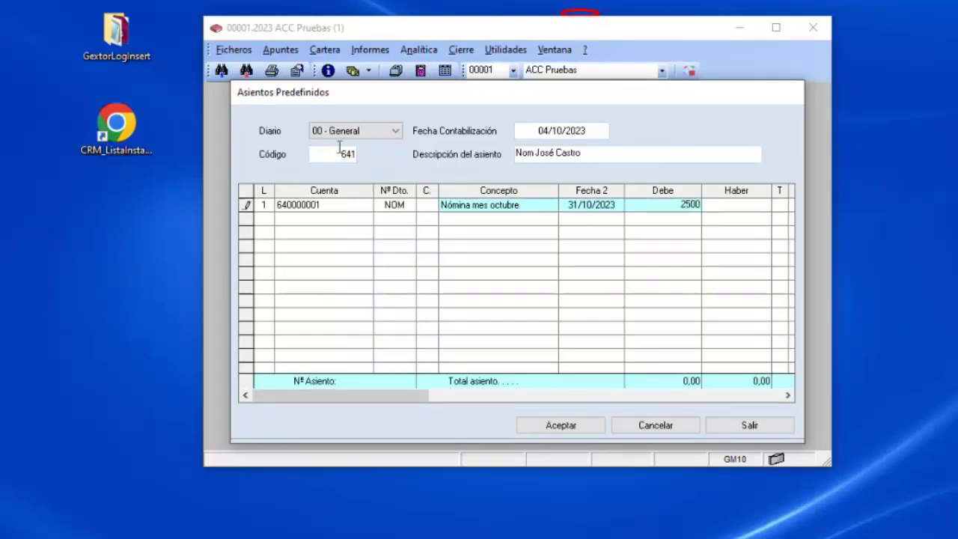
pyautogui.press('Return')
pyautogui.write('2.000')
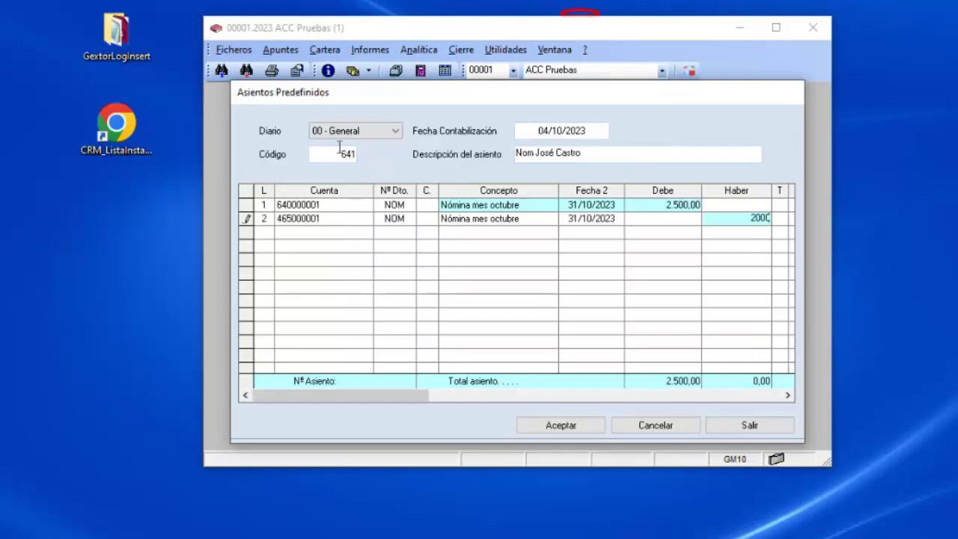
pyautogui.press('Return')
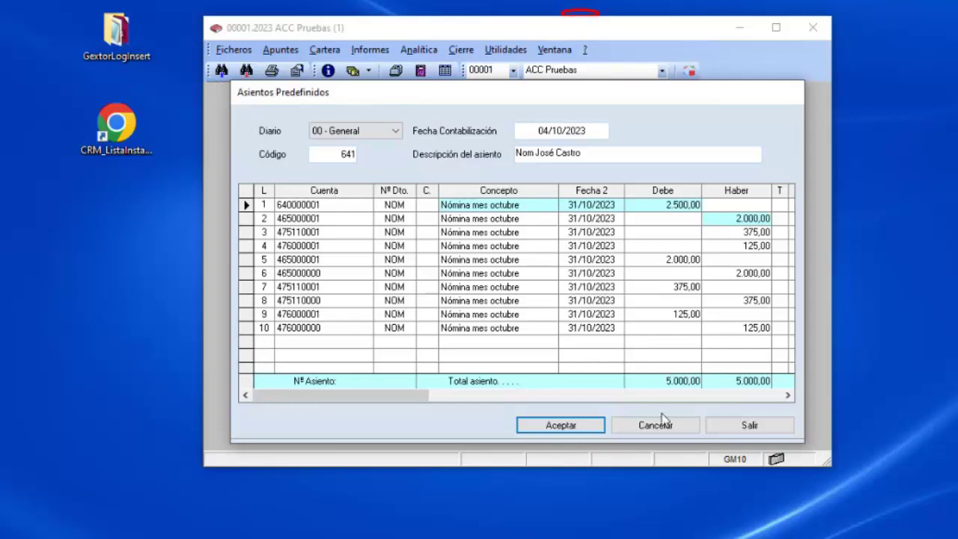
pyautogui.click(749, 425)
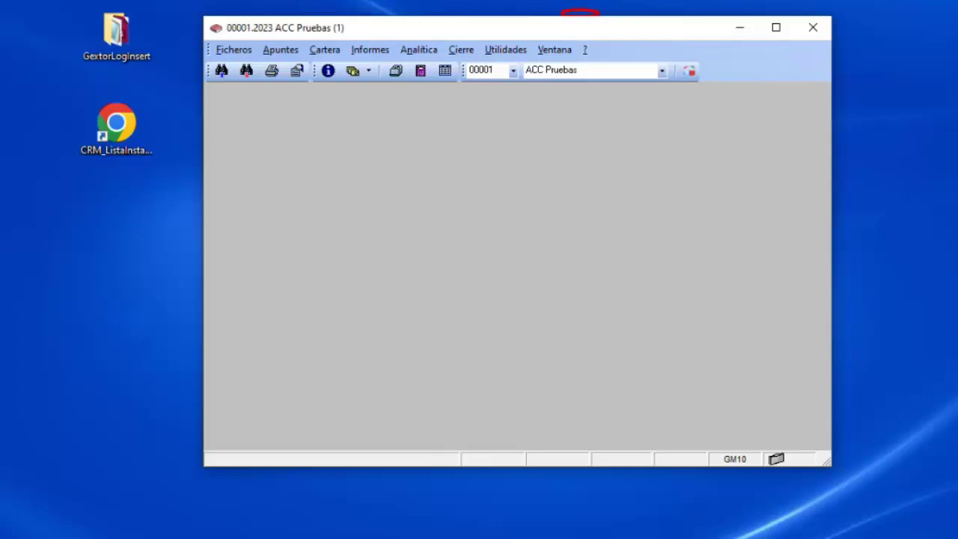
# Open the Diario and twice start then cancel editing entry 1144's 700000000 debit cell.
pyautogui.click(422, 73)
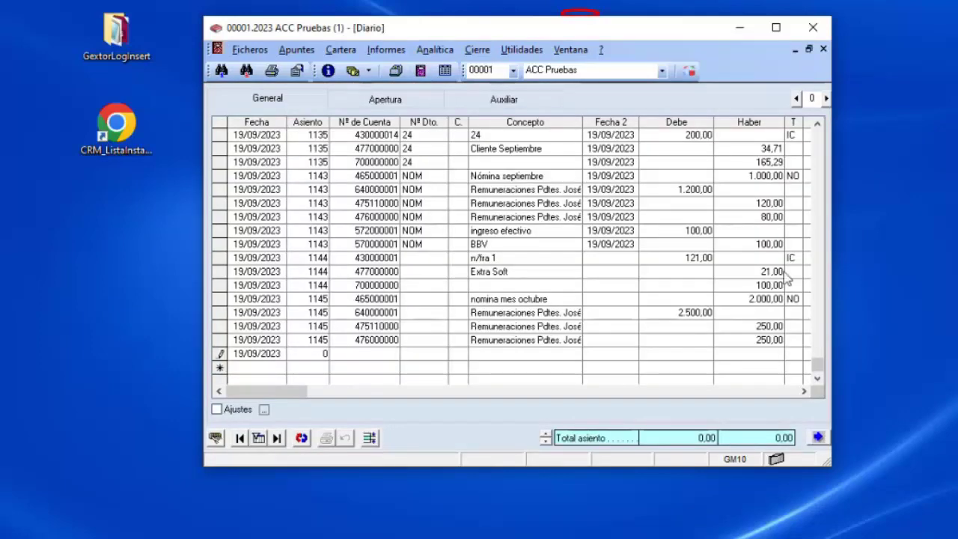
pyautogui.click(671, 285)
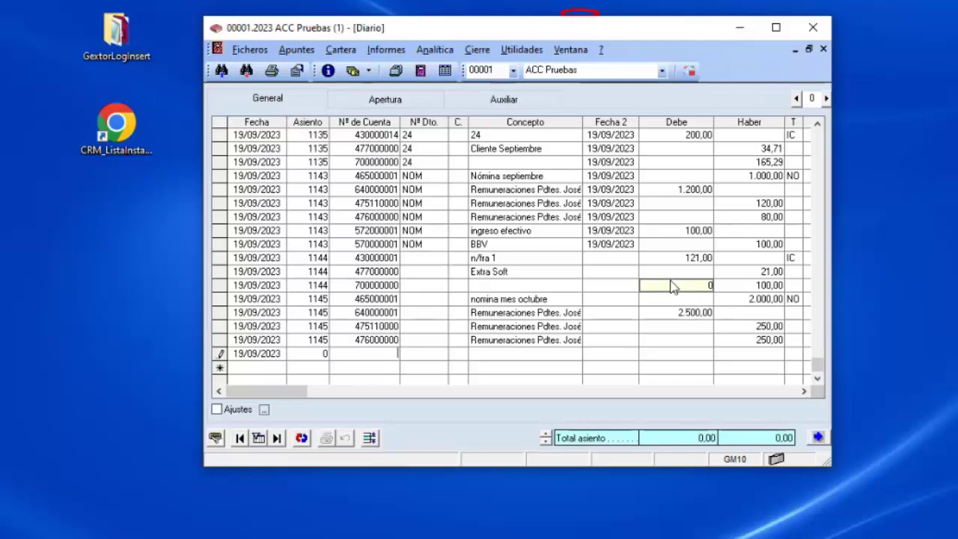
pyautogui.press('Escape')
pyautogui.click(644, 288)
pyautogui.press('Escape')
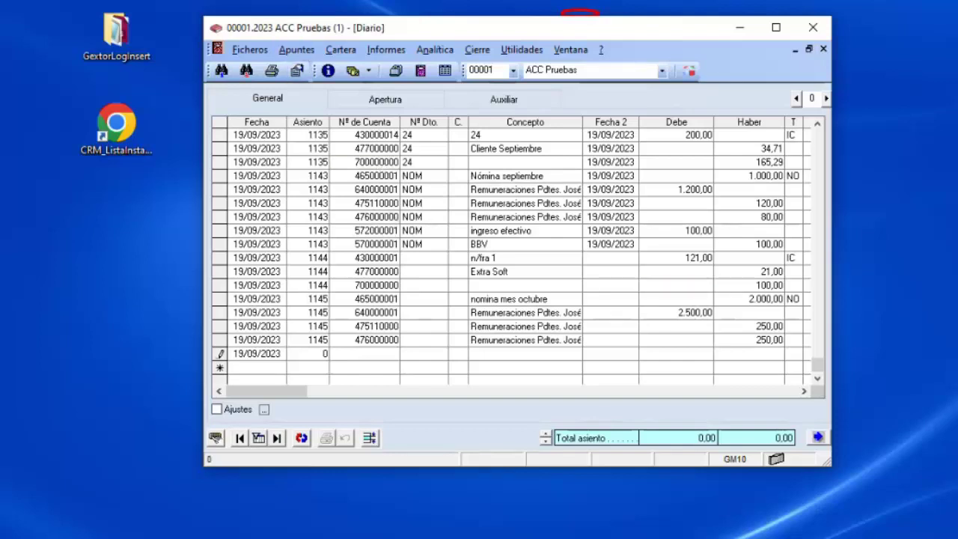
pyautogui.click(298, 52)
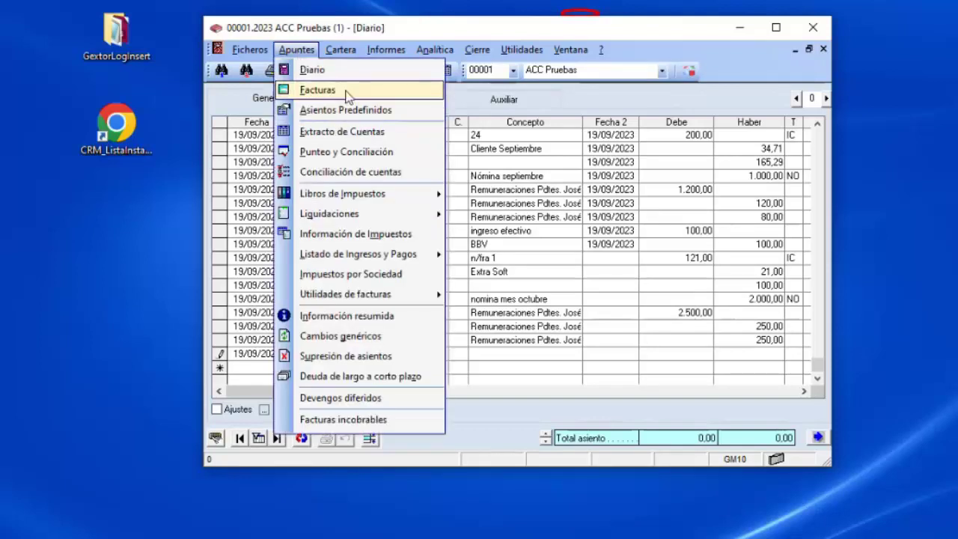
pyautogui.click(347, 92)
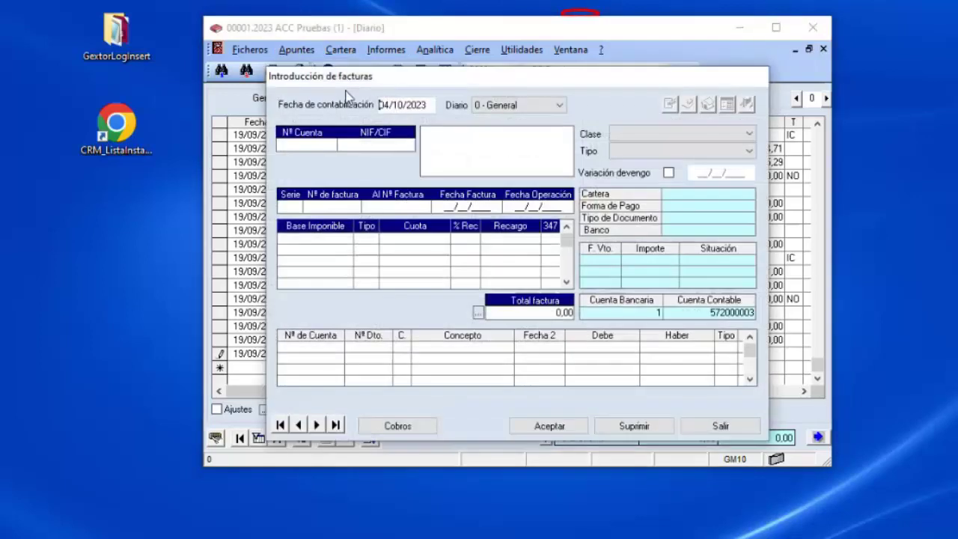
pyautogui.click(725, 428)
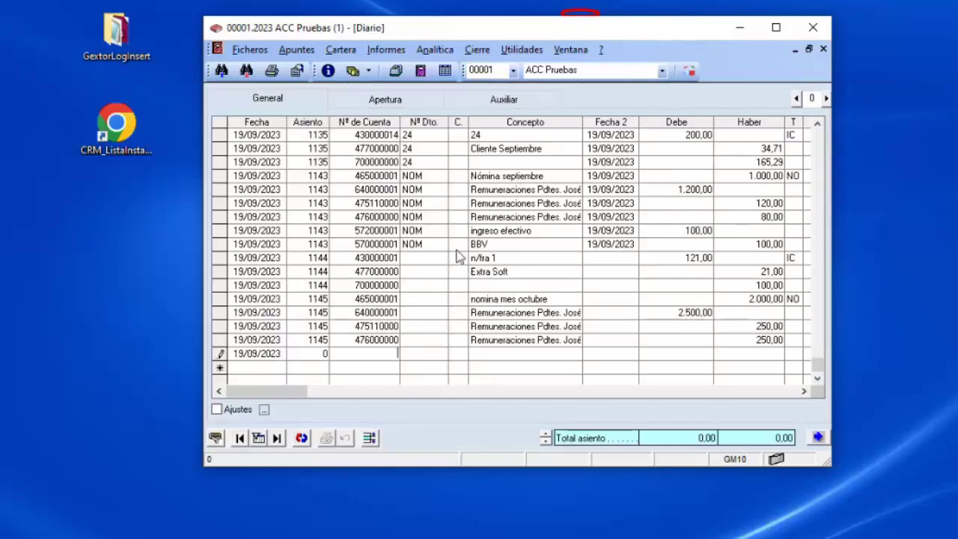
# Start a journal line debiting 121,00 to cliente 20's account 430000020 with concept n/fra.
pyautogui.click(253, 50)
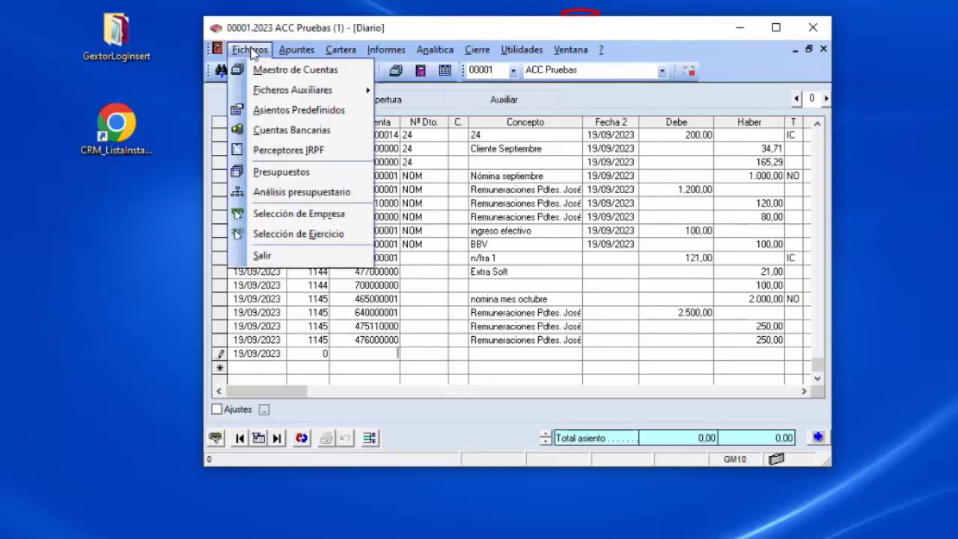
pyautogui.click(296, 69)
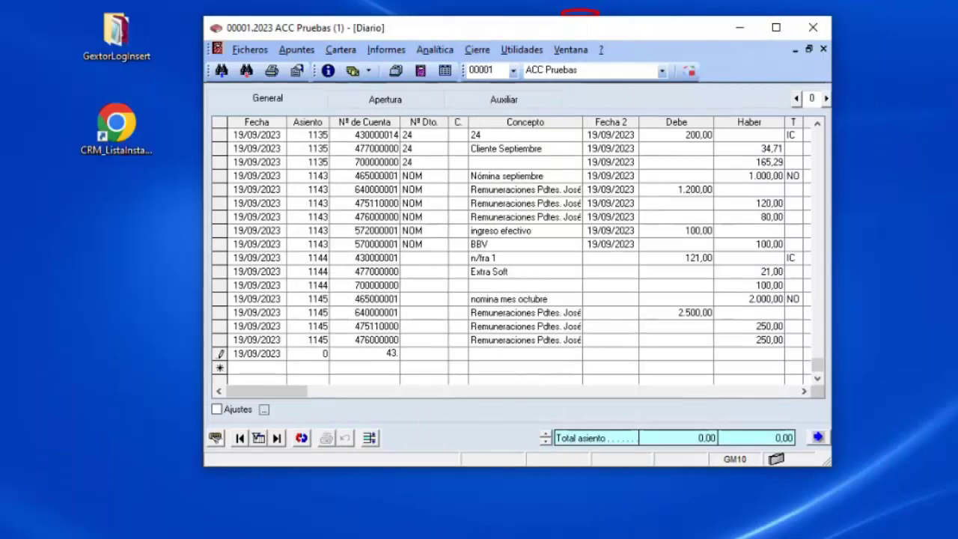
pyautogui.write('.20')
pyautogui.press('Return')
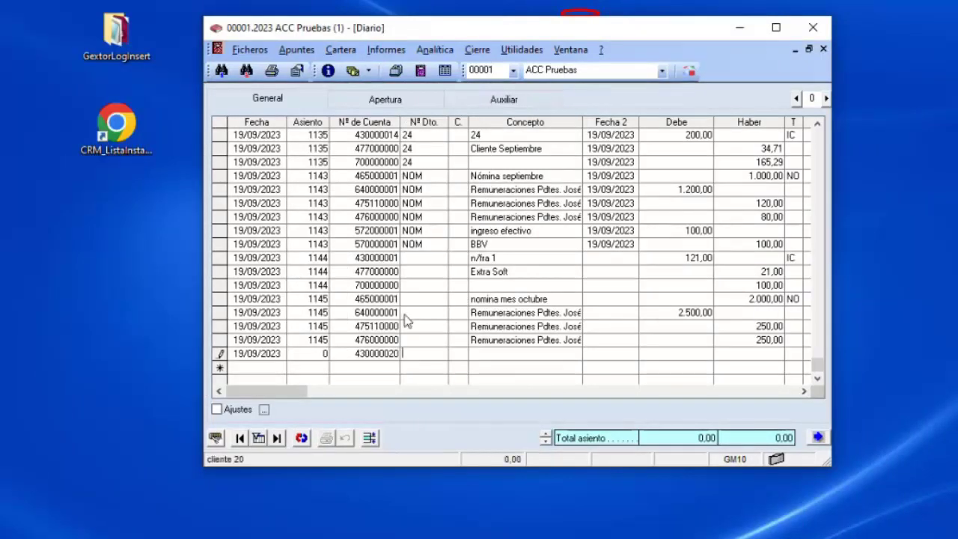
pyautogui.press('Return')
pyautogui.press('Return')
pyautogui.write('n/fra')
pyautogui.press('Return')
pyautogui.press('Return')
pyautogui.write('121')
pyautogui.press('Return')
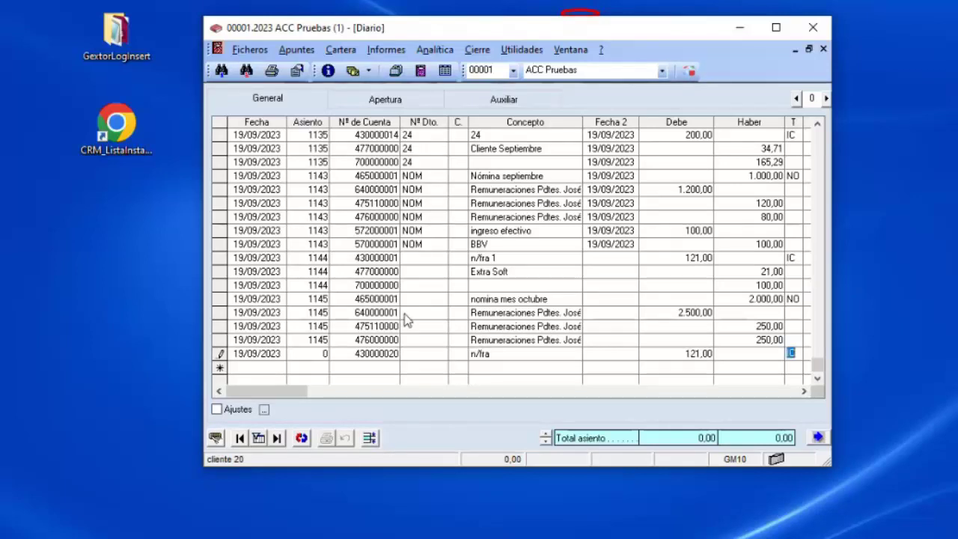
# Fill in the invoice details: invoice number 20 and concept 20 on the 700000000 line.
pyautogui.press('Return')
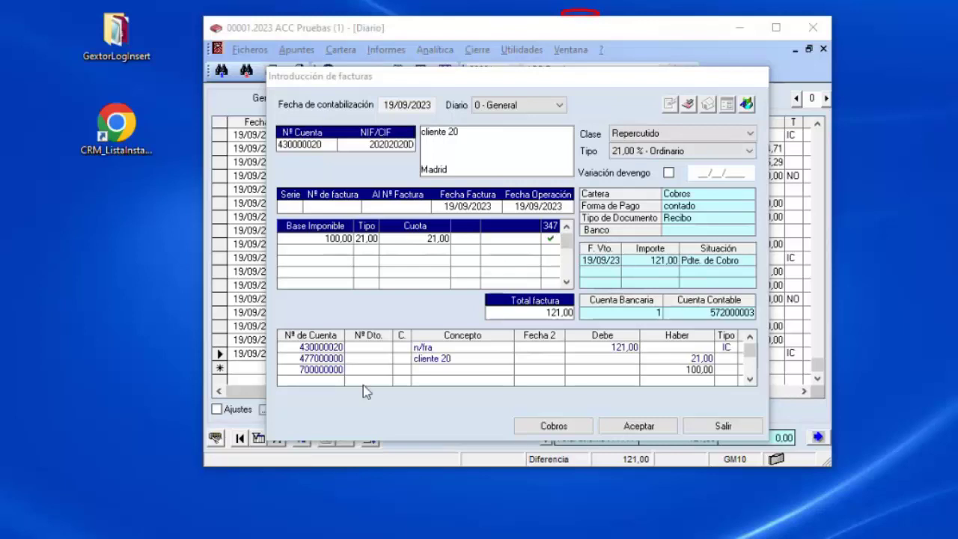
pyautogui.click(421, 369)
pyautogui.click(365, 208)
pyautogui.write('20')
pyautogui.press('Tab')
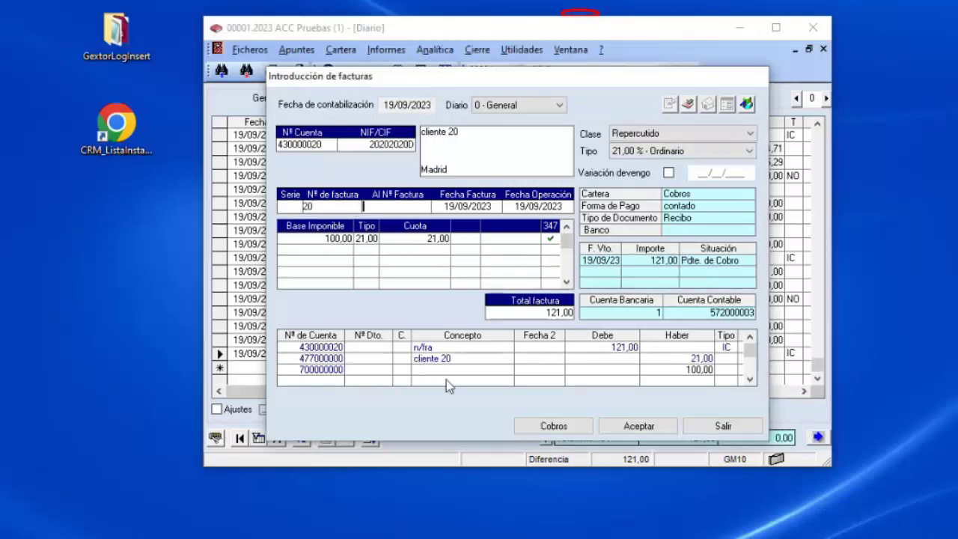
pyautogui.click(451, 370)
pyautogui.write('20')
pyautogui.press('Tab')
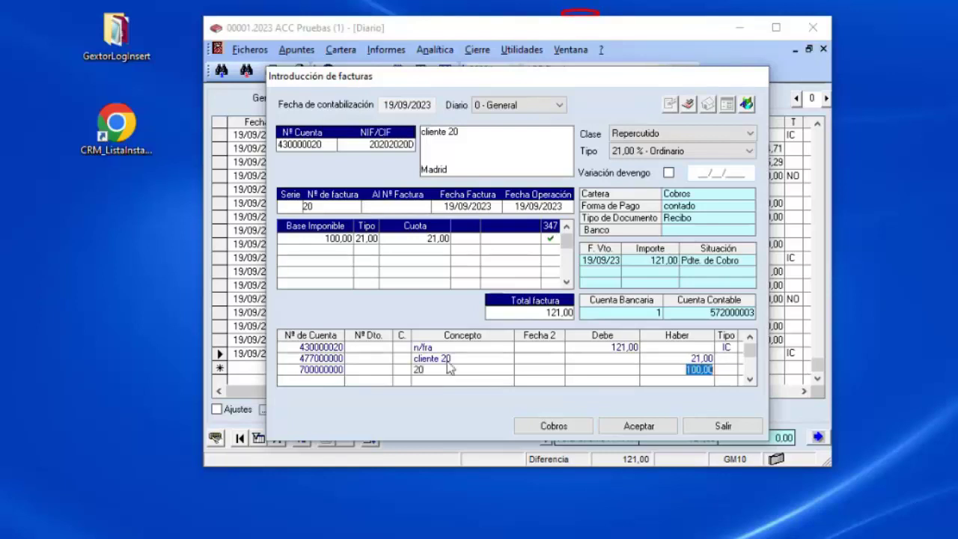
# Save the invoice, accept the mandate and payment-terms warnings, and acknowledge entry 1146.
pyautogui.click(645, 426)
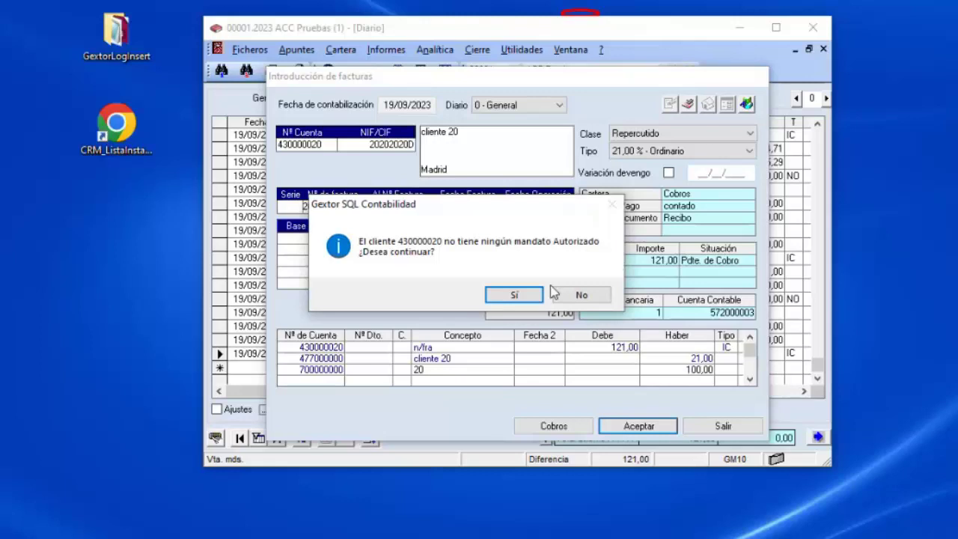
pyautogui.click(524, 296)
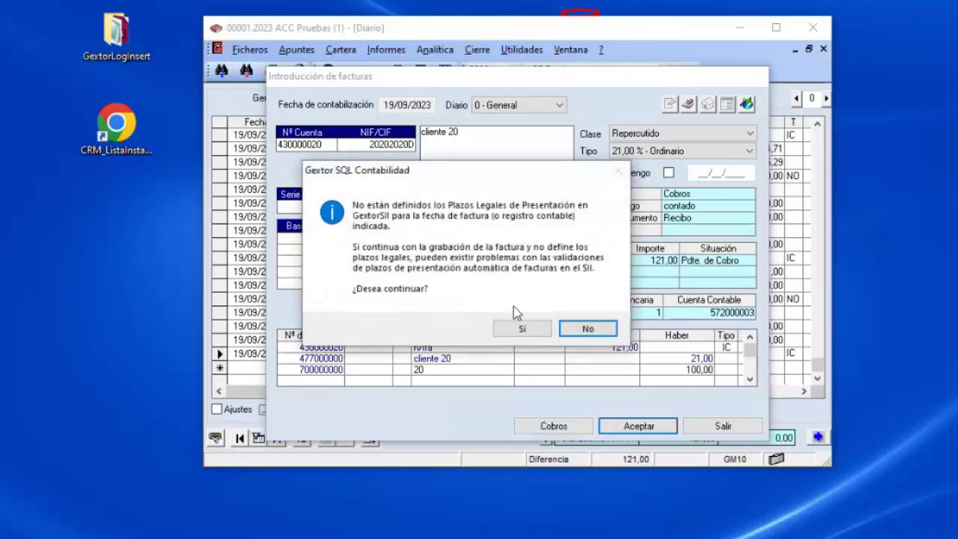
pyautogui.click(523, 330)
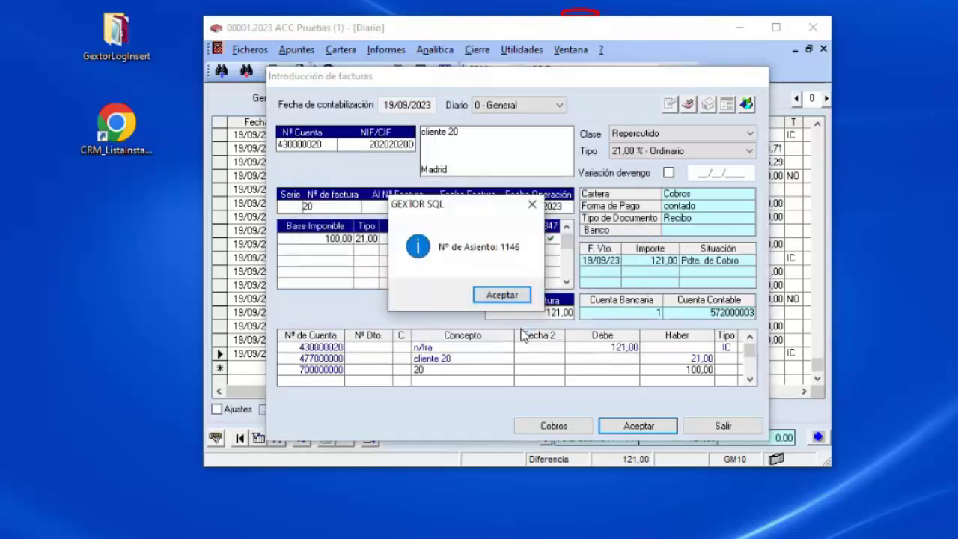
pyautogui.click(503, 296)
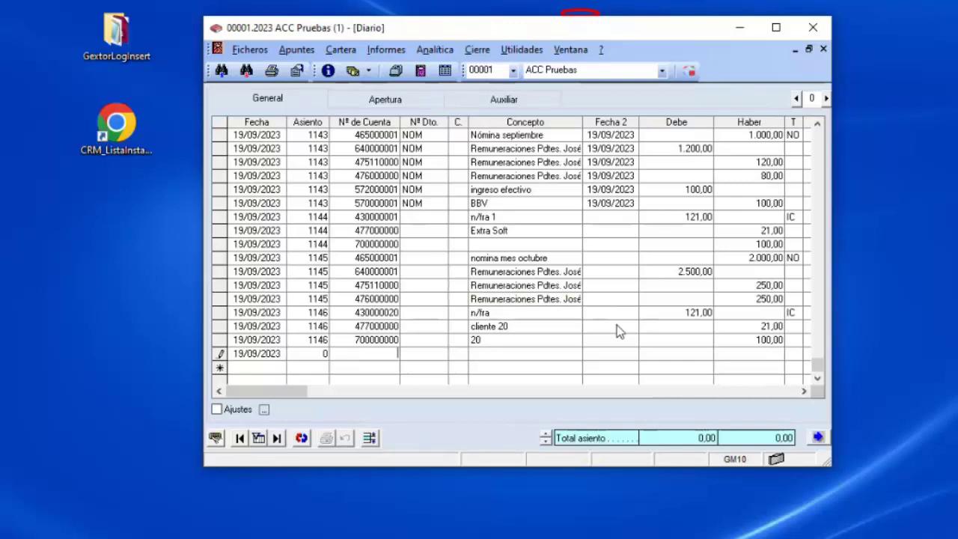
pyautogui.write('43.1')
pyautogui.press('BackSpace')
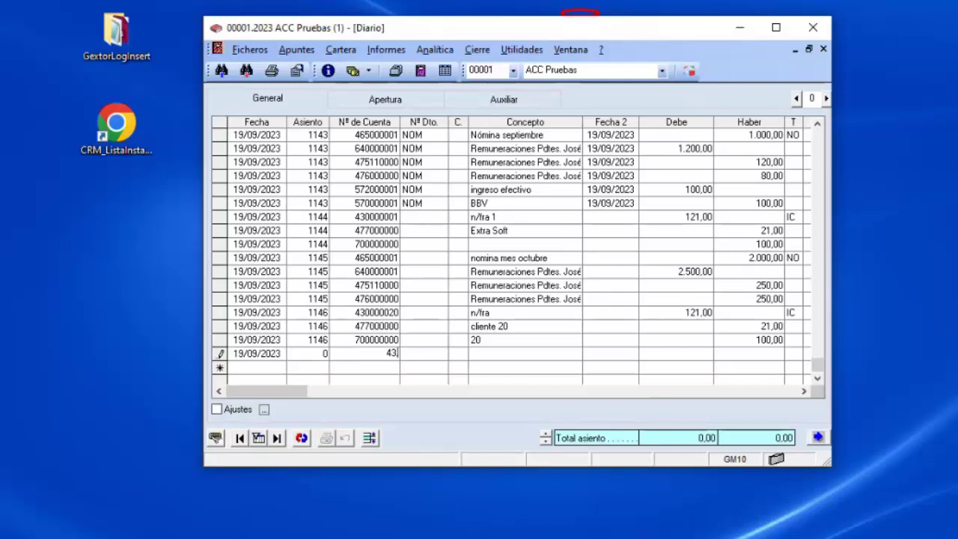
pyautogui.write('20')
pyautogui.press('Return')
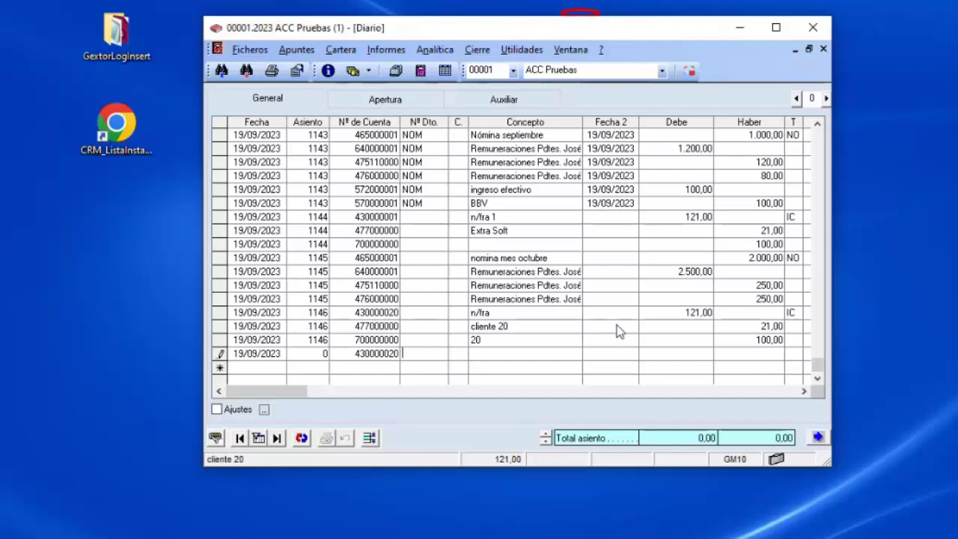
pyautogui.write('20')
pyautogui.press('Return')
pyautogui.press('Return')
pyautogui.press('Escape')
pyautogui.press('Escape')
pyautogui.press('Escape')
pyautogui.press('Escape')
pyautogui.press('Escape')
pyautogui.press('Escape')
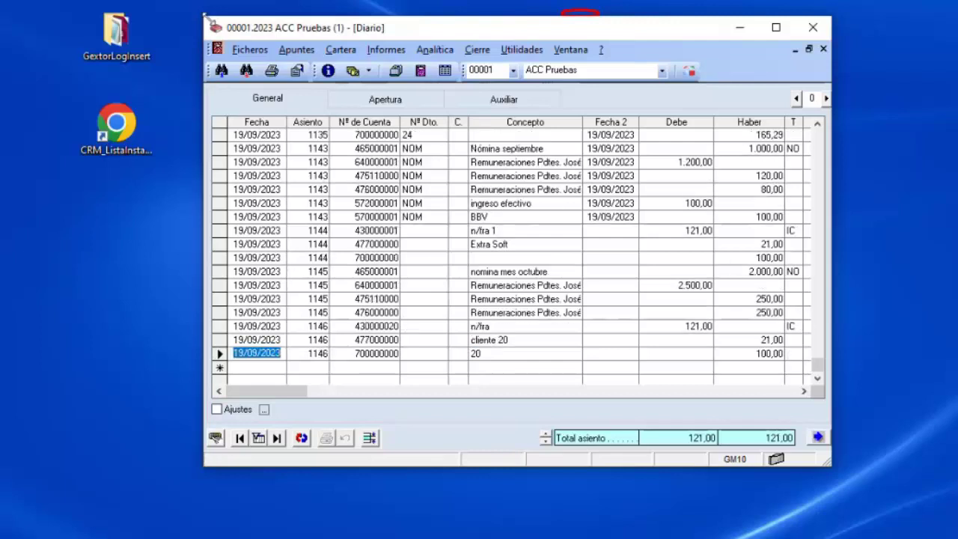
pyautogui.click(295, 50)
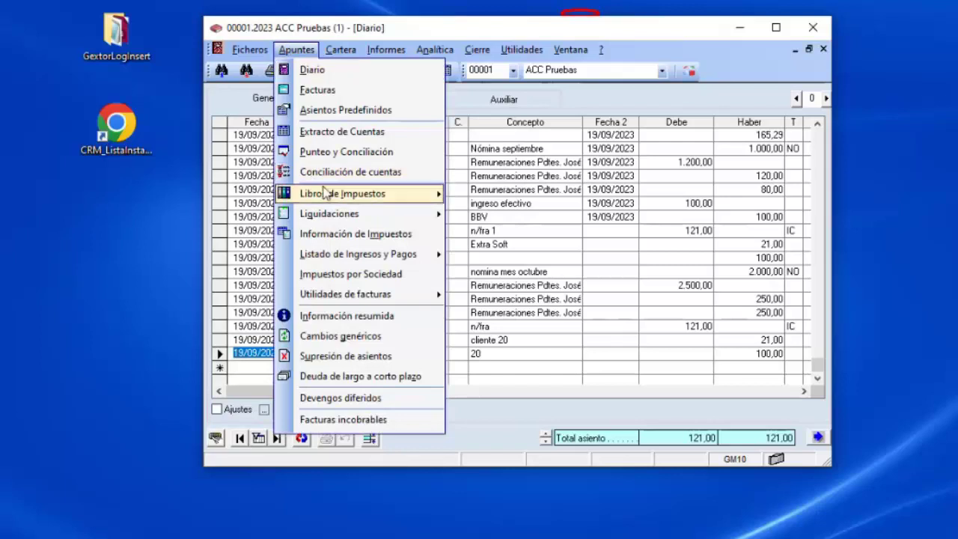
pyautogui.click(509, 196)
pyautogui.click(285, 102)
pyautogui.scroll(-7, 804, 175)
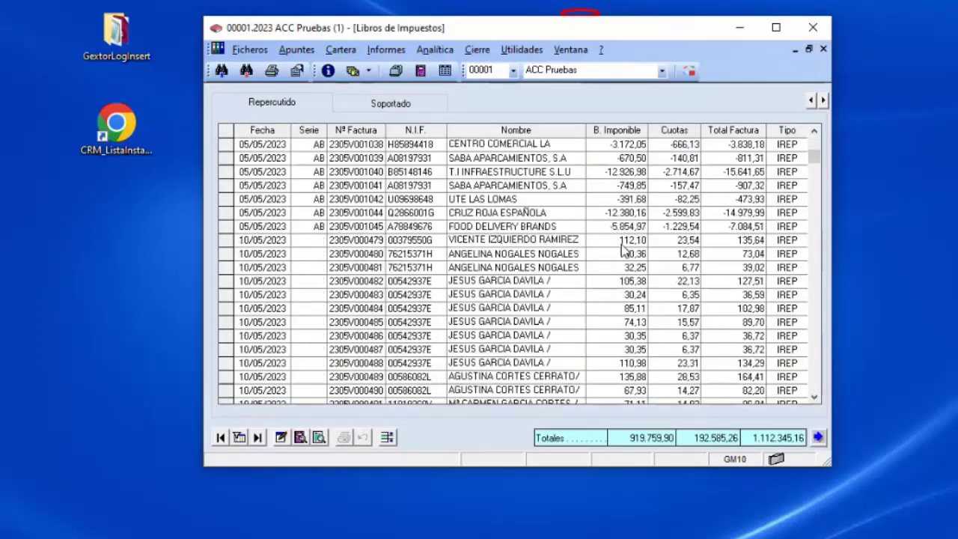
pyautogui.moveTo(813, 157); pyautogui.dragTo(813, 386)
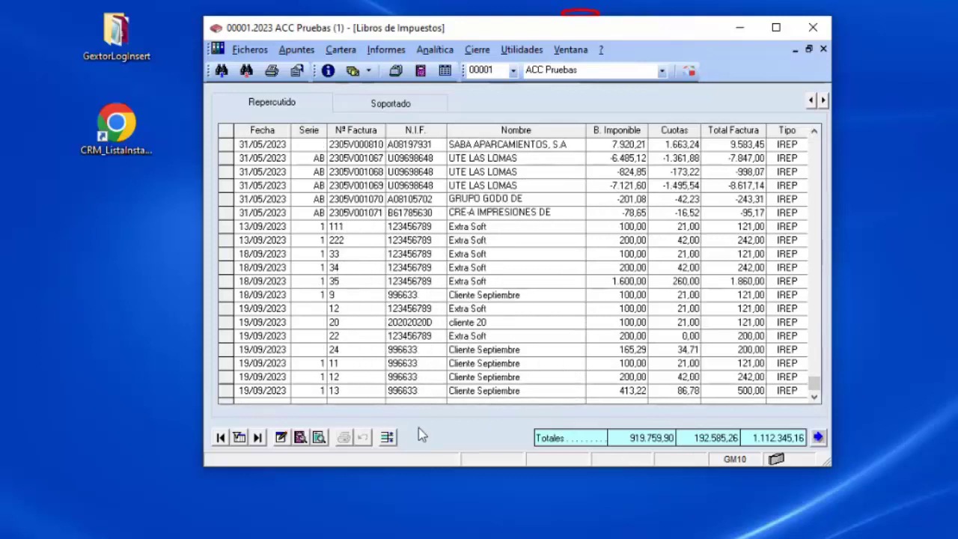
pyautogui.click(402, 258)
pyautogui.click(506, 328)
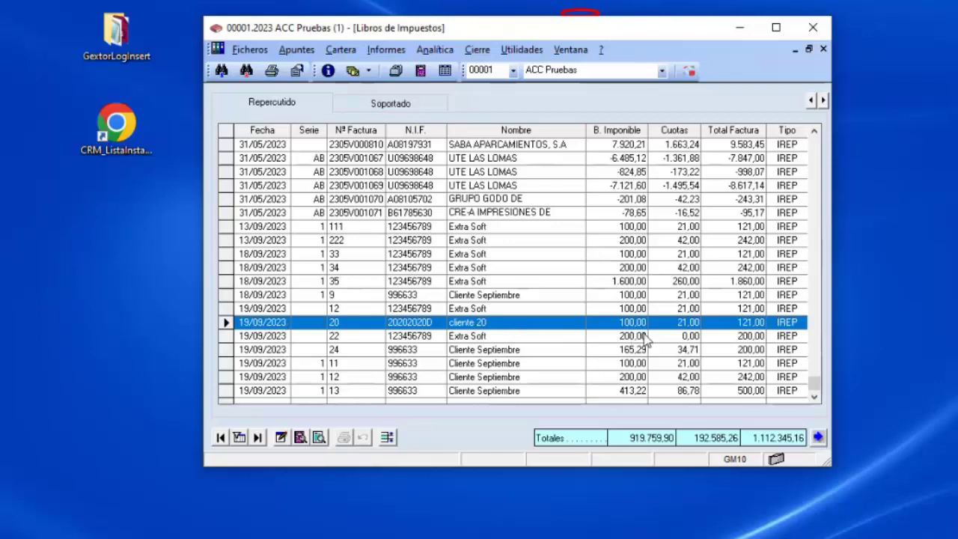
pyautogui.click(819, 439)
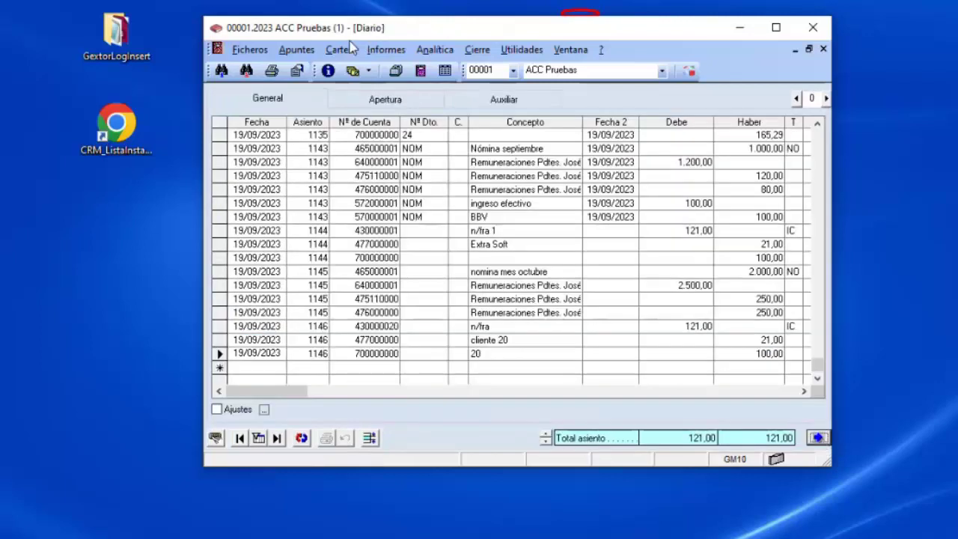
pyautogui.click(340, 50)
pyautogui.click(360, 68)
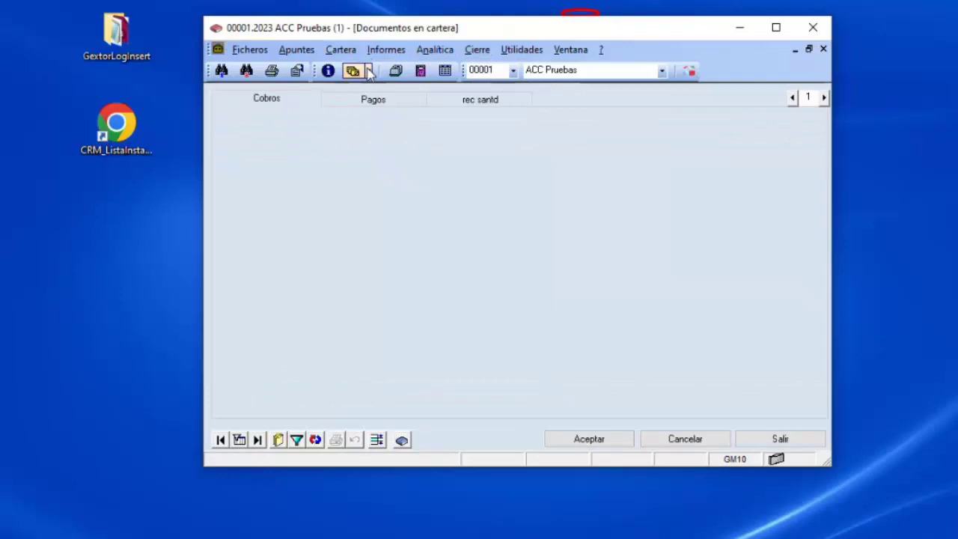
pyautogui.click(277, 101)
pyautogui.moveTo(811, 166); pyautogui.dragTo(824, 389)
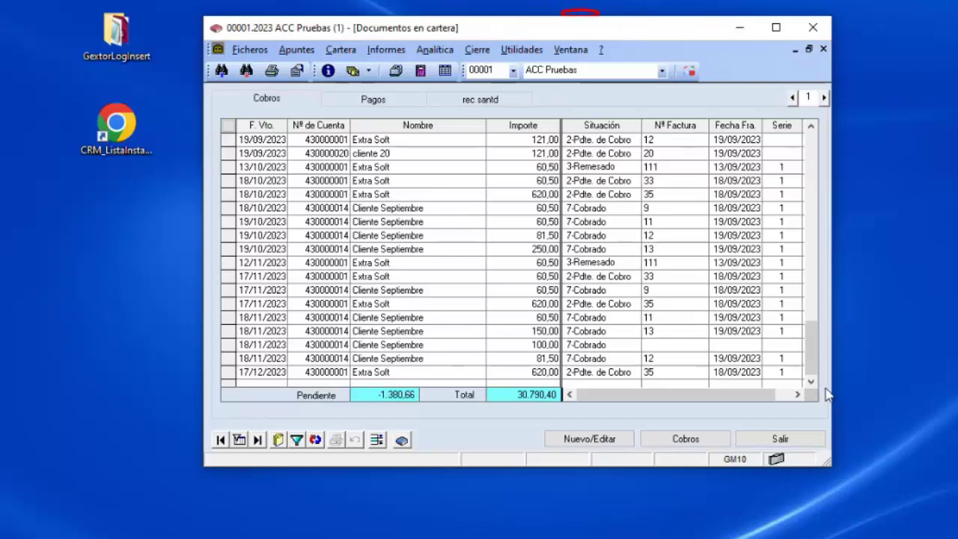
pyautogui.click(227, 152)
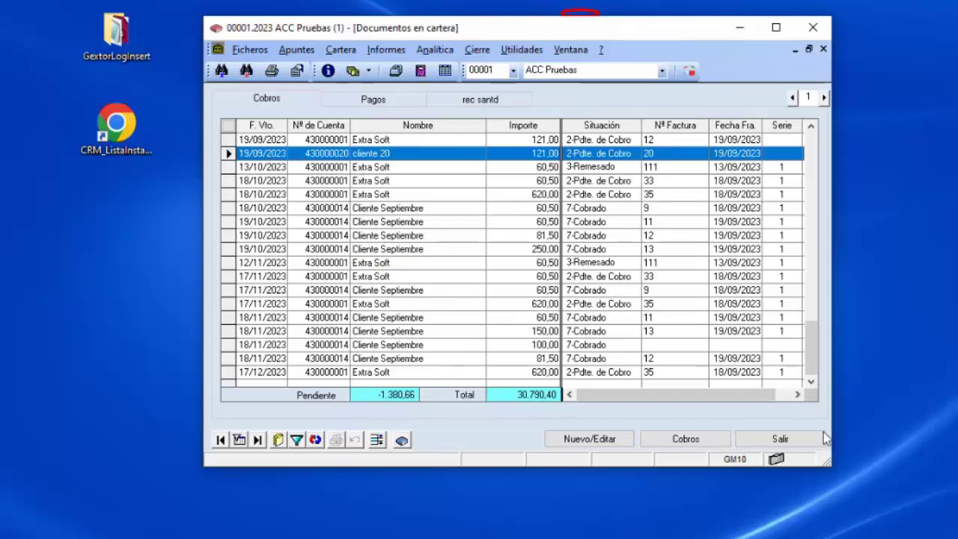
pyautogui.click(793, 440)
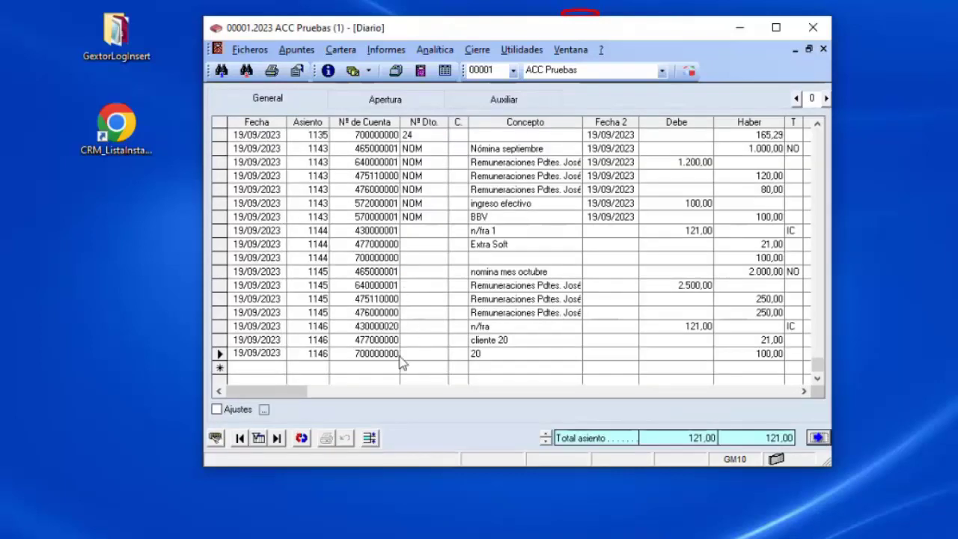
# Add a new journal line for account 430000001 (typed 43.1), with concept 20 filled in.
pyautogui.click(385, 368)
pyautogui.write('43.1')
pyautogui.press('Return')
pyautogui.press('Return')
pyautogui.press('Return')
pyautogui.press('Return')
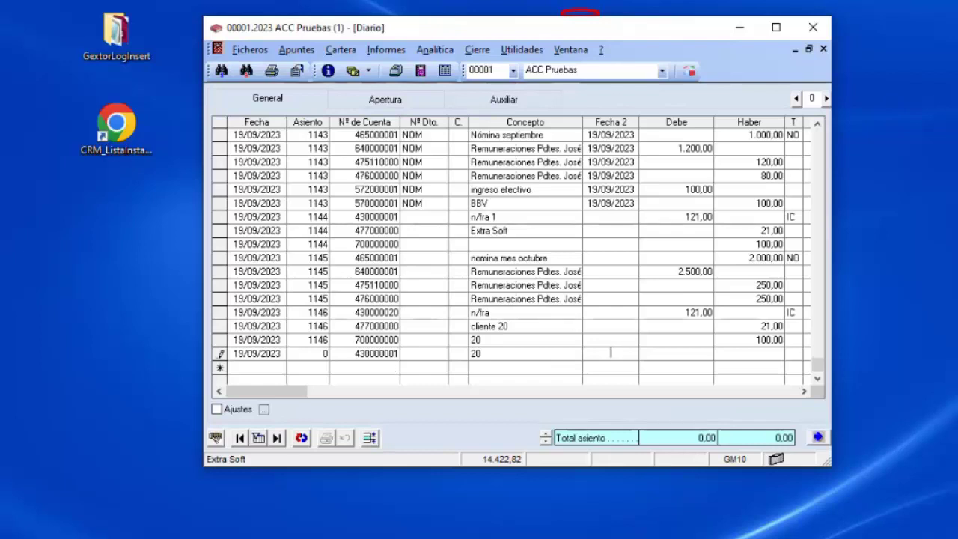
pyautogui.press('F4')
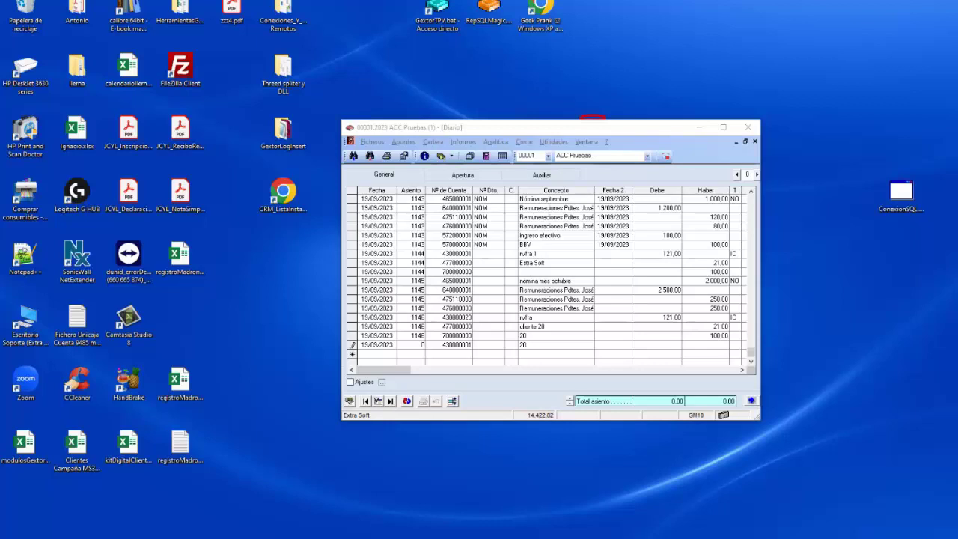
# Maximize the Diario window and select the new line's Concepto cell.
pyautogui.click(728, 132)
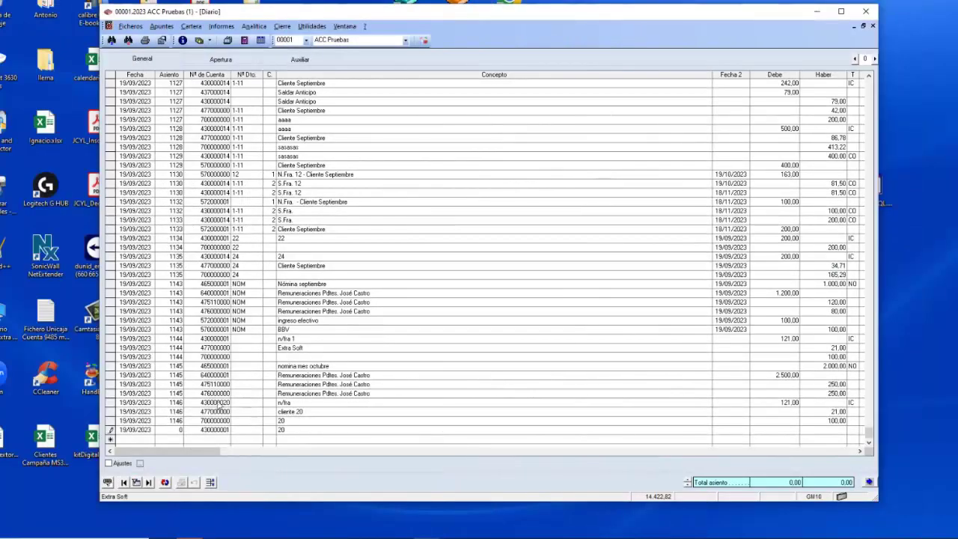
pyautogui.click(296, 433)
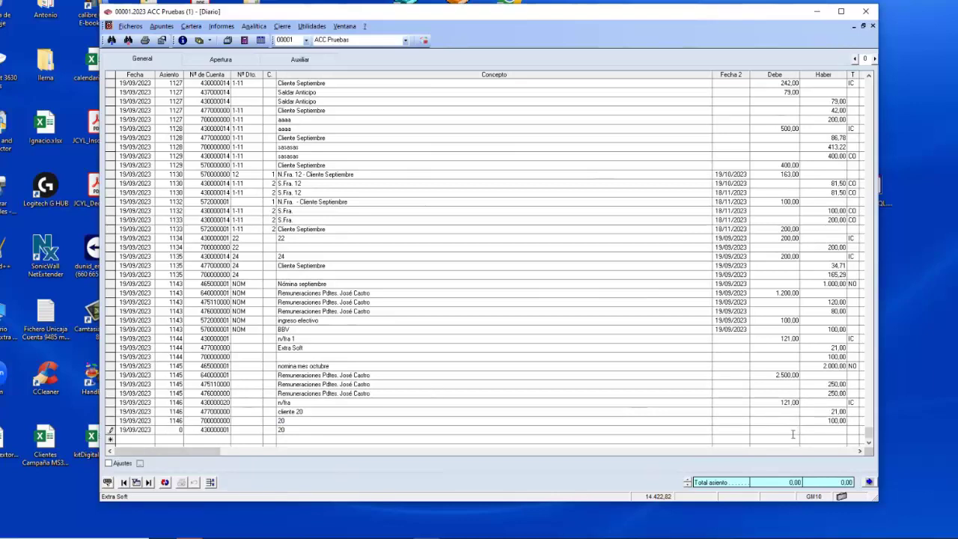
# Credit 121,00 to the 430000001 line and accept the Extra Soft collection.
pyautogui.press('Return')
pyautogui.write('121')
pyautogui.press('Return')
pyautogui.press('Return')
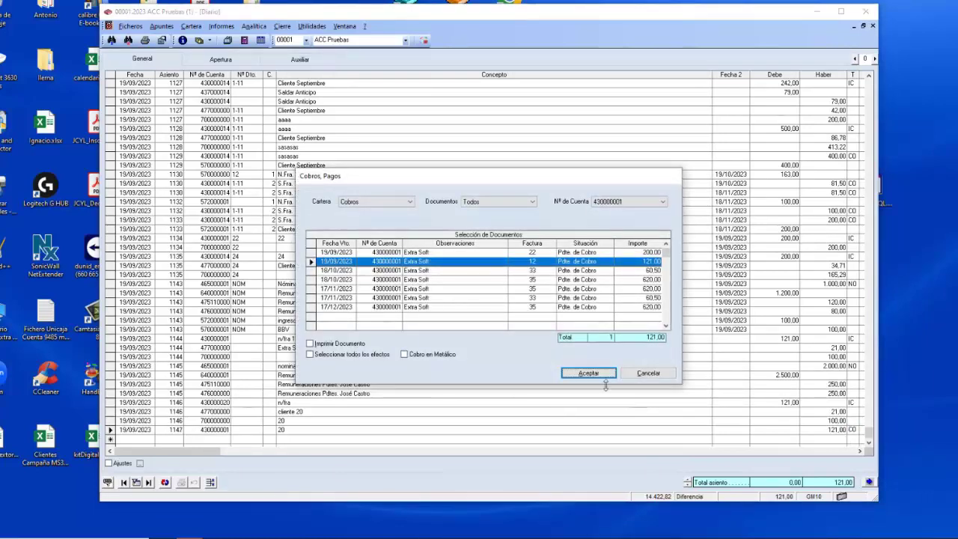
pyautogui.click(642, 374)
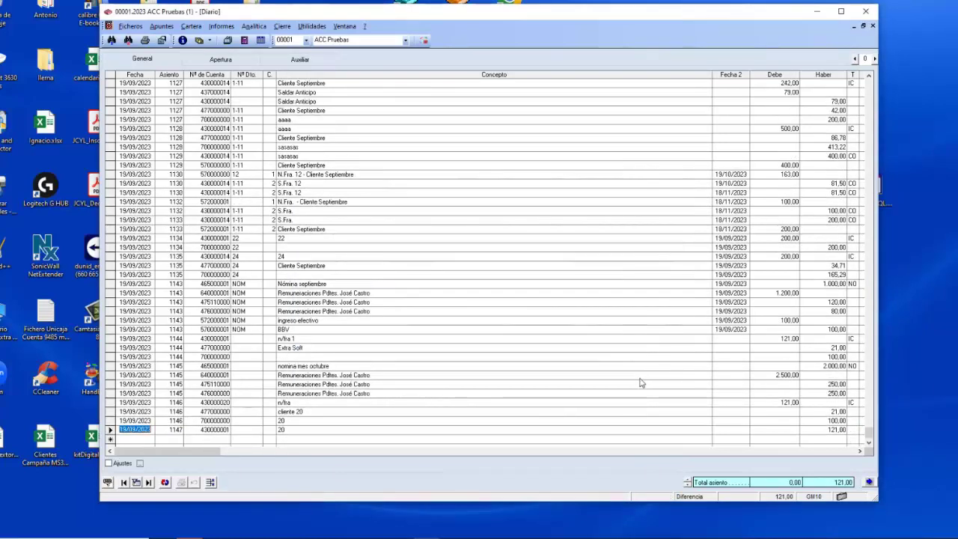
# Delete the mistaken posted line 1147 after confirming the deletion.
pyautogui.click(110, 430)
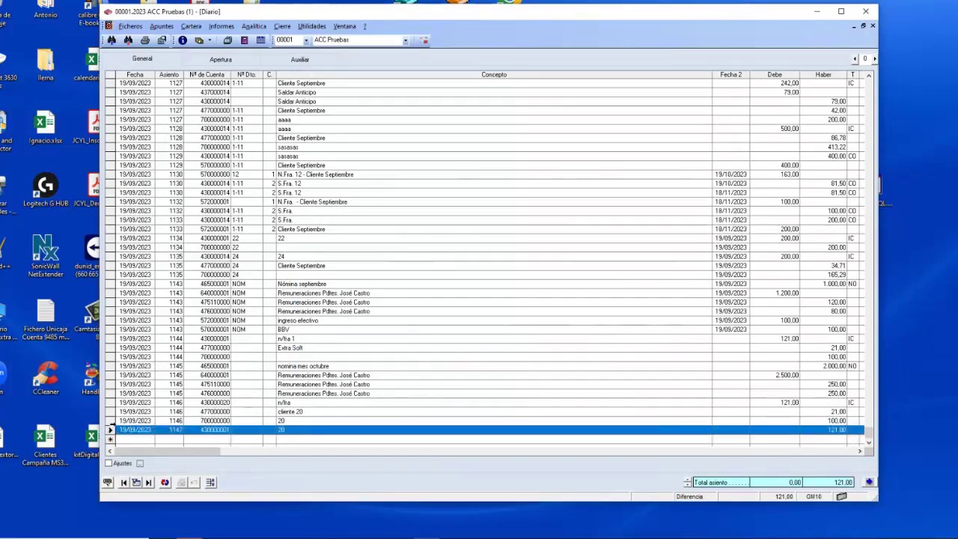
pyautogui.press('Delete')
pyautogui.press('Left')
pyautogui.press('Return')
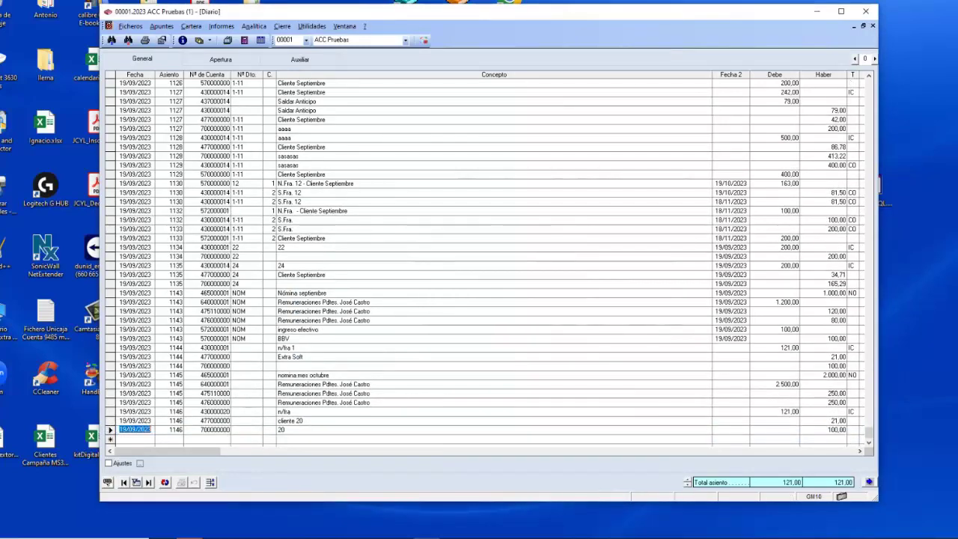
pyautogui.click(215, 440)
# Credit 121,00 to cliente 20's account 430000020 (typed 43.20).
pyautogui.write('43.2')
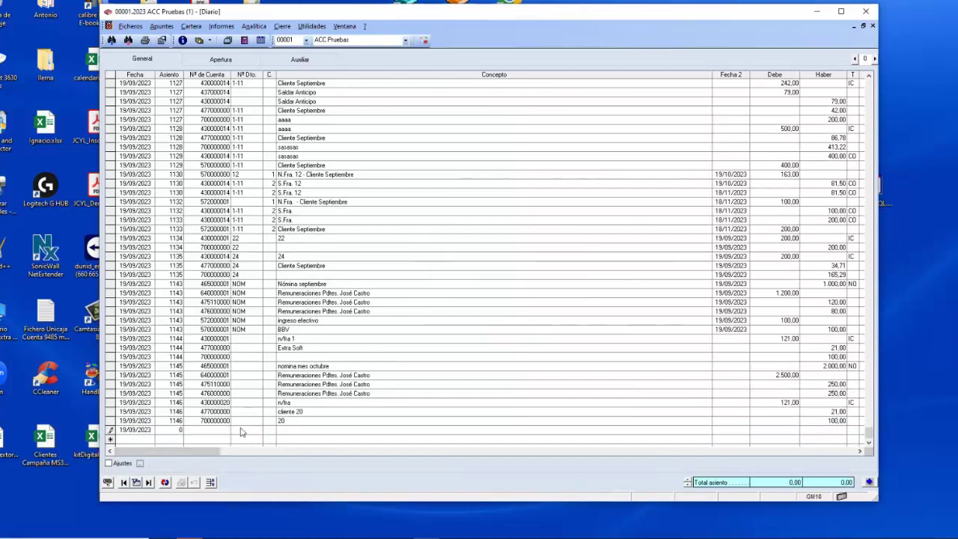
pyautogui.write('0')
pyautogui.press('Return')
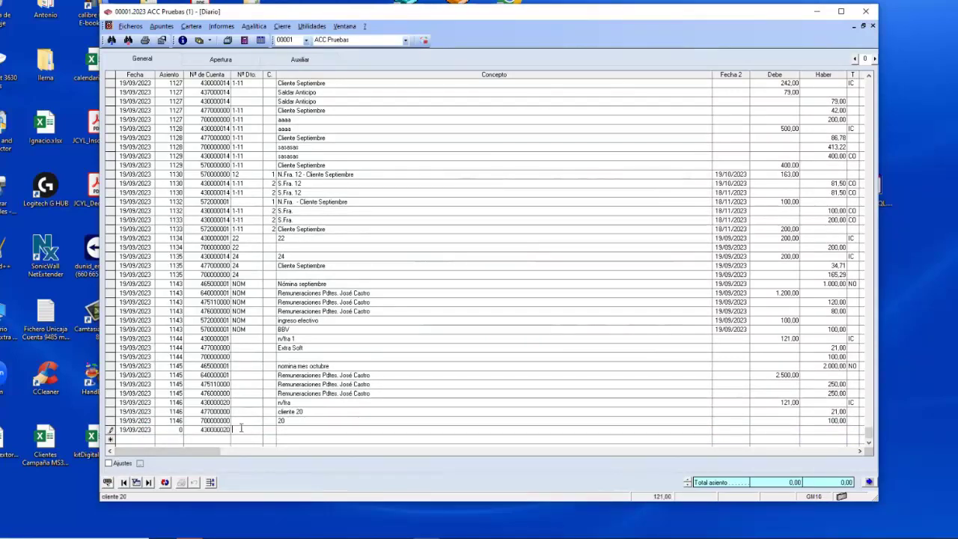
pyautogui.press('Return')
pyautogui.press('Return')
pyautogui.press('Return')
pyautogui.press('Return')
pyautogui.write('121')
pyautogui.press('Return')
pyautogui.press('Return')
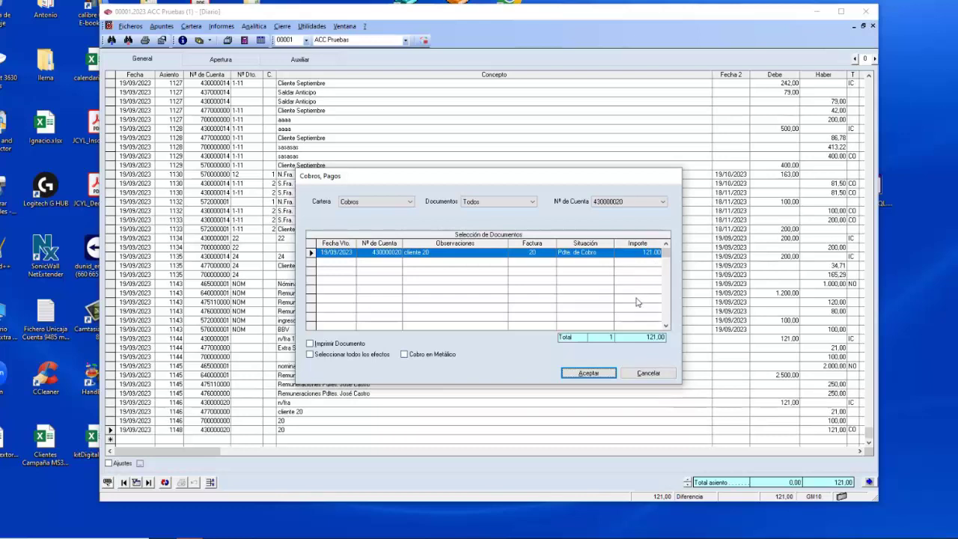
# Accept cliente 20's collection without updating the date, and debit 121,00 to 570000000.
pyautogui.click(630, 257)
pyautogui.click(628, 256)
pyautogui.click(588, 374)
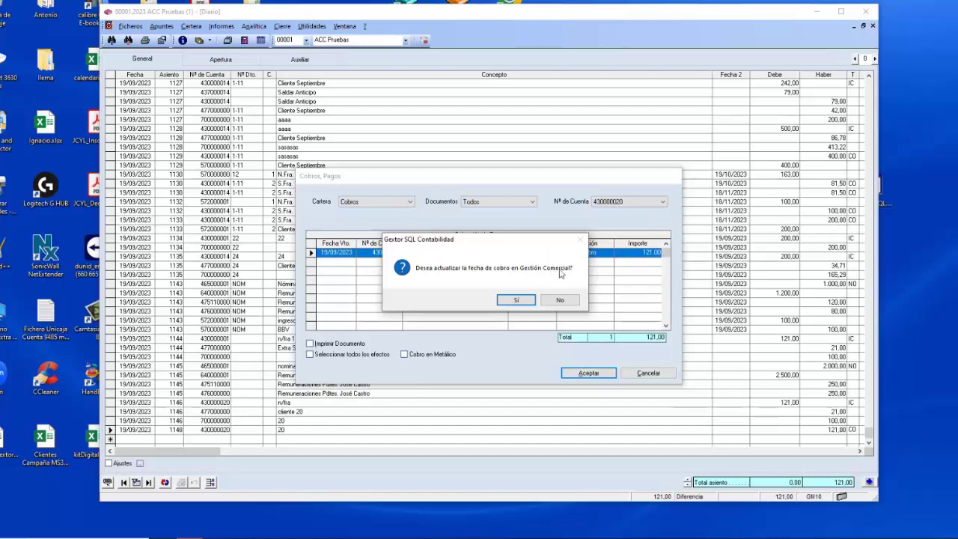
pyautogui.click(563, 300)
pyautogui.write('570.')
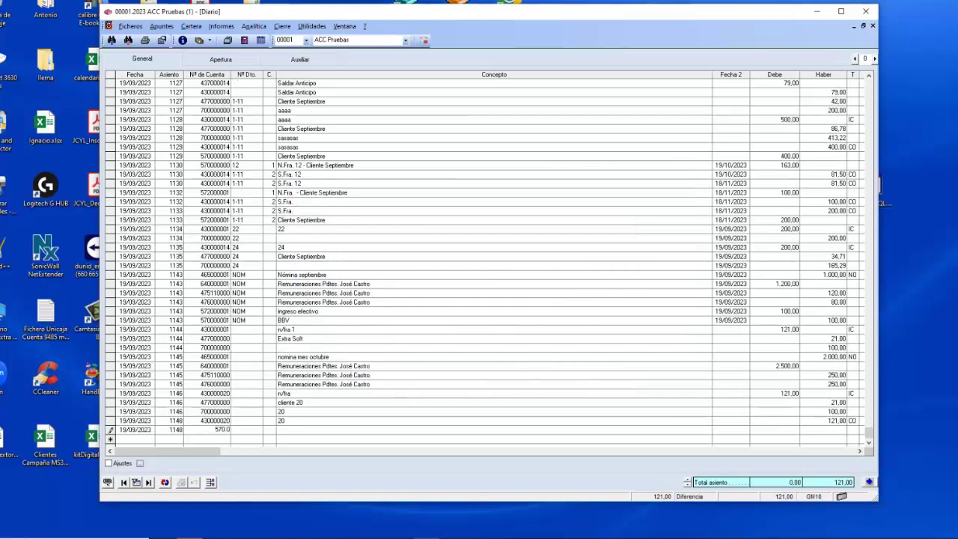
pyautogui.write('0')
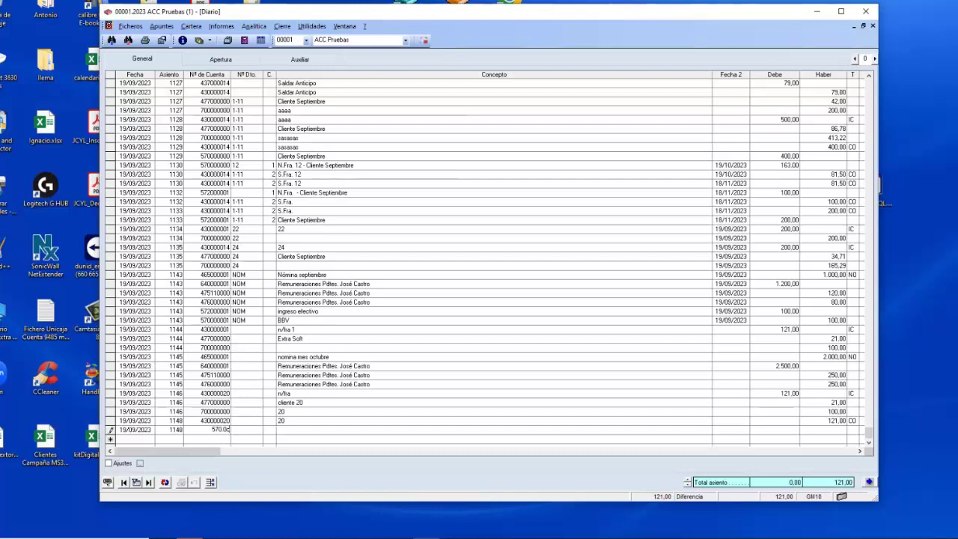
pyautogui.press('Return')
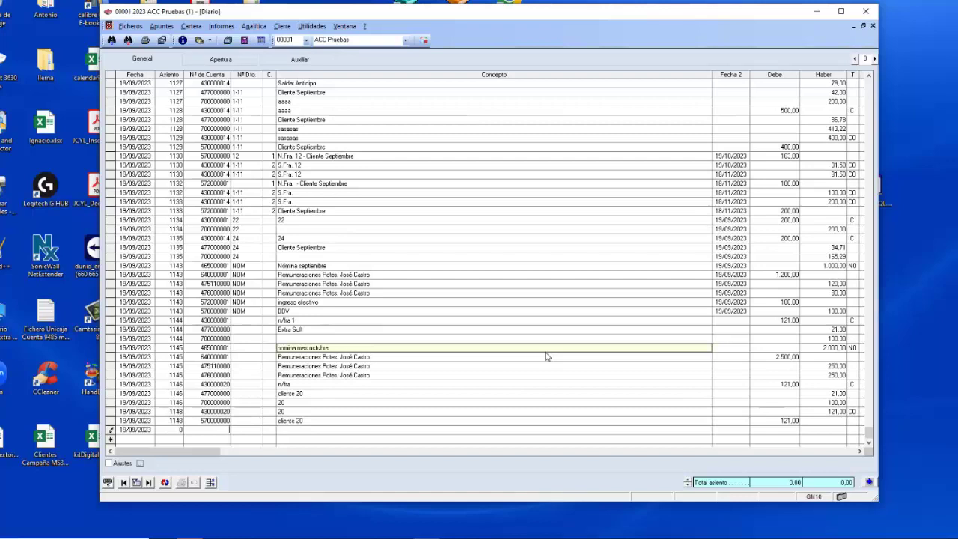
# Enter a 121,00 debit to 430000020 as invoice 21, with concept 20 on the sales line.
pyautogui.write('43.20')
pyautogui.press('Return')
pyautogui.press('Return')
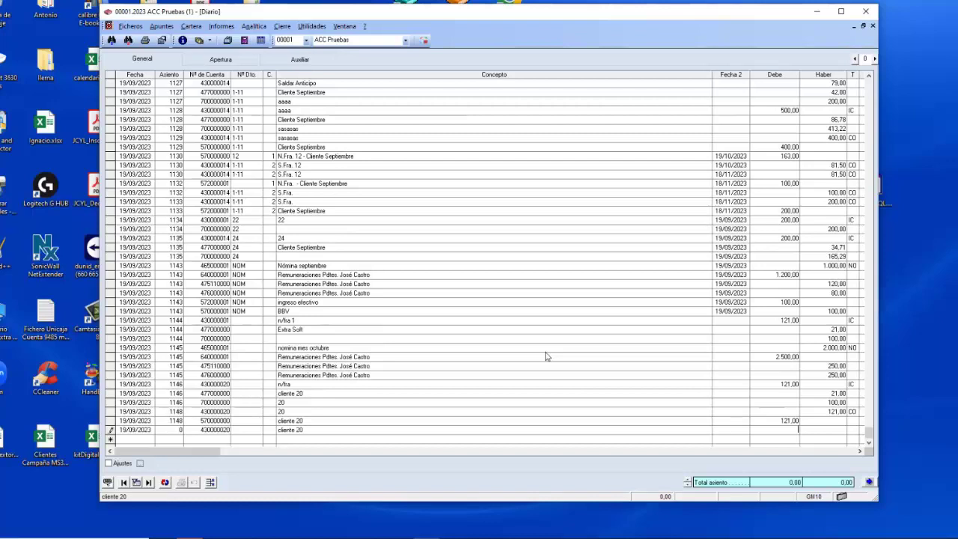
pyautogui.press('Return')
pyautogui.write('121')
pyautogui.press('Return')
pyautogui.press('Return')
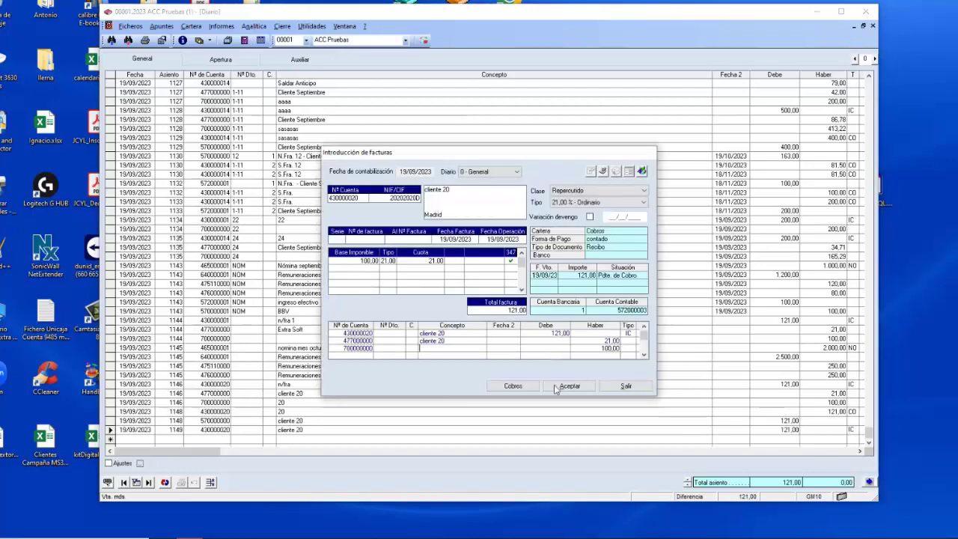
pyautogui.write('21')
pyautogui.click(424, 348)
pyautogui.write('20')
pyautogui.press('Return')
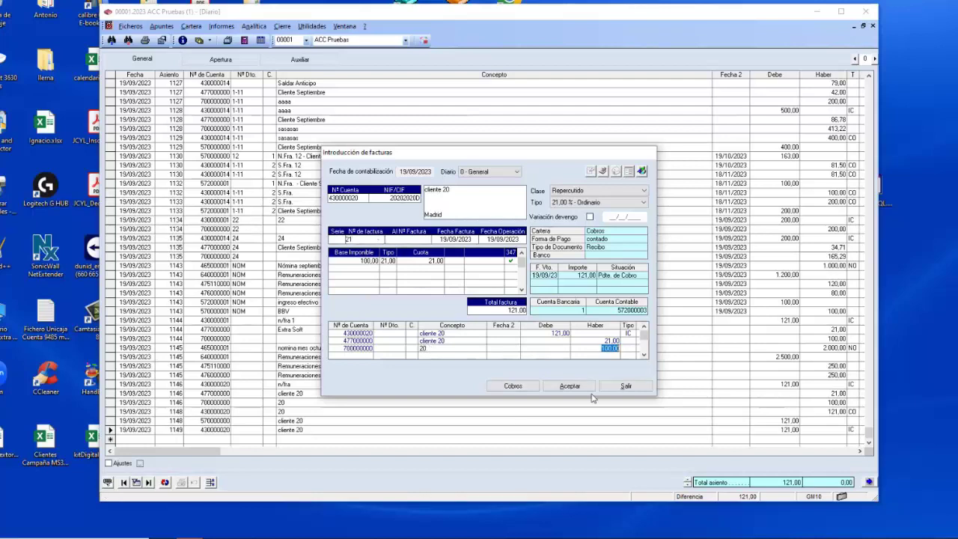
# Save invoice 21, accept the mandate and filing-deadline warnings, and acknowledge entry 1149.
pyautogui.click(570, 386)
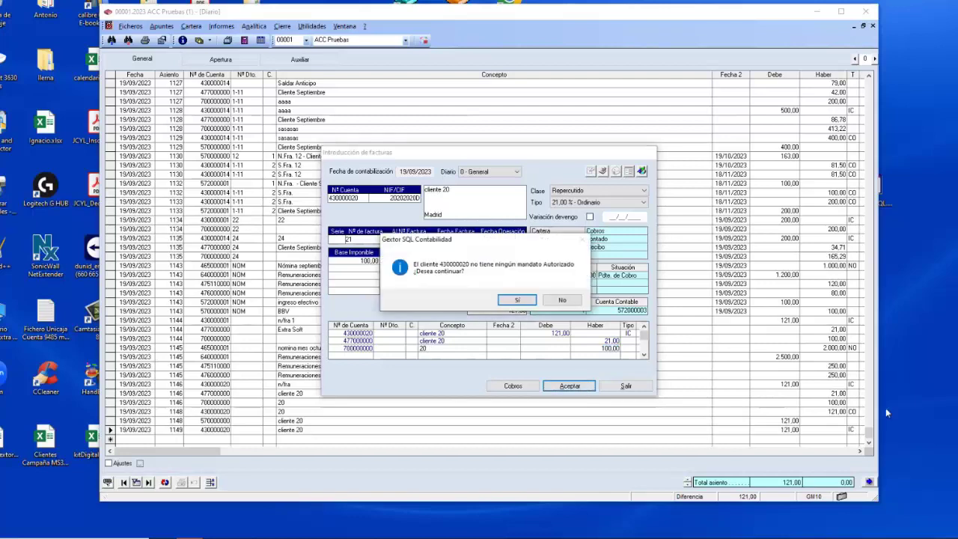
pyautogui.click(518, 300)
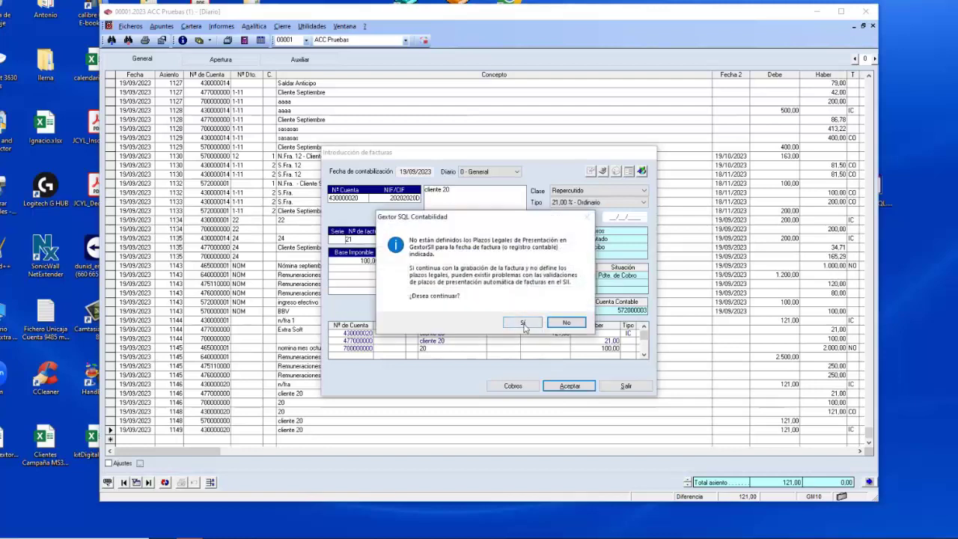
pyautogui.click(521, 323)
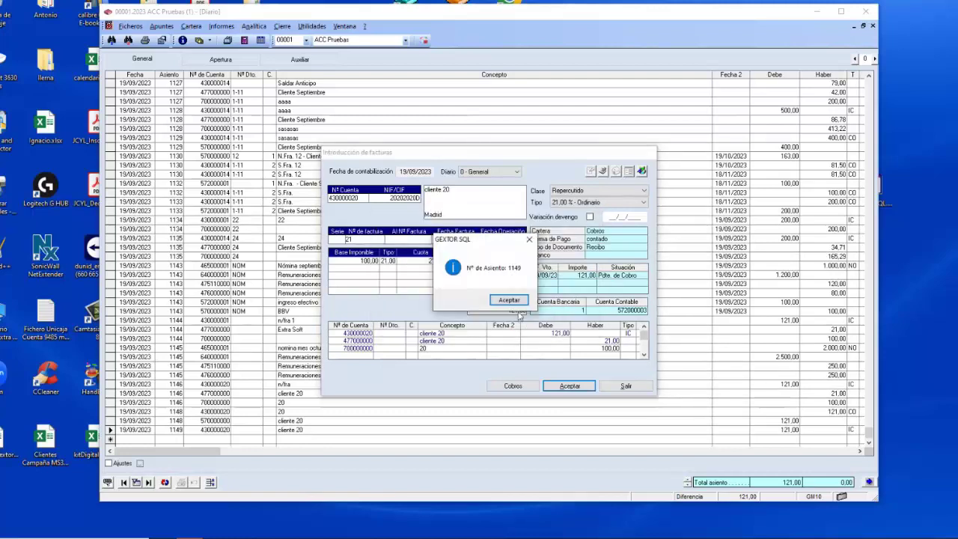
pyautogui.click(510, 300)
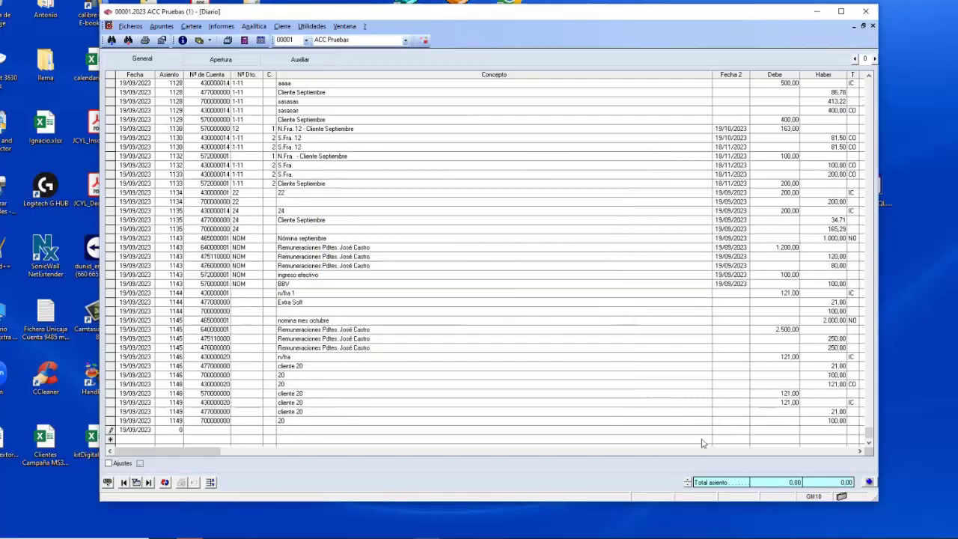
# Start a collection line crediting cliente 20's account 430000020 with concept 20.
pyautogui.write('43.20')
pyautogui.press('Return')
pyautogui.write('20')
pyautogui.press('Return')
pyautogui.press('Return')
pyautogui.write('20')
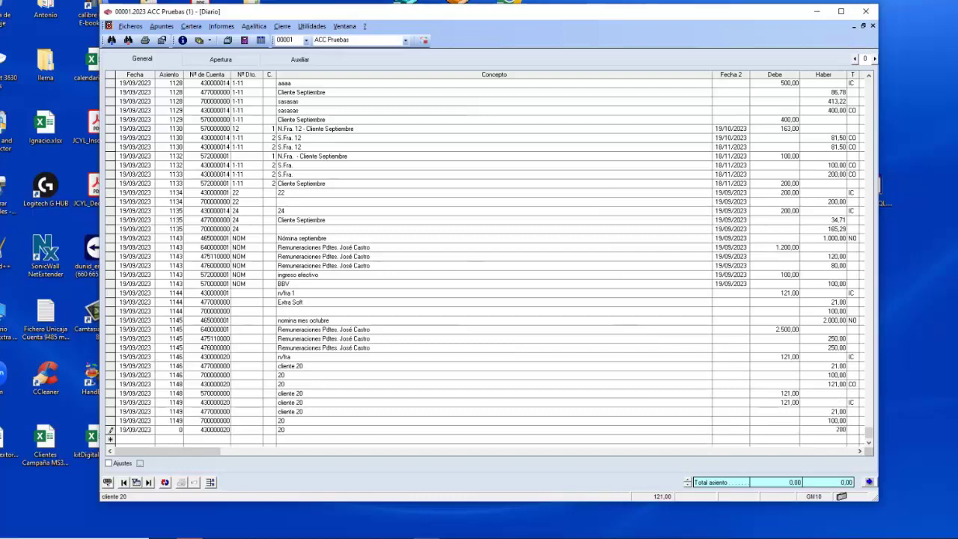
pyautogui.press('Return')
pyautogui.press('Return')
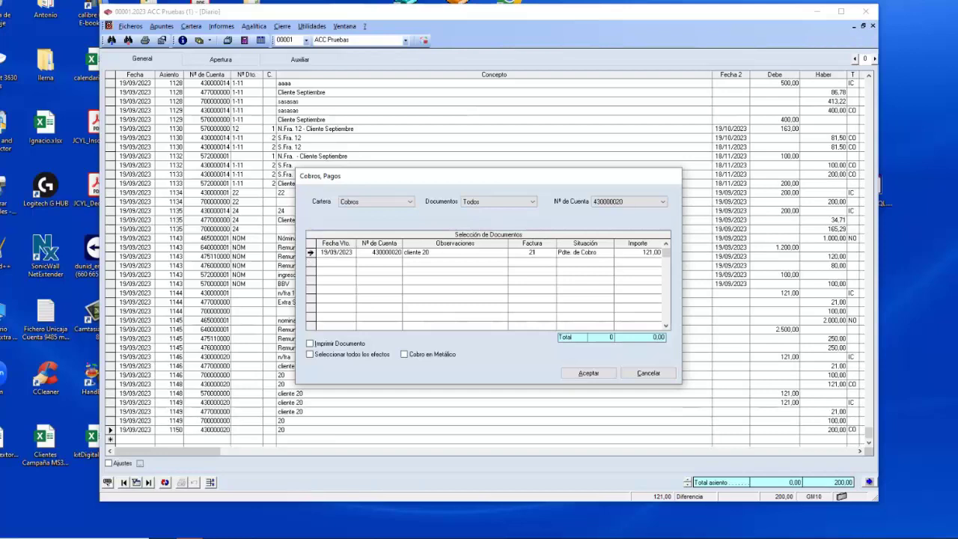
# Apply the pending 121,00 receivable, skip the date update, and generate a receivable for the remainder.
pyautogui.click(322, 256)
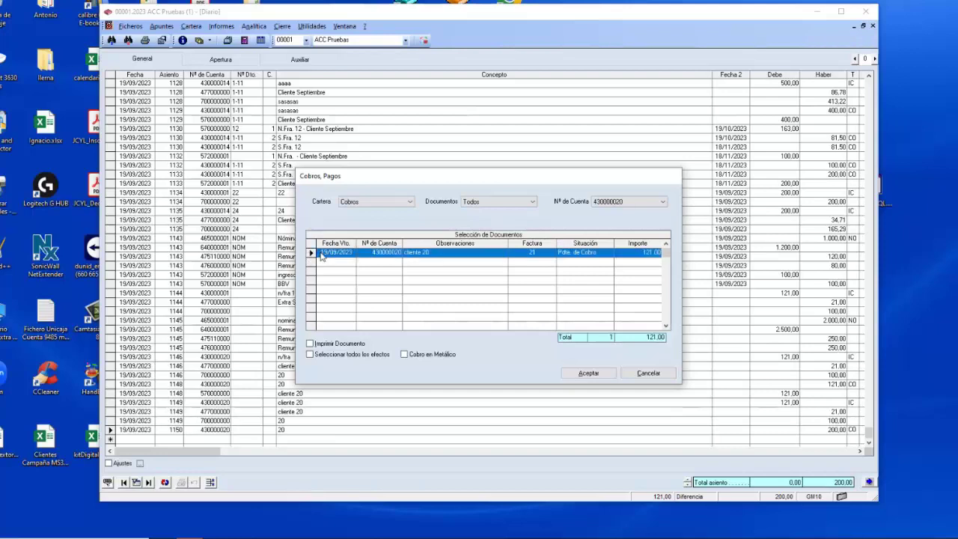
pyautogui.click(599, 374)
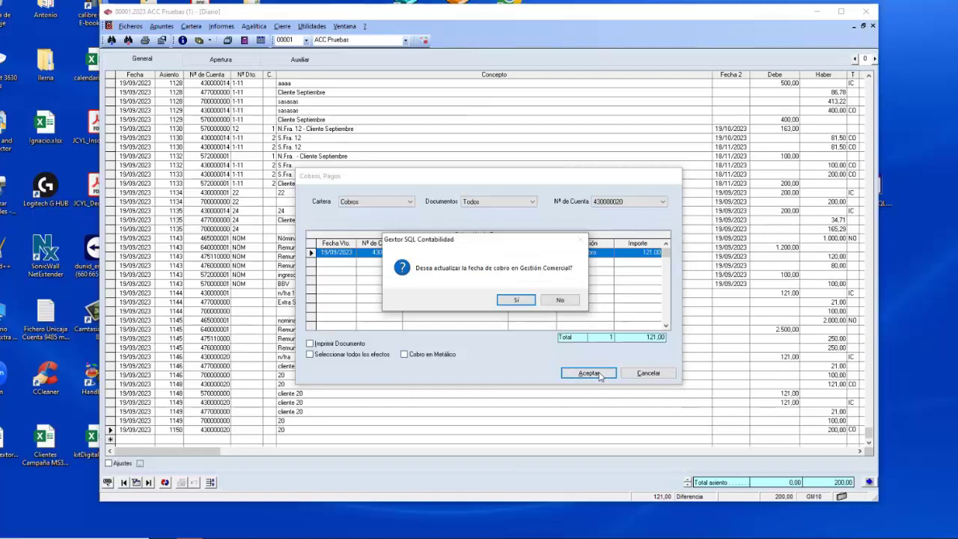
pyautogui.click(563, 300)
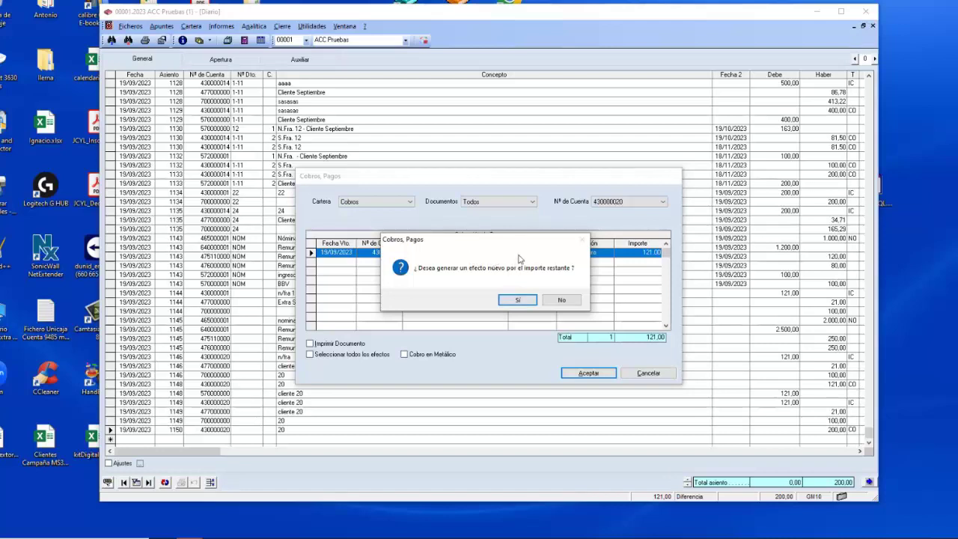
pyautogui.click(517, 300)
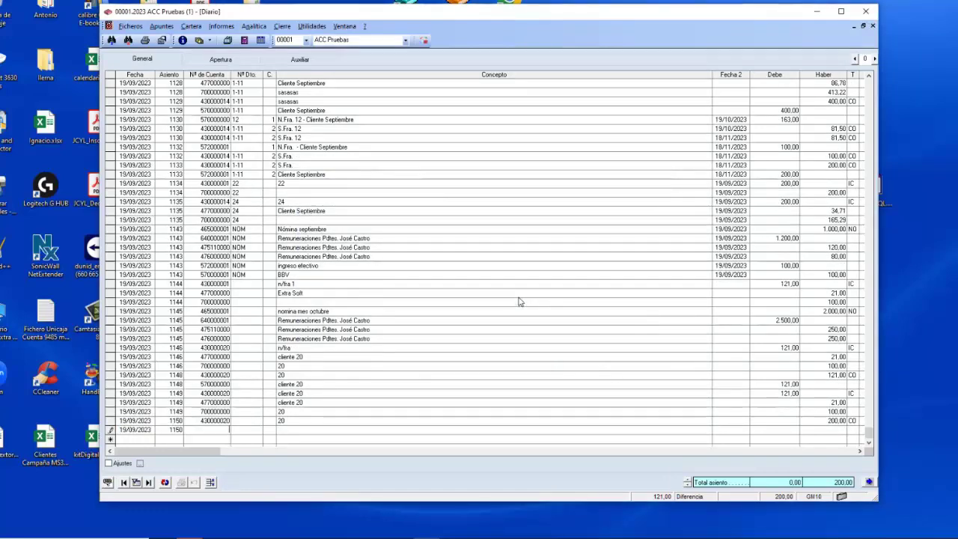
# Debit 200,00 to bank account 572000001, then dismiss the summary-account warning for account 43.
pyautogui.write('57')
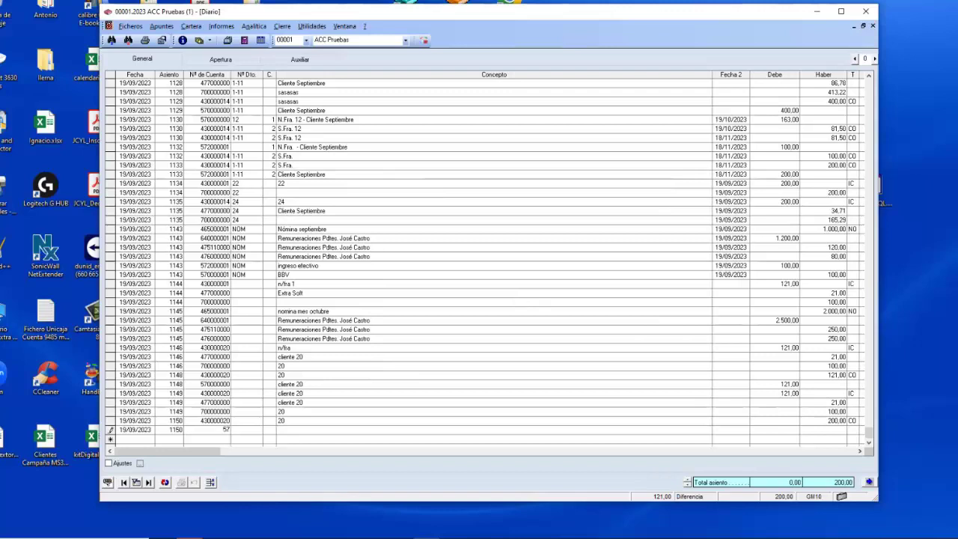
pyautogui.write('2.10')
pyautogui.press('Return')
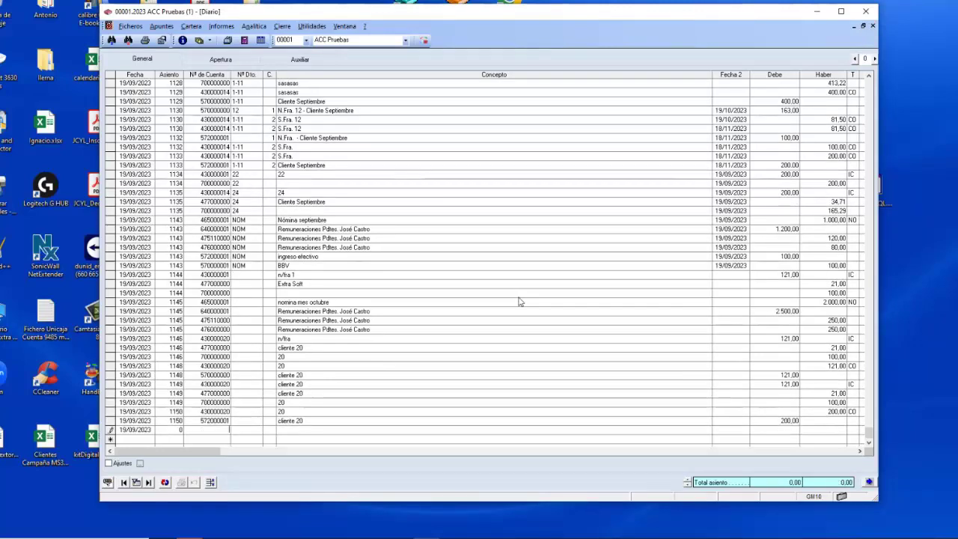
pyautogui.write('43.')
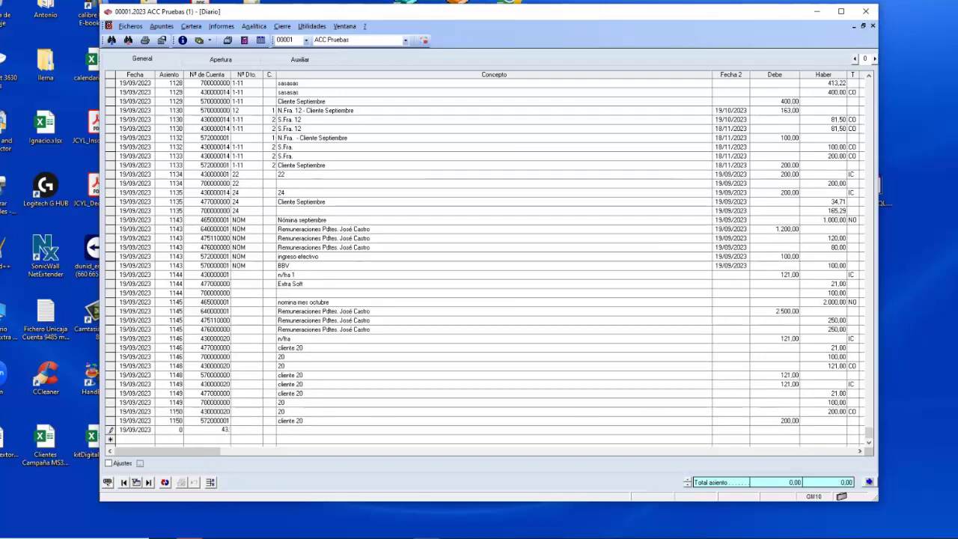
pyautogui.press('Return')
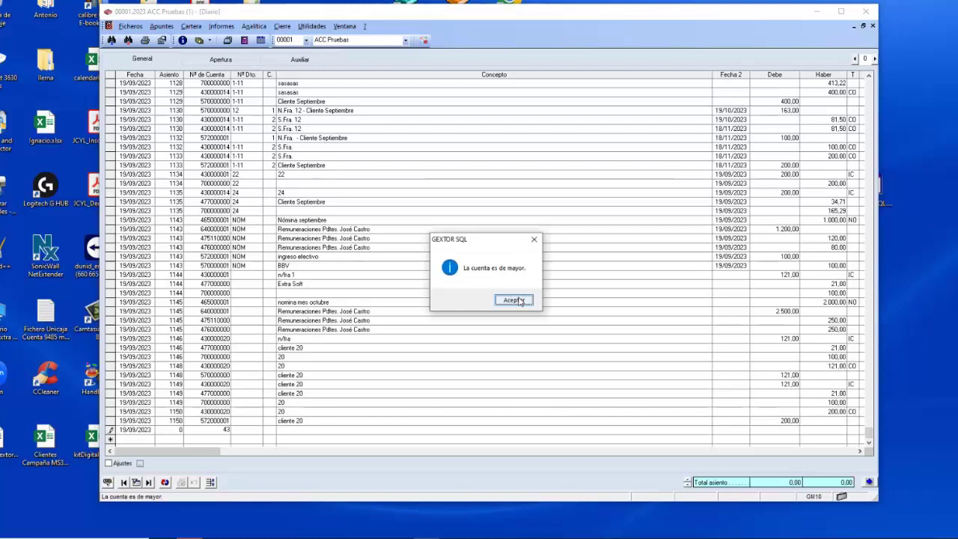
pyautogui.click(520, 301)
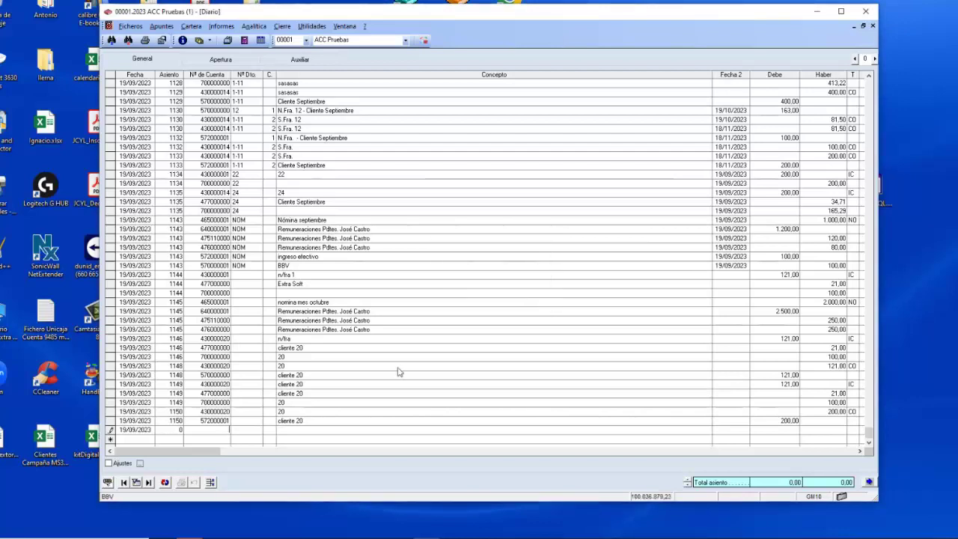
# Start a new invoice for customer account 430000020 (cliente 20).
pyautogui.click(171, 27)
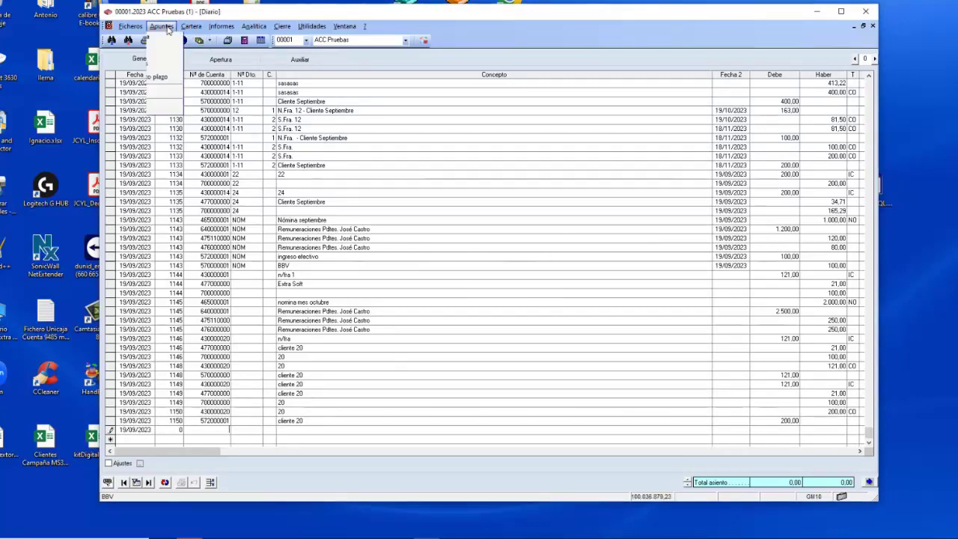
pyautogui.click(170, 26)
pyautogui.click(186, 27)
pyautogui.moveTo(170, 29)
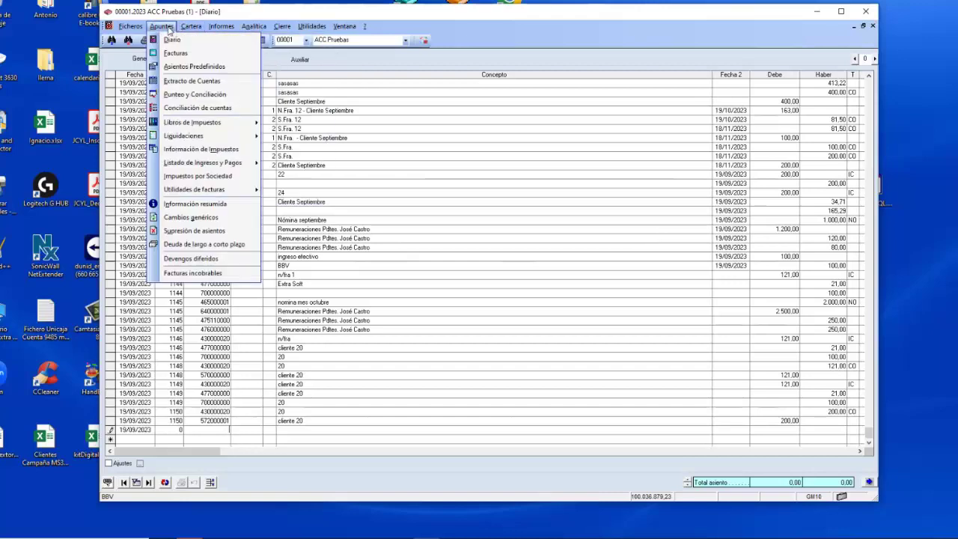
pyautogui.click(176, 52)
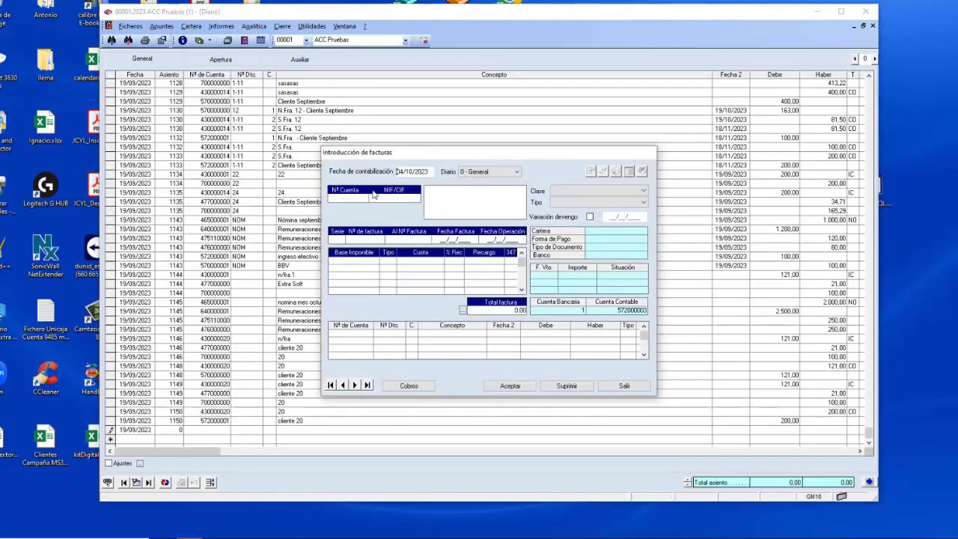
pyautogui.write('43.20')
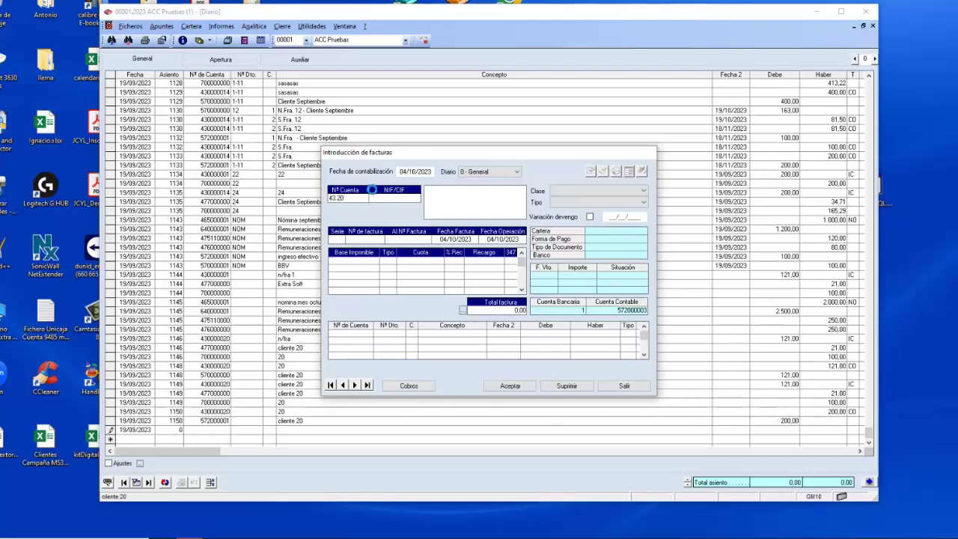
pyautogui.press('Return')
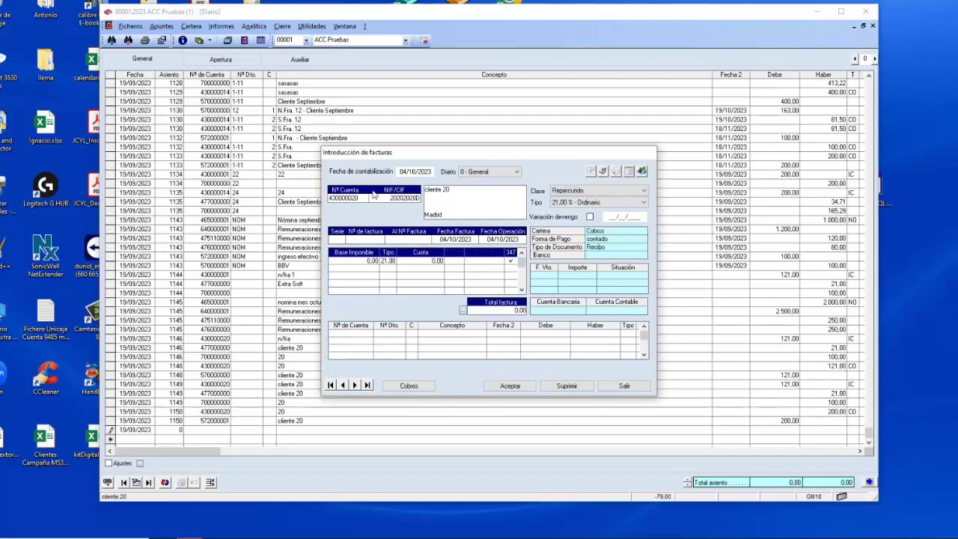
# Enter series 23 with a 300,00 total and save it past the mandate and deadline warnings.
pyautogui.write('23')
pyautogui.press('Return')
pyautogui.press('Return')
pyautogui.write('300')
pyautogui.press('Return')
pyautogui.write('3333')
pyautogui.press('Return')
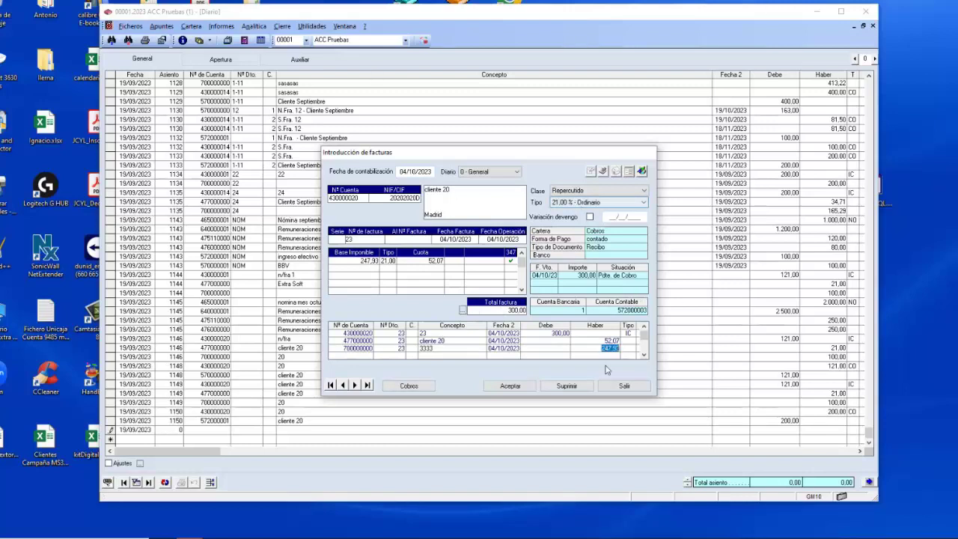
pyautogui.click(521, 386)
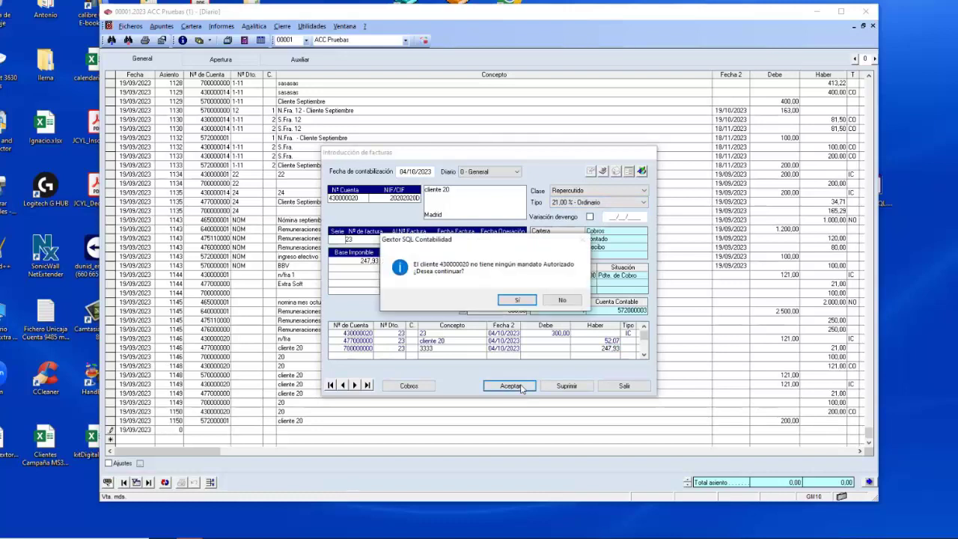
pyautogui.click(509, 303)
pyautogui.click(515, 323)
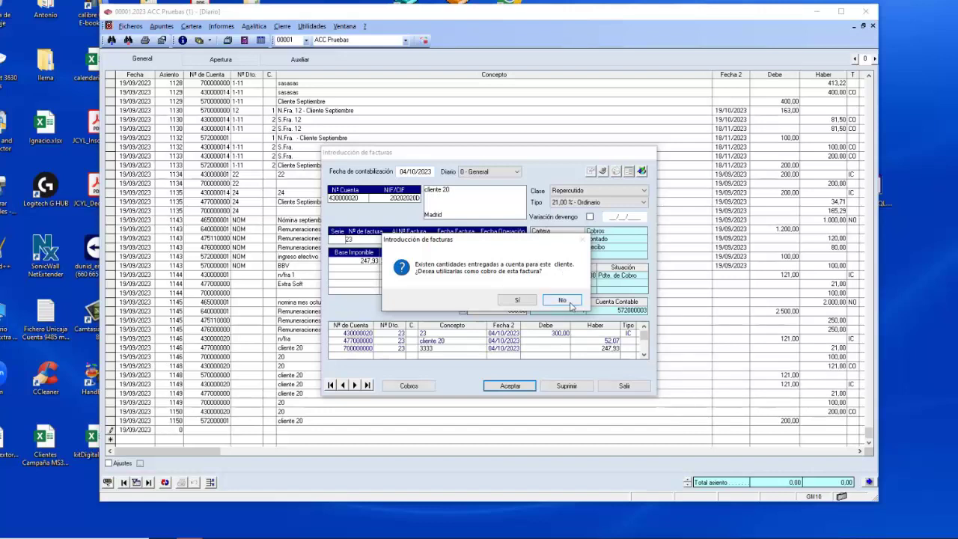
# Apply the 79,00 advance, post the invoice as entry 1151 and exit invoice entry.
pyautogui.click(513, 300)
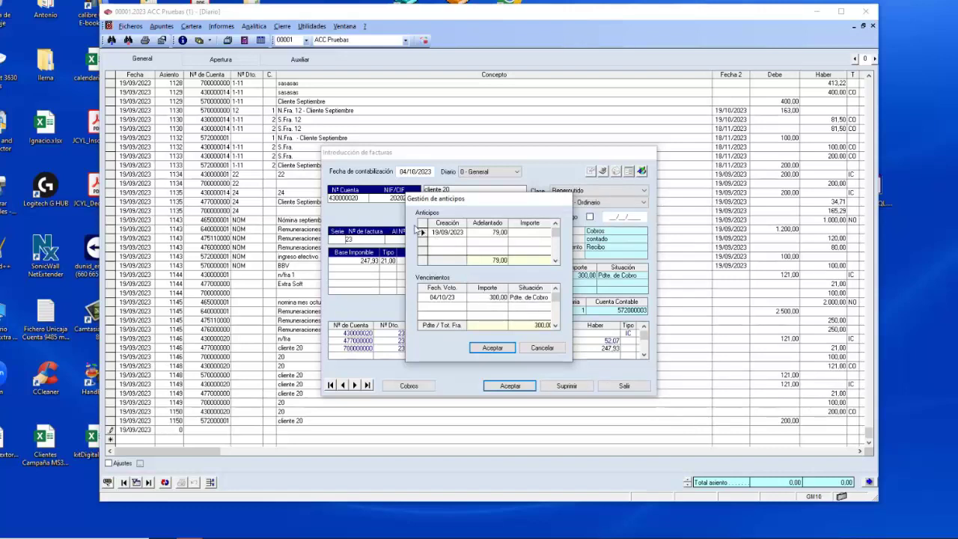
pyautogui.doubleClick(421, 232)
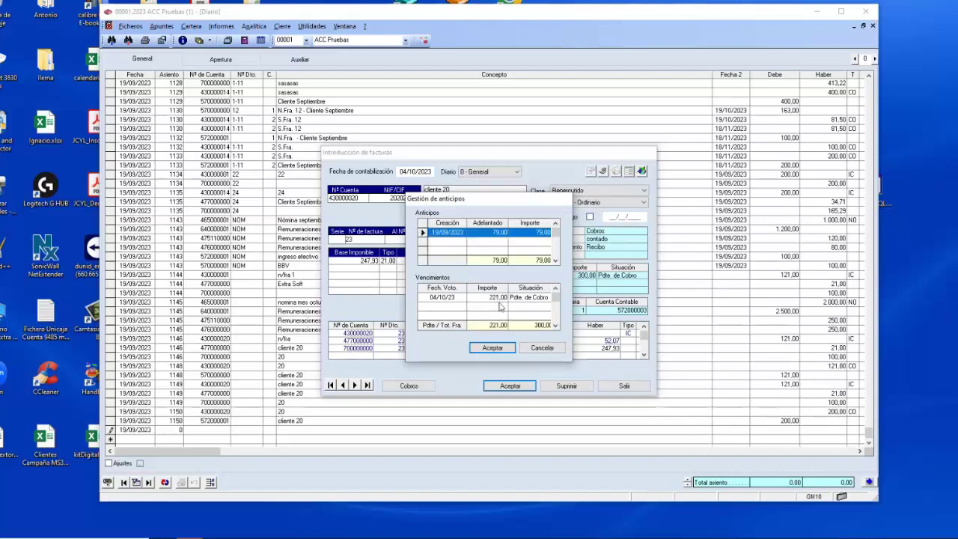
pyautogui.click(497, 349)
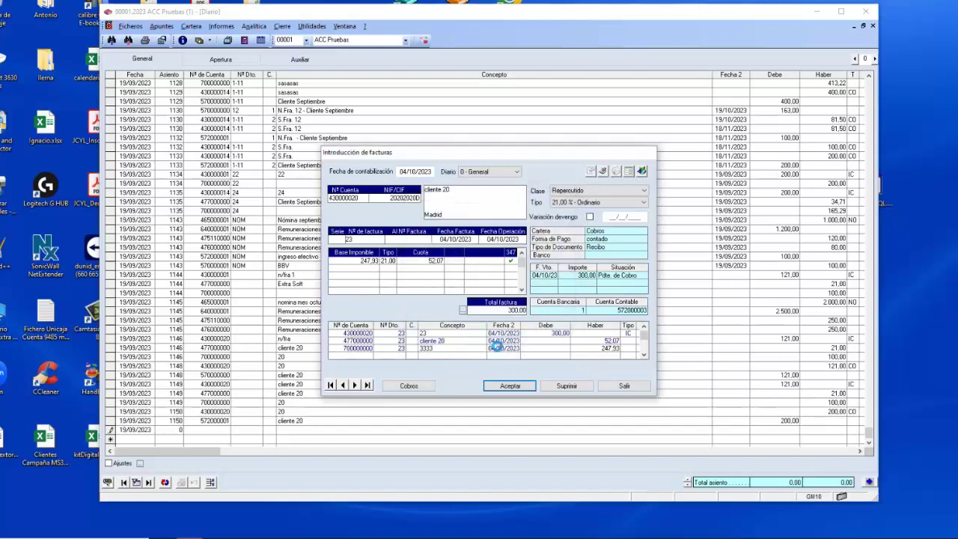
pyautogui.click(508, 300)
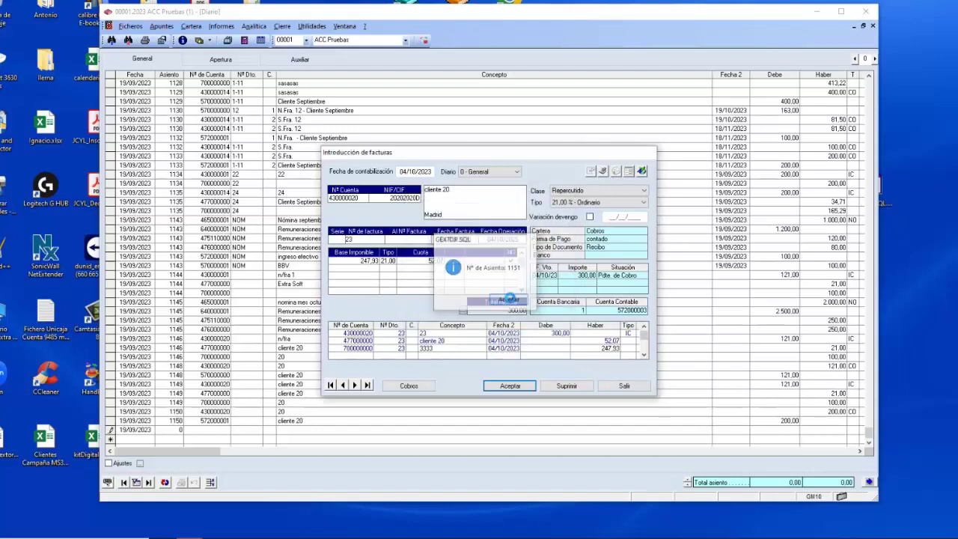
pyautogui.click(624, 386)
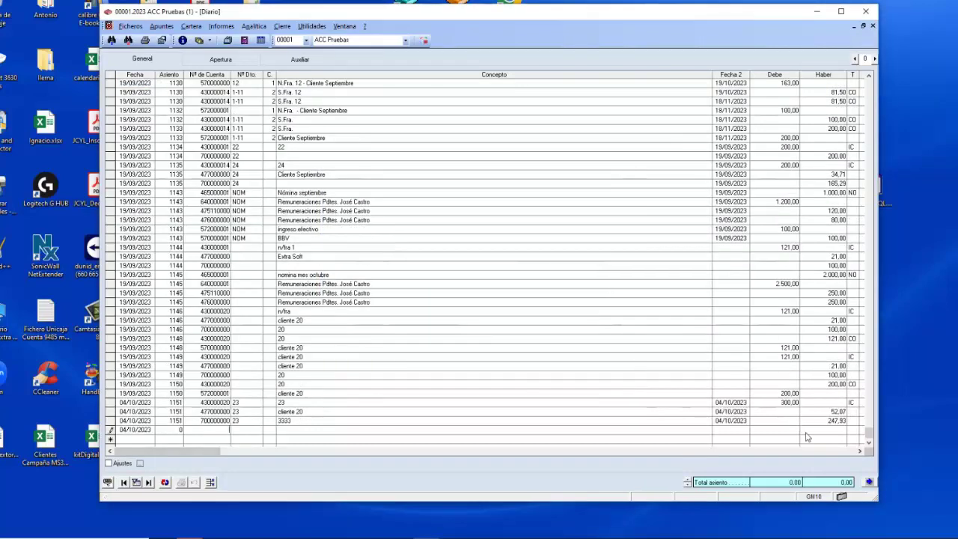
pyautogui.click(573, 349)
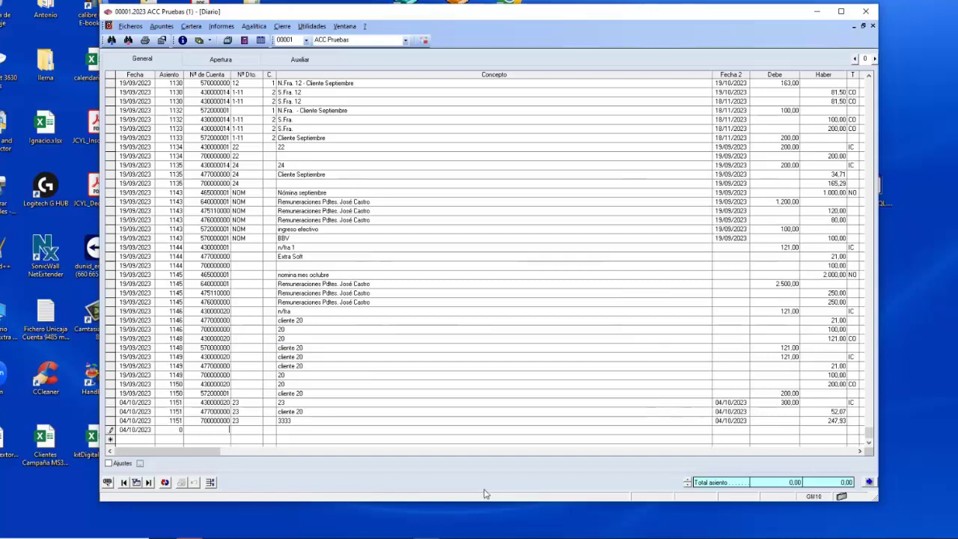
pyautogui.write('43.')
pyautogui.press('BackSpace')
pyautogui.press('BackSpace')
# Close the journal and show the Cartera > Documentos en cartera receivables (Cobros) list.
pyautogui.press('Escape')
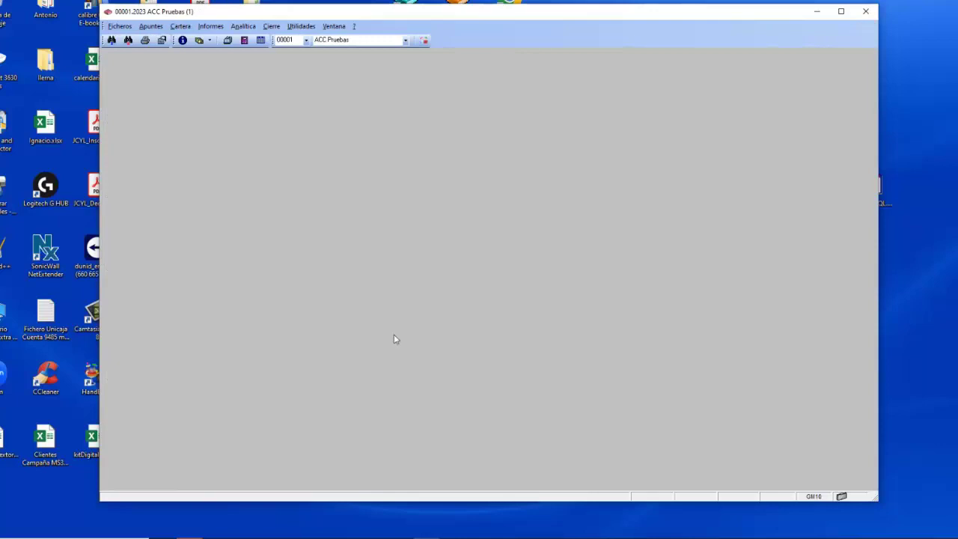
pyautogui.click(180, 26)
pyautogui.click(202, 37)
pyautogui.click(142, 59)
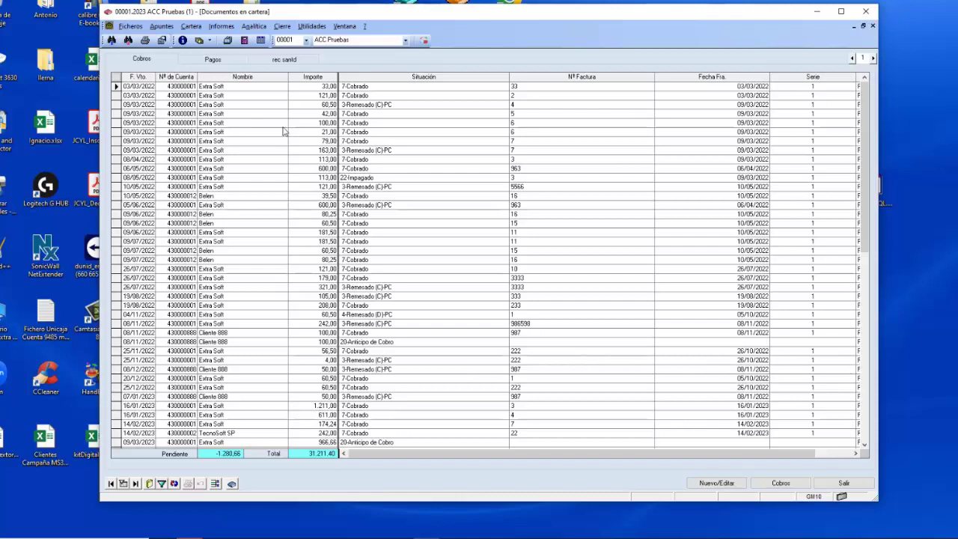
# Filter pending receivables to account 430000020 and mark cliente 20's 221,00 invoice 23.
pyautogui.click(779, 483)
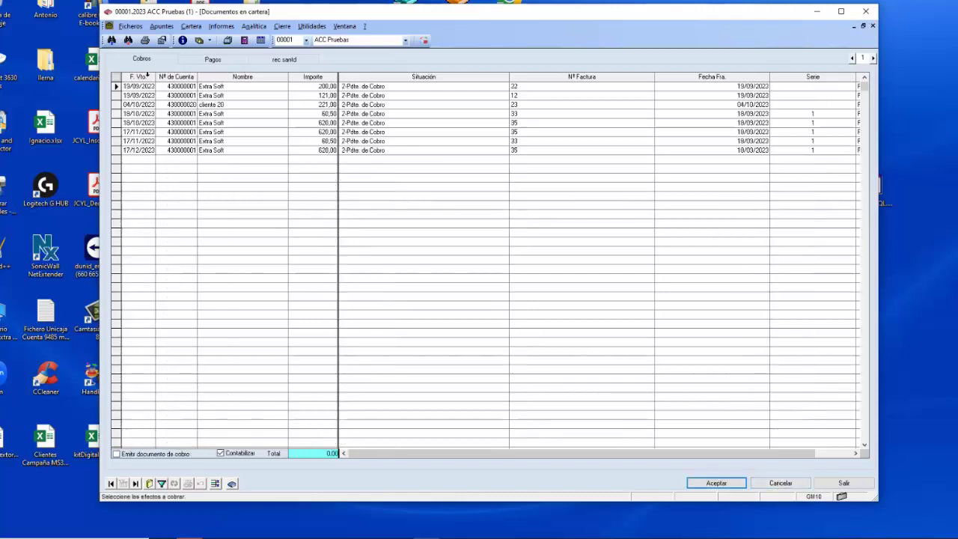
pyautogui.click(169, 76)
pyautogui.write('430000020')
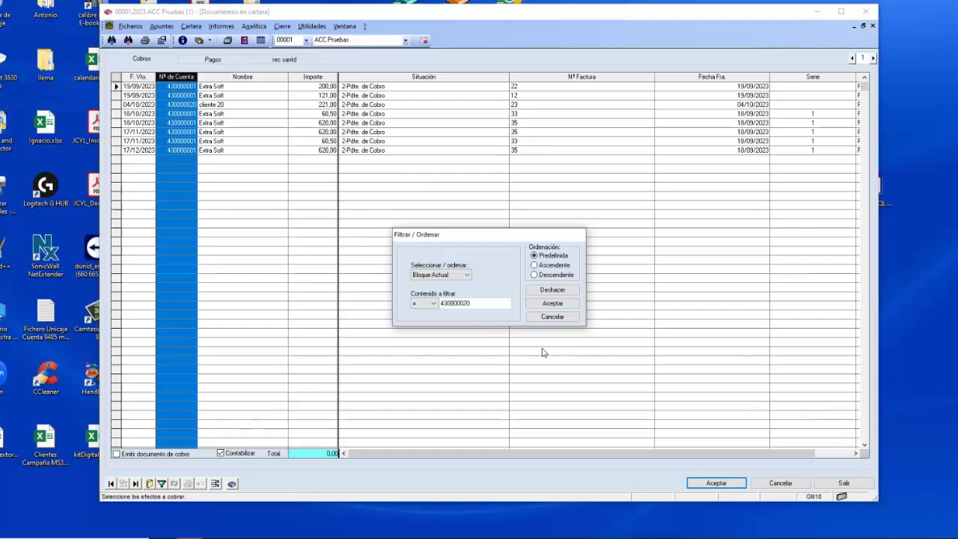
pyautogui.click(557, 303)
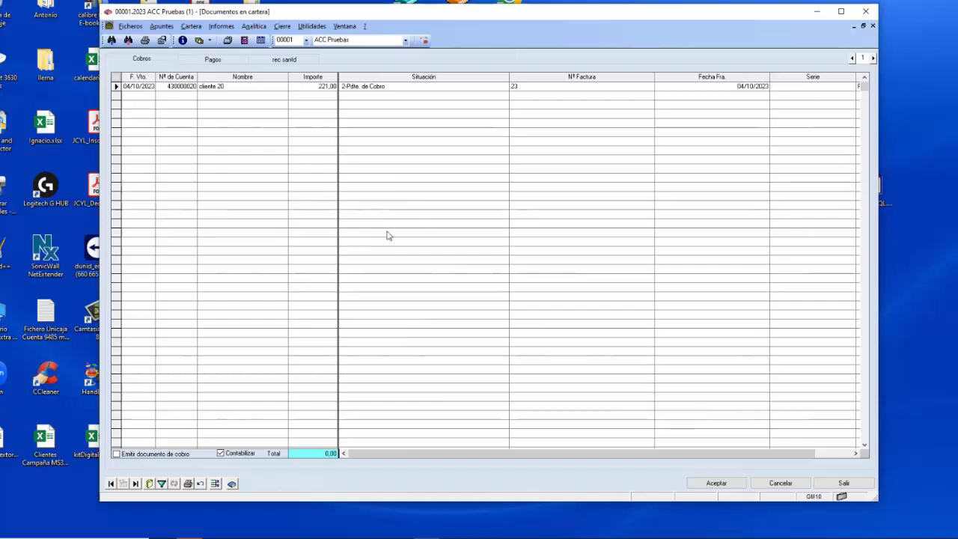
pyautogui.click(117, 86)
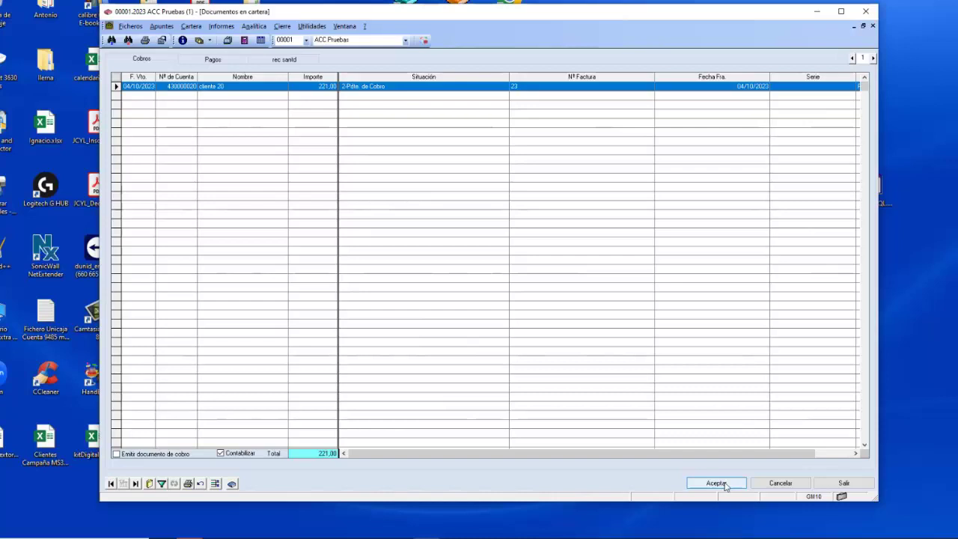
# Post the 221,00 collection with 570000000 Caja as the debit account.
pyautogui.click(724, 486)
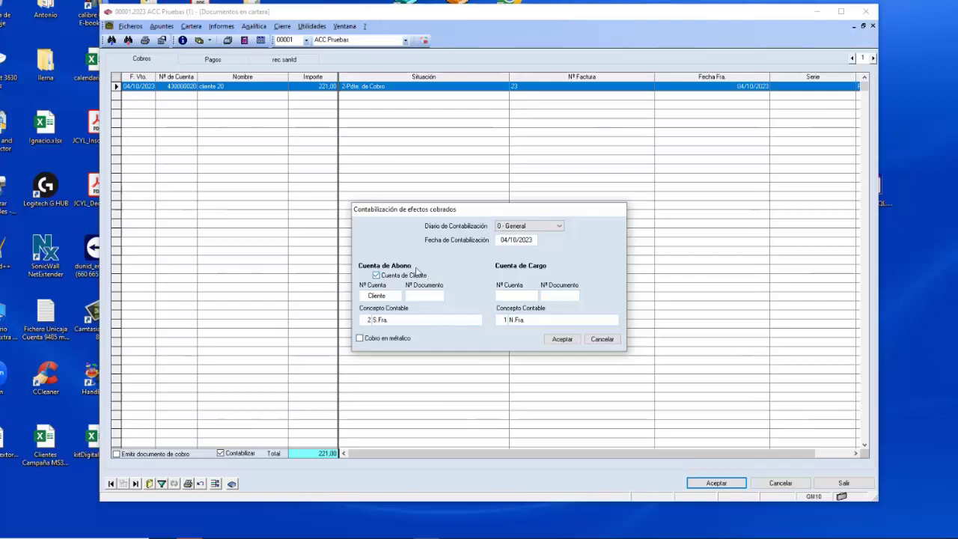
pyautogui.click(376, 276)
pyautogui.click(376, 276)
pyautogui.write('570.0')
pyautogui.press('Tab')
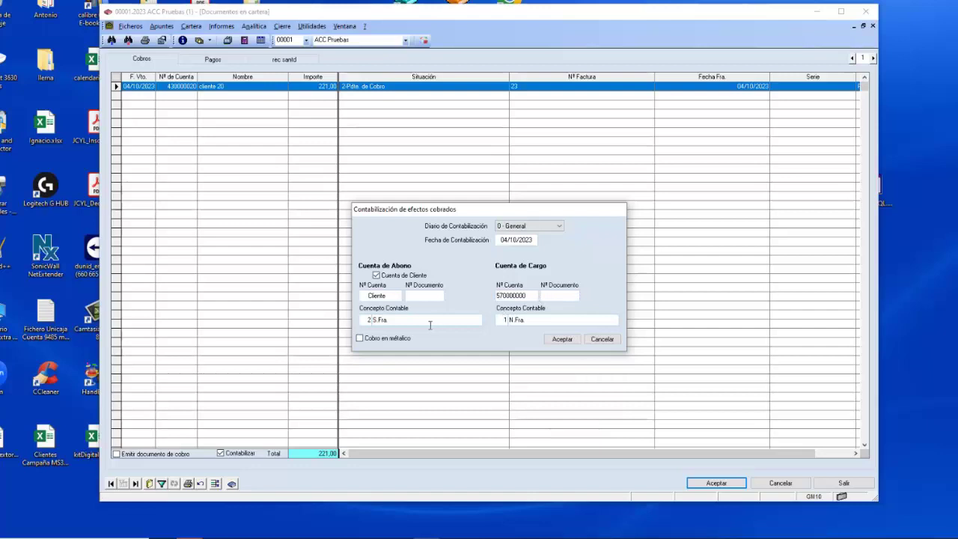
pyautogui.click(562, 340)
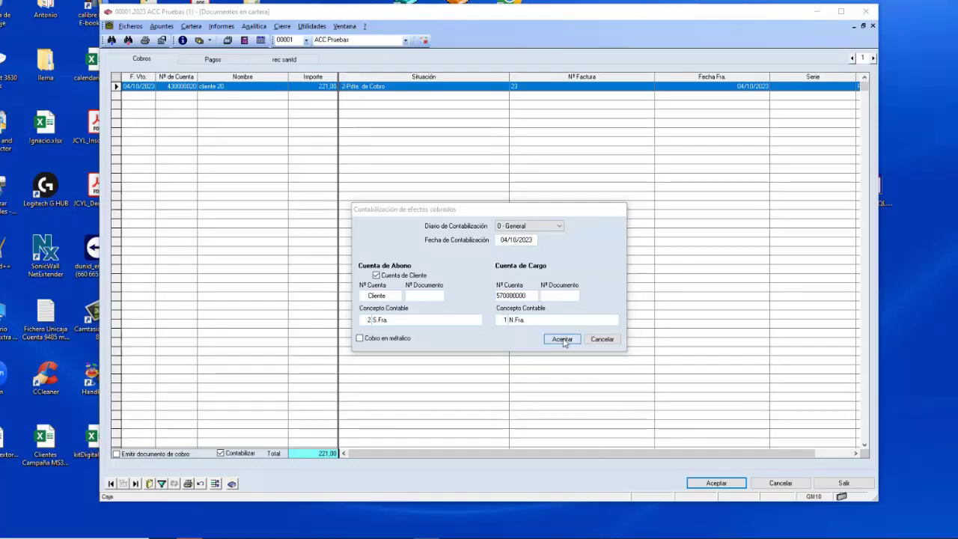
pyautogui.click(559, 300)
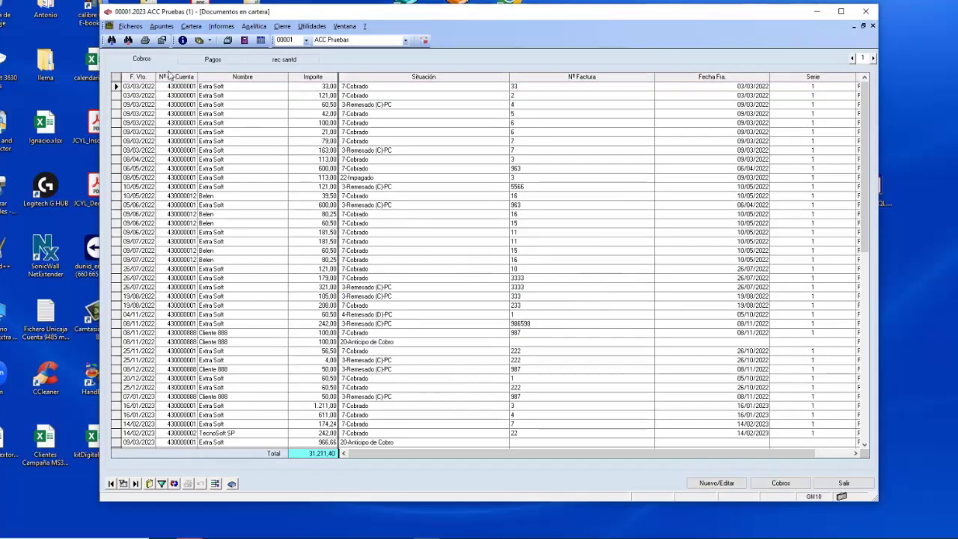
# Confirm cliente 20 is no longer pending, close the portfolio and open the journal.
pyautogui.click(780, 483)
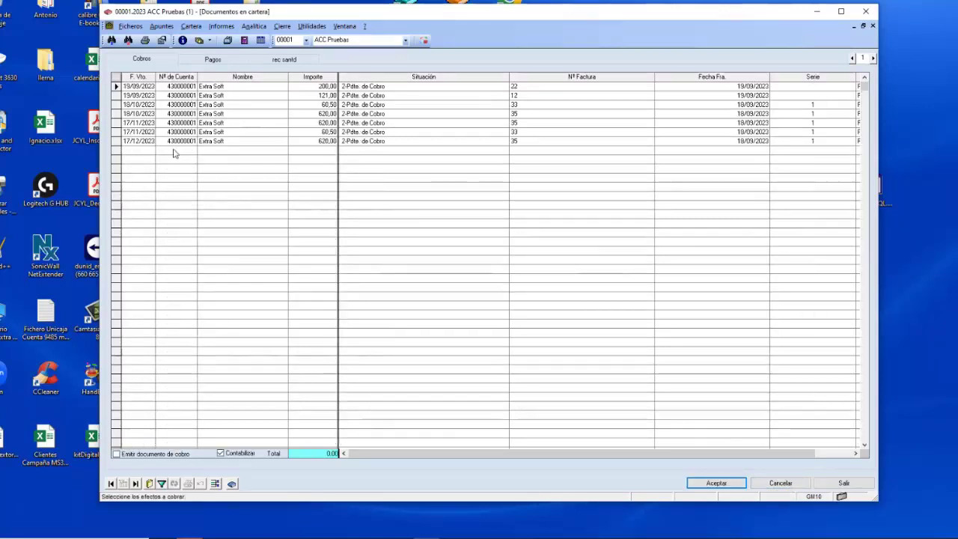
pyautogui.click(843, 483)
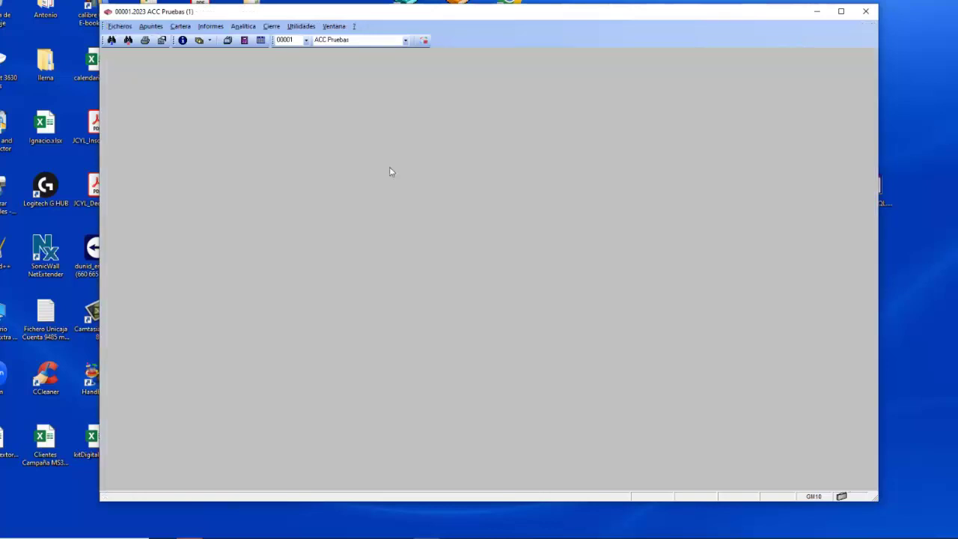
pyautogui.click(244, 39)
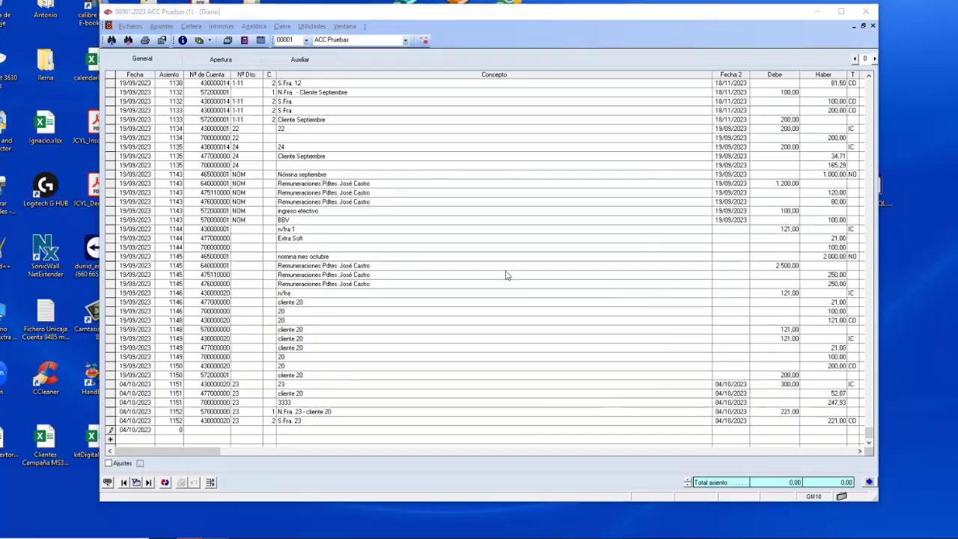
pyautogui.click(869, 482)
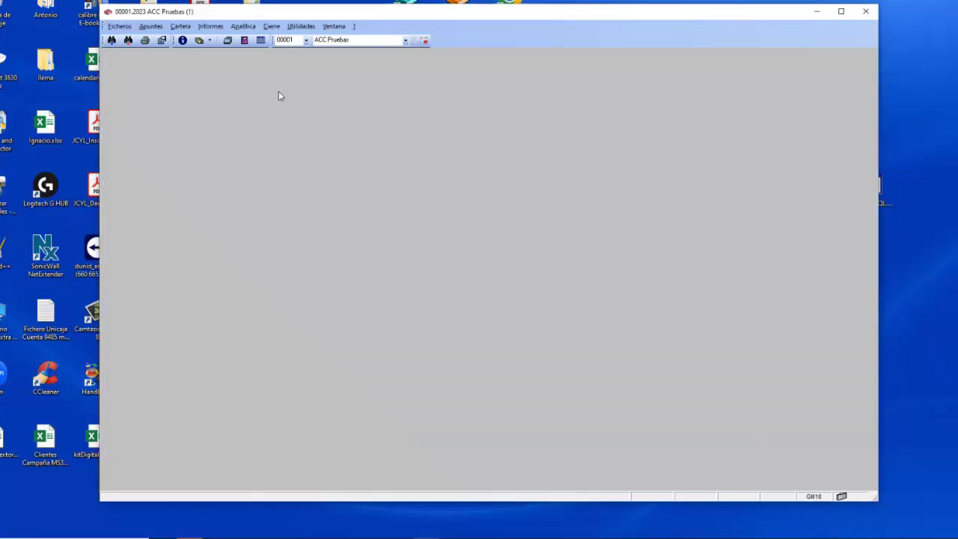
# Open then cancel the Balance de Sumas y Saldos report, and reopen the Informes menu.
pyautogui.click(215, 27)
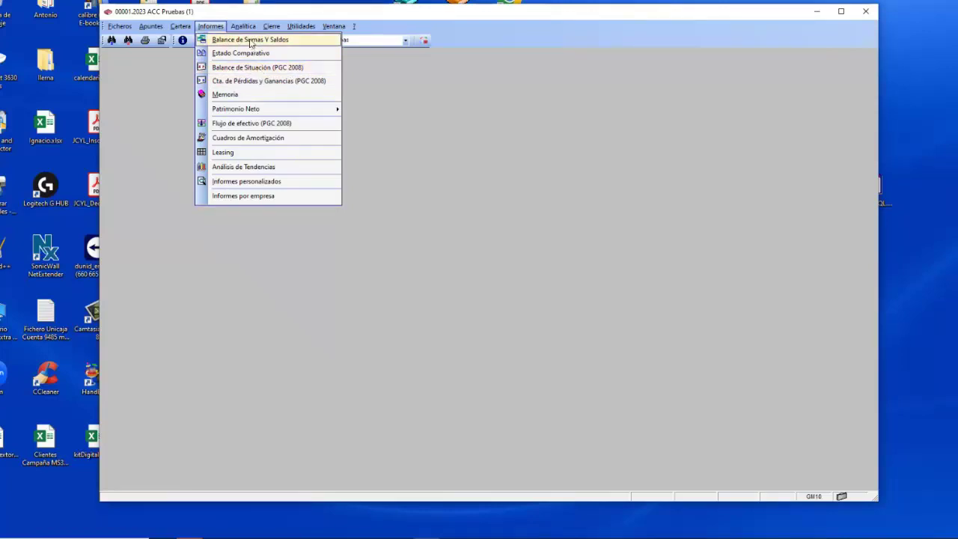
pyautogui.click(249, 41)
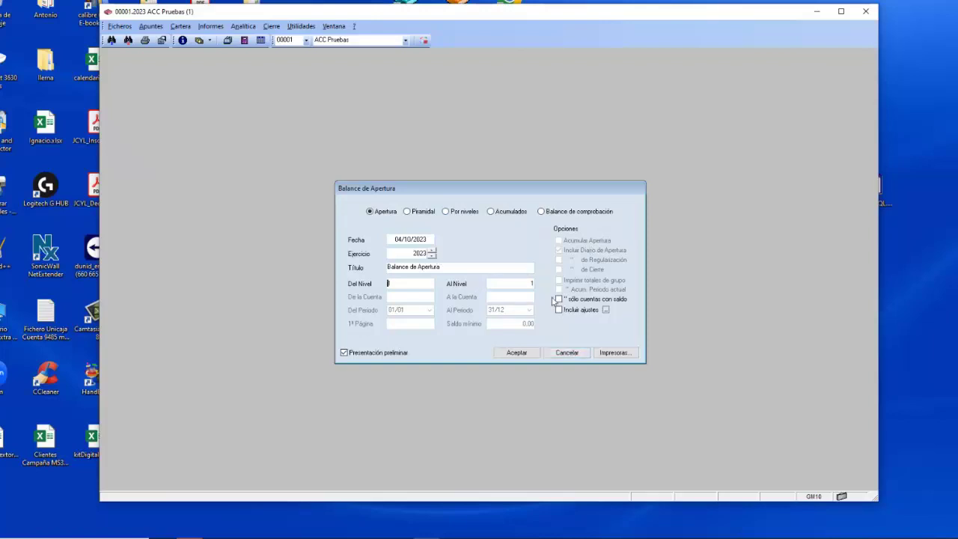
pyautogui.click(570, 353)
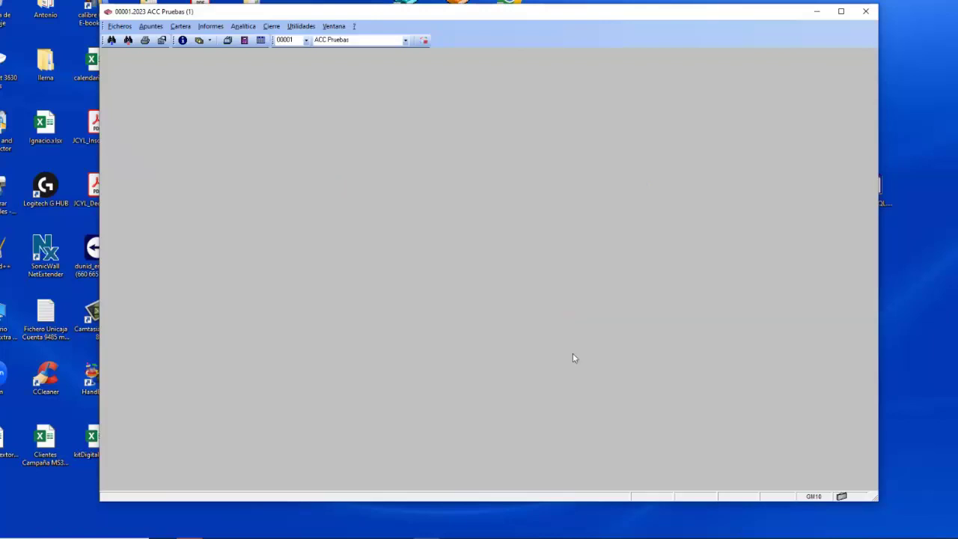
pyautogui.click(217, 27)
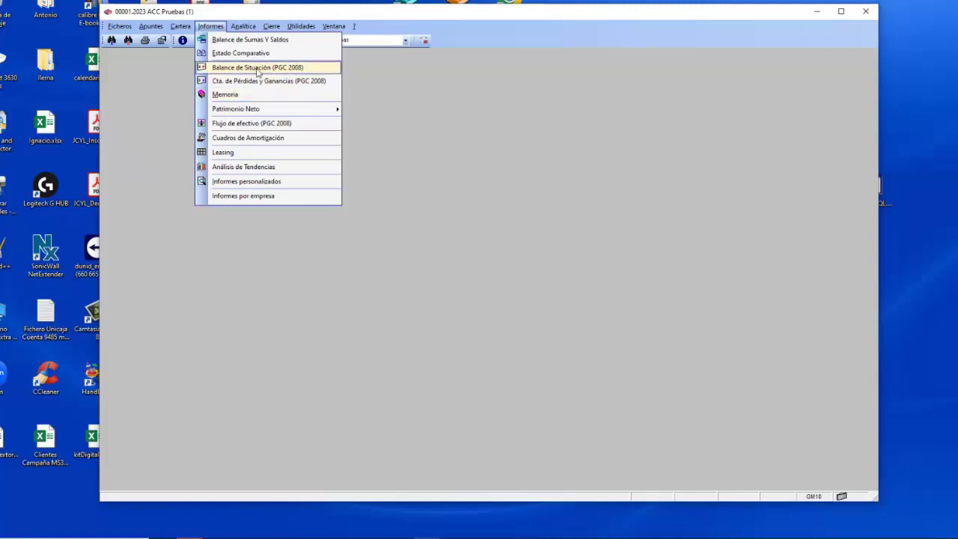
# Generate Balance de Situación layout 1 for 01/01–31/10/2023 with Vista análisis enabled.
pyautogui.click(258, 69)
pyautogui.write('1')
pyautogui.press('Return')
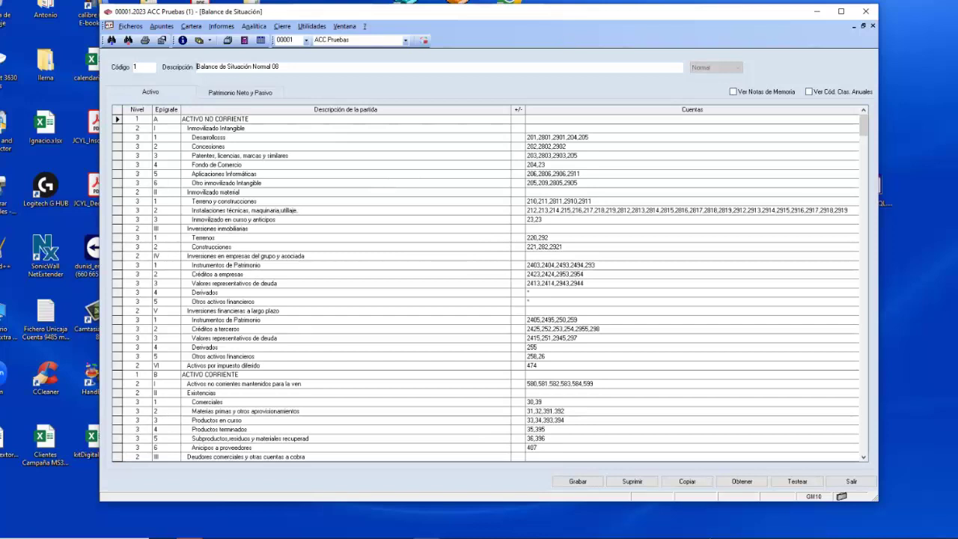
pyautogui.click(739, 482)
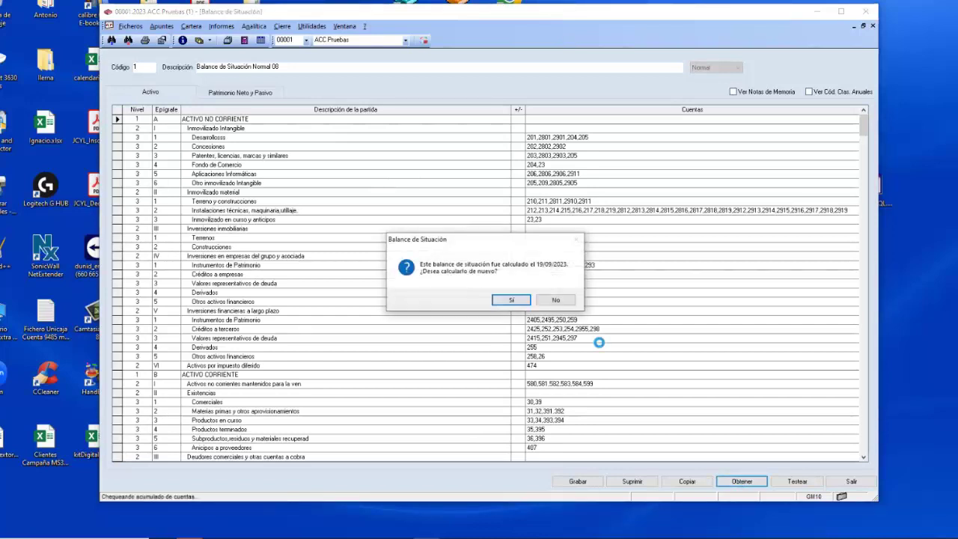
pyautogui.click(507, 299)
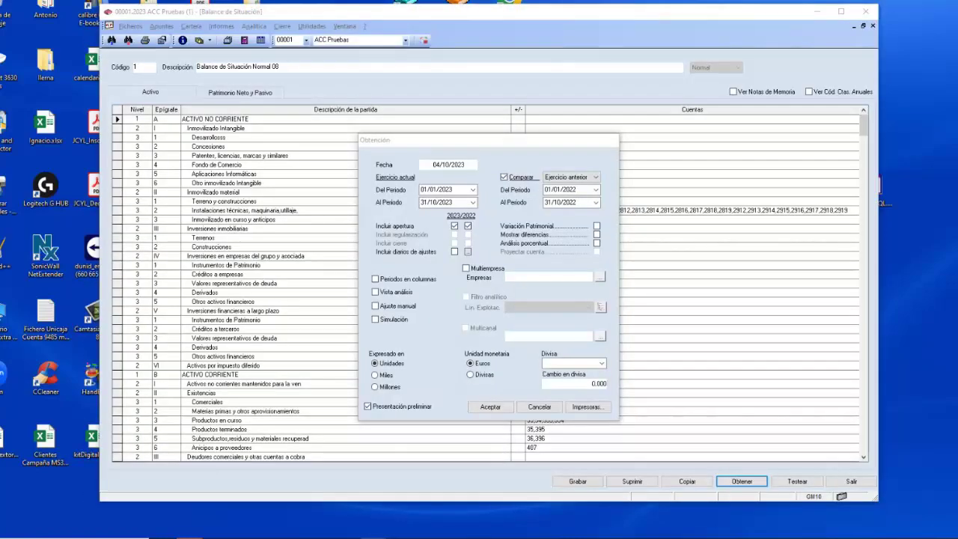
pyautogui.click(493, 148)
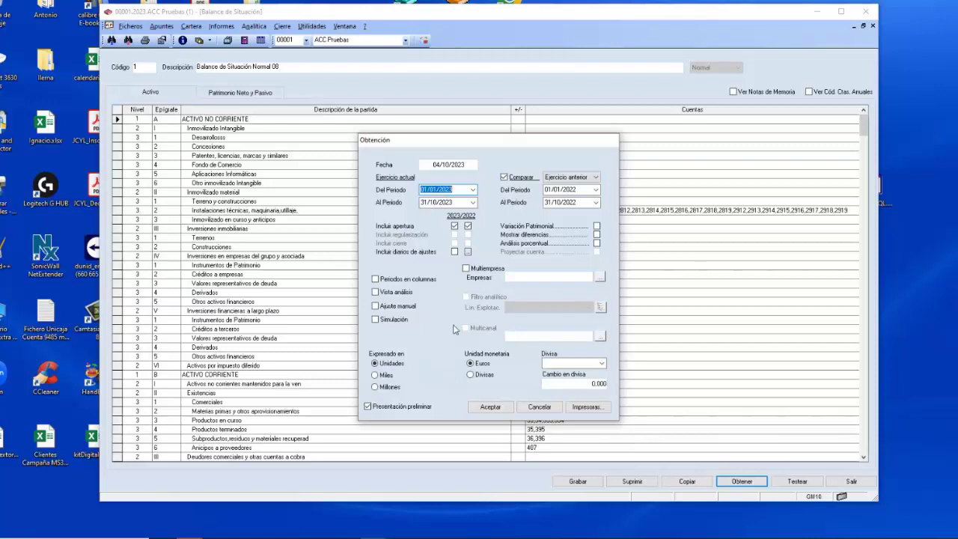
pyautogui.click(376, 293)
pyautogui.click(490, 406)
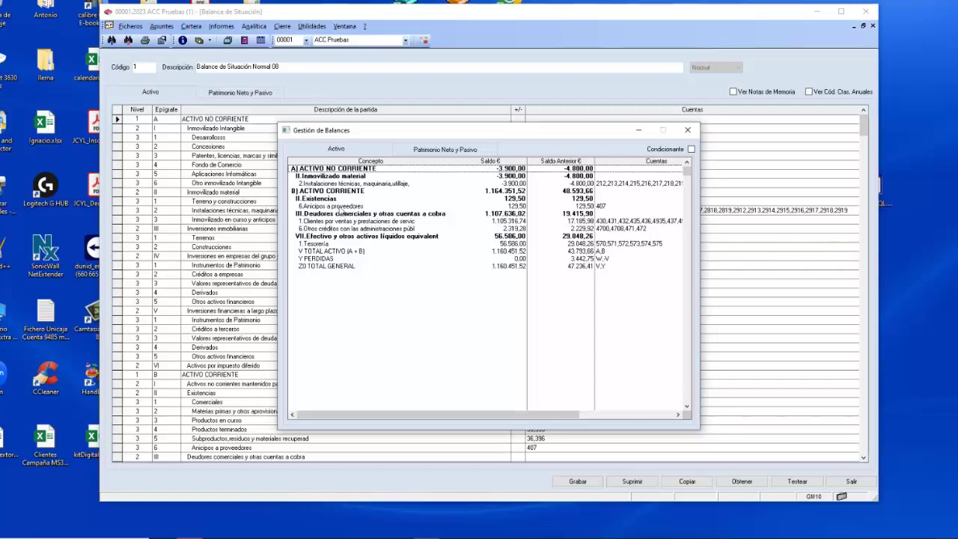
# Drill down to account 407000002 ANTICIPOS ACREEDORES and review its entry extract.
pyautogui.doubleClick(340, 207)
pyautogui.click(338, 215)
pyautogui.doubleClick(339, 214)
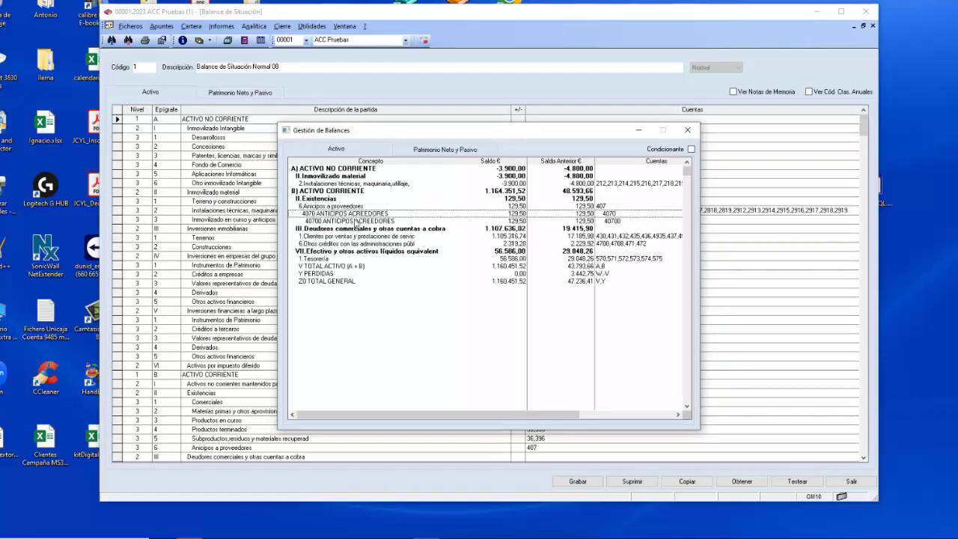
pyautogui.doubleClick(356, 221)
pyautogui.click(367, 228)
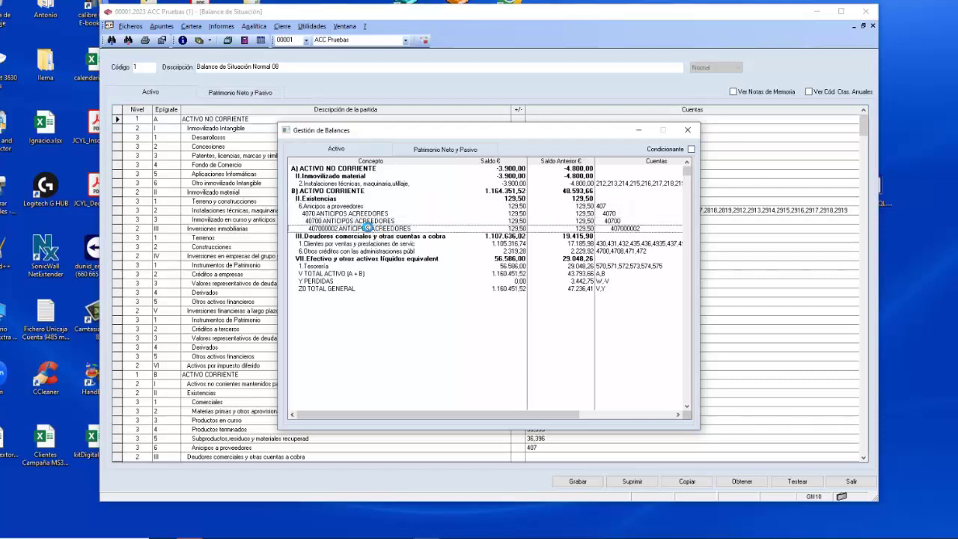
pyautogui.doubleClick(367, 228)
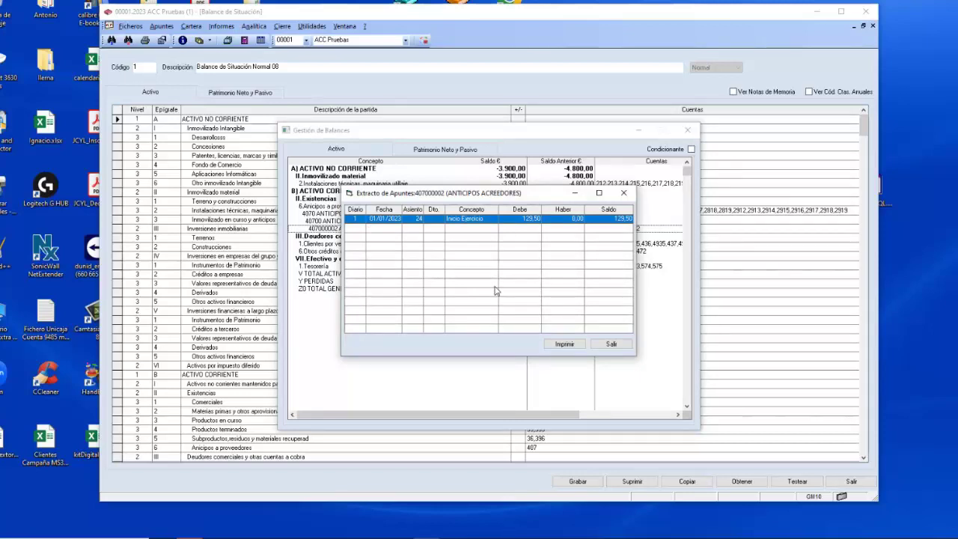
pyautogui.click(612, 344)
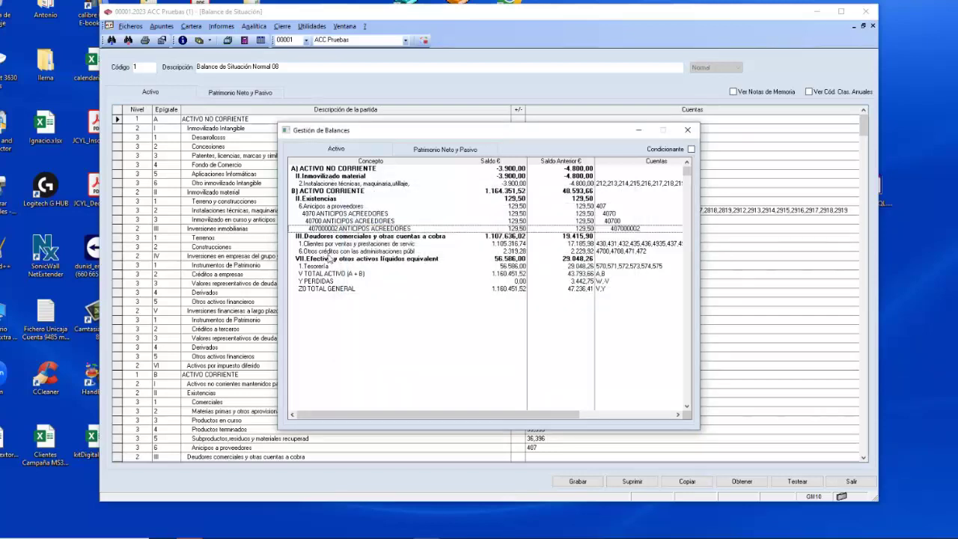
# Drill down through Clientes to cliente 20's account, review its extract, then leave the analysis.
pyautogui.doubleClick(330, 245)
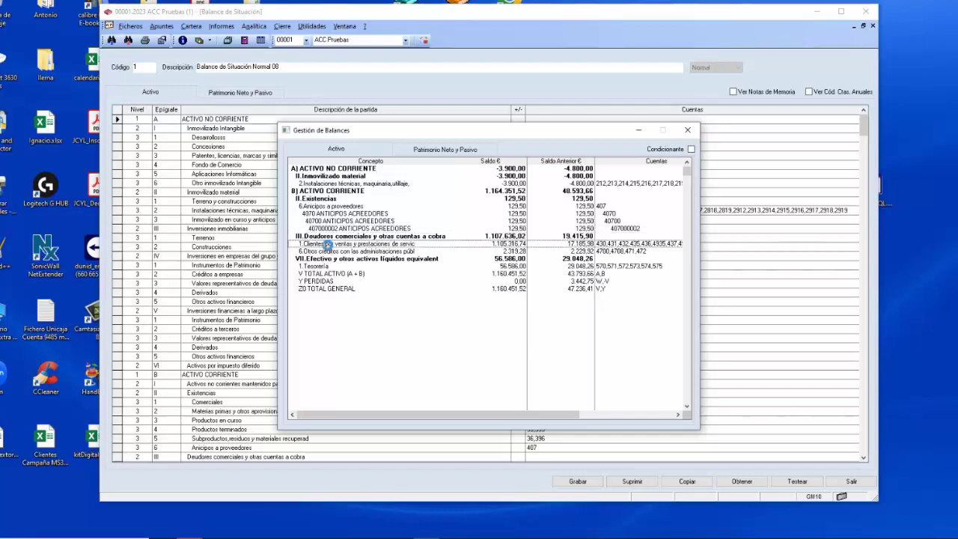
pyautogui.doubleClick(327, 253)
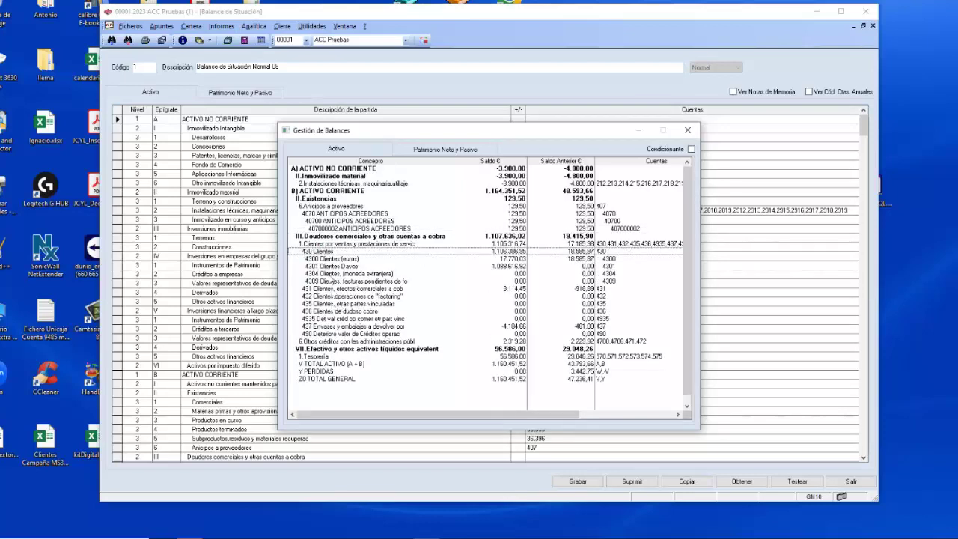
pyautogui.click(330, 260)
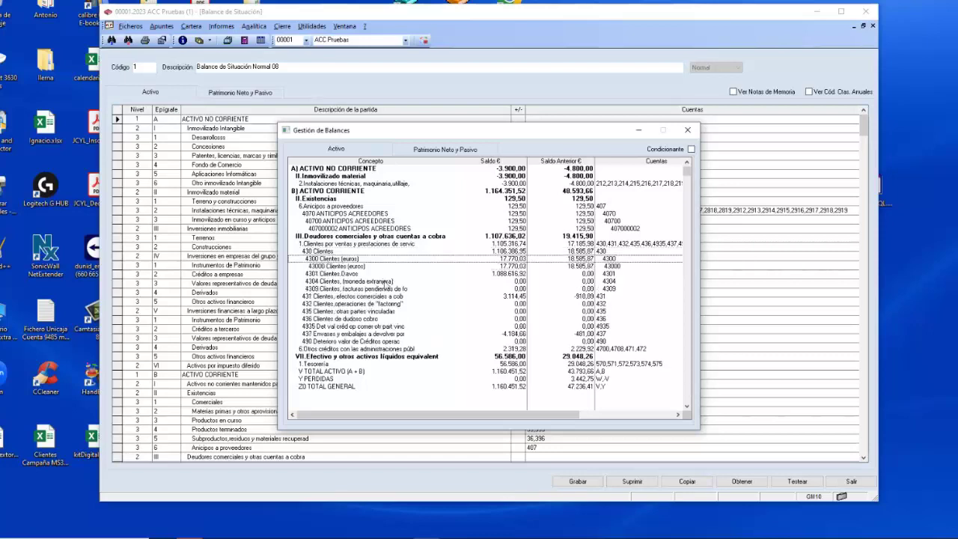
pyautogui.doubleClick(338, 260)
pyautogui.doubleClick(339, 266)
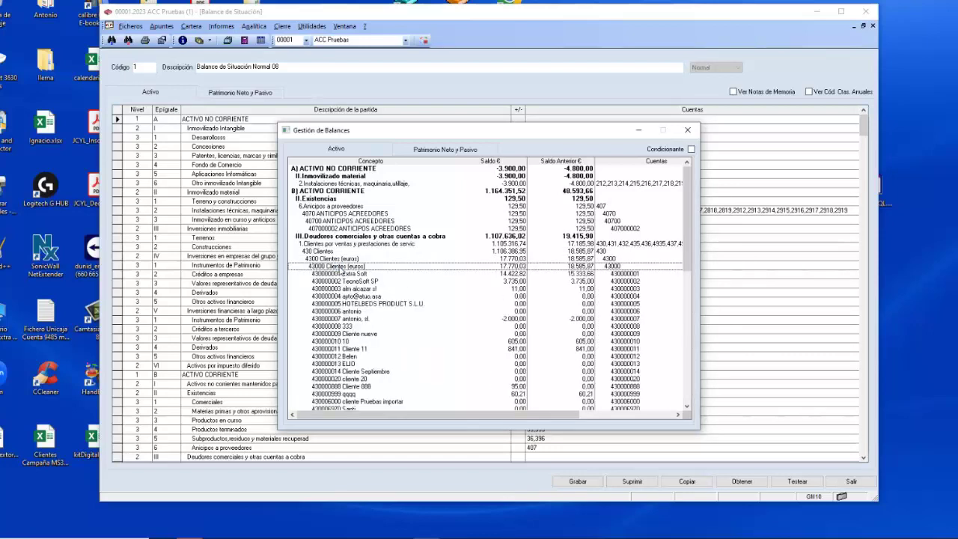
pyautogui.click(334, 380)
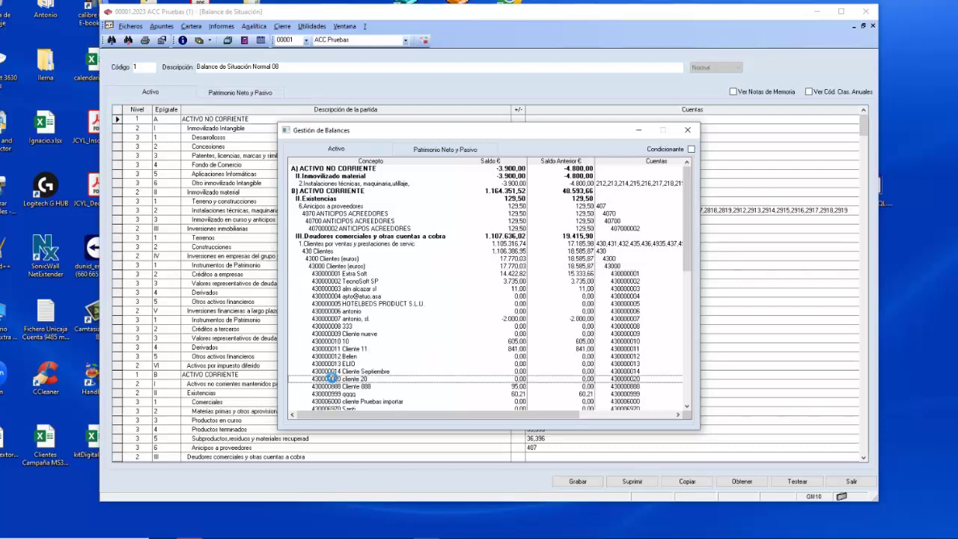
pyautogui.doubleClick(334, 379)
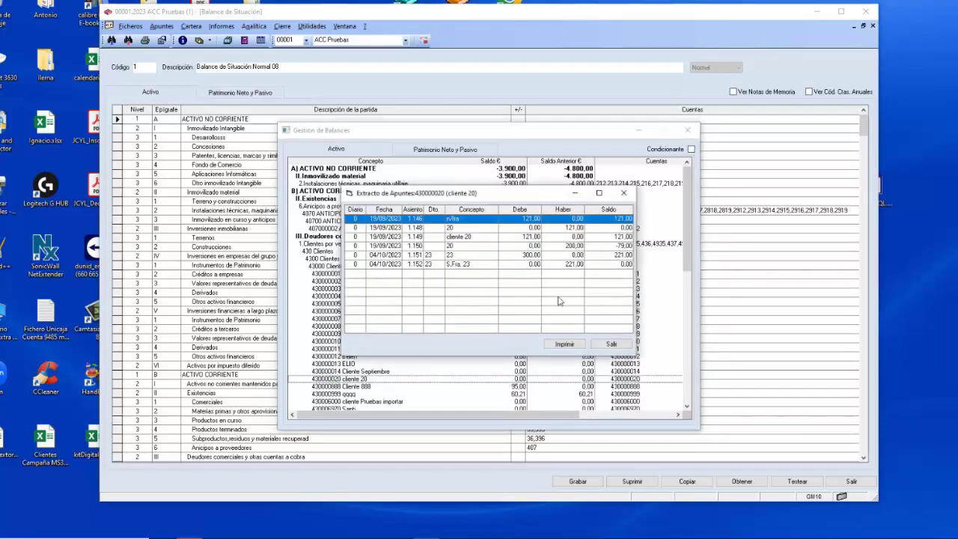
pyautogui.click(611, 344)
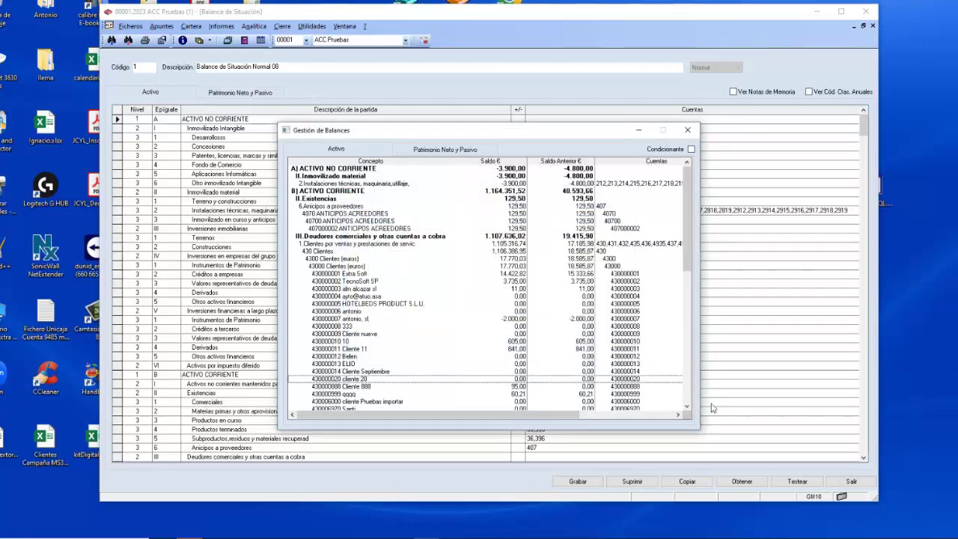
pyautogui.click(687, 407)
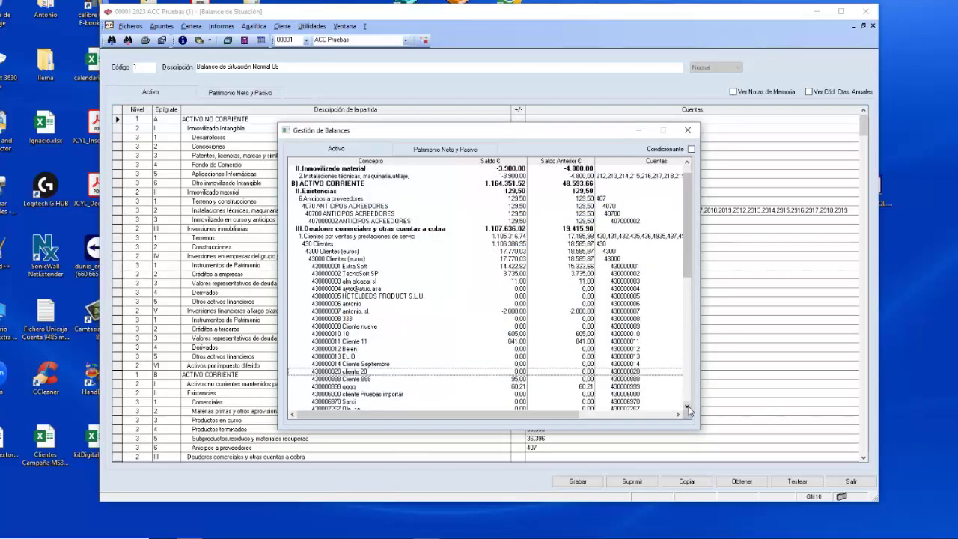
pyautogui.click(687, 131)
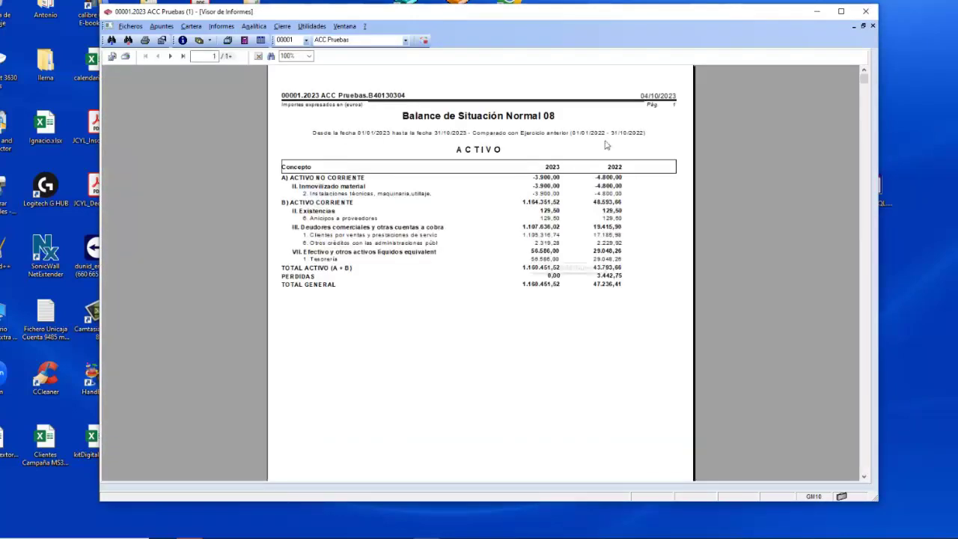
# Close the printed balance preview and reveal the taskbar's hidden icons.
pyautogui.click(872, 27)
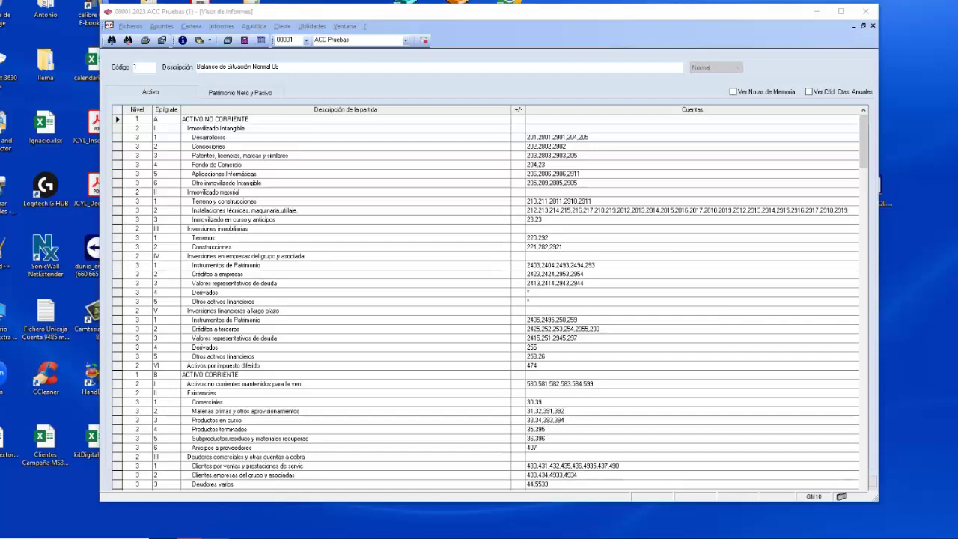
pyautogui.click(849, 538)
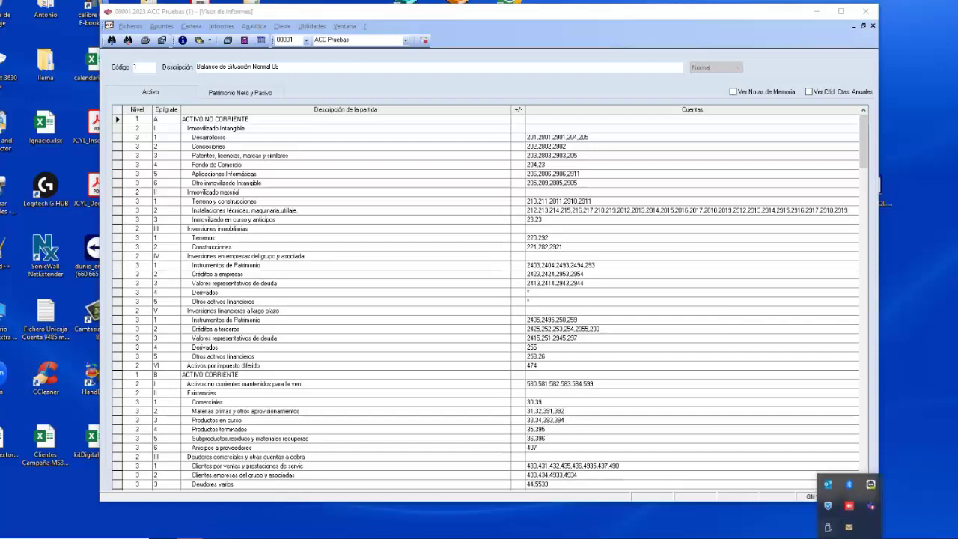
# Launch Gextor, open Intercambio de datos for ACC Pruebas and list its Utilidades.
pyautogui.click(401, 538)
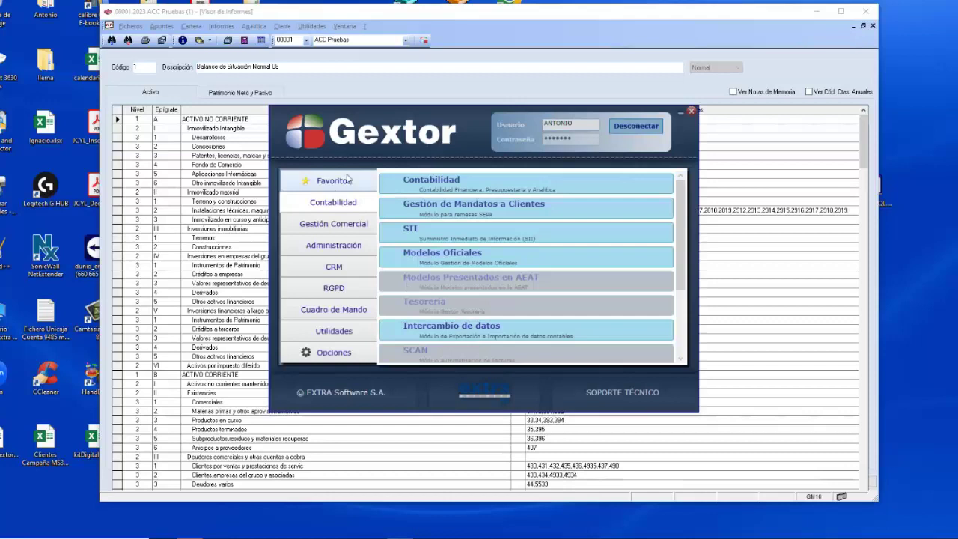
pyautogui.click(509, 334)
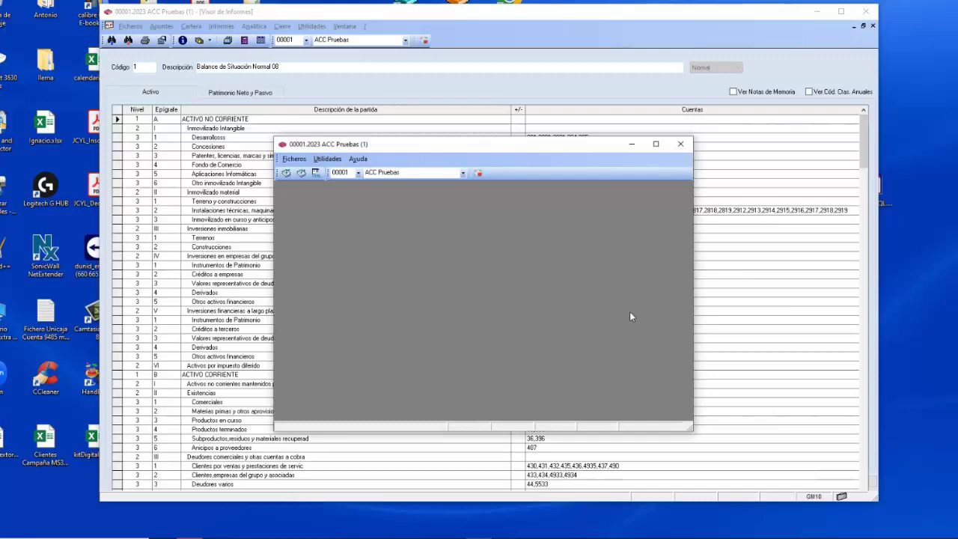
pyautogui.click(328, 160)
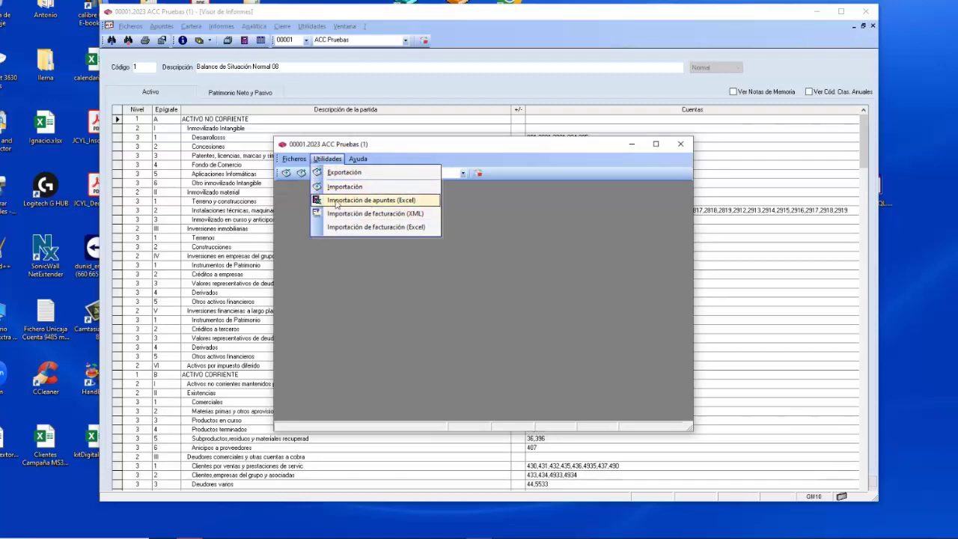
# Open Importación de apuntes (Excel) and select the account column field for editing.
pyautogui.click(397, 202)
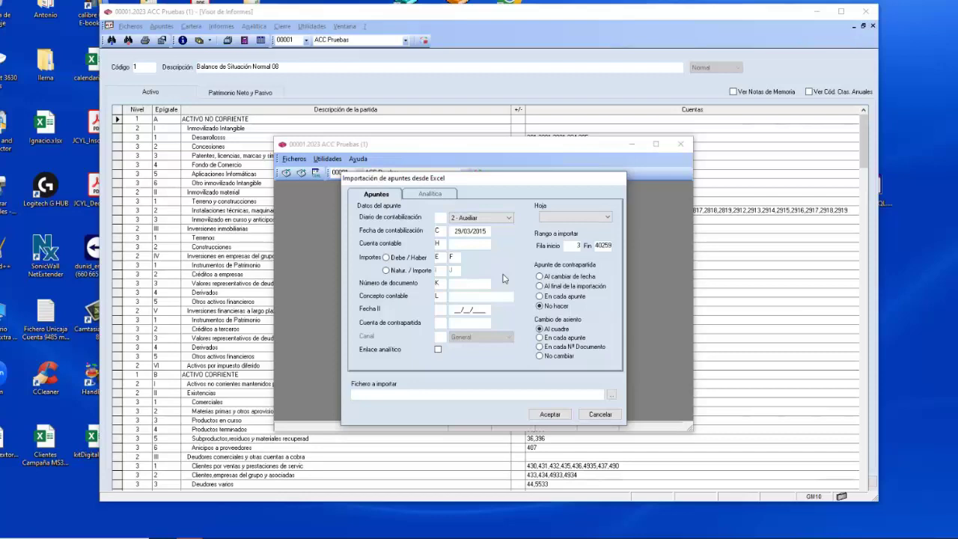
pyautogui.doubleClick(439, 243)
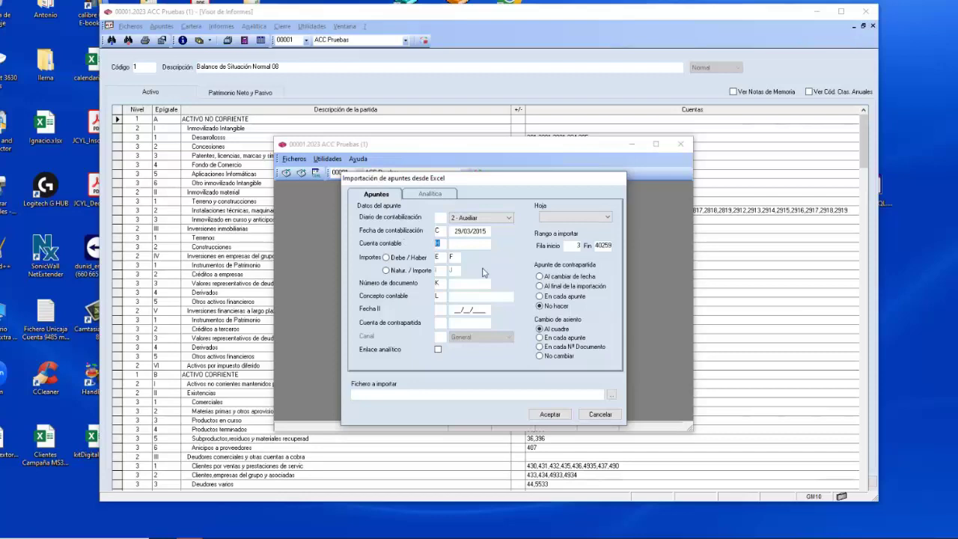